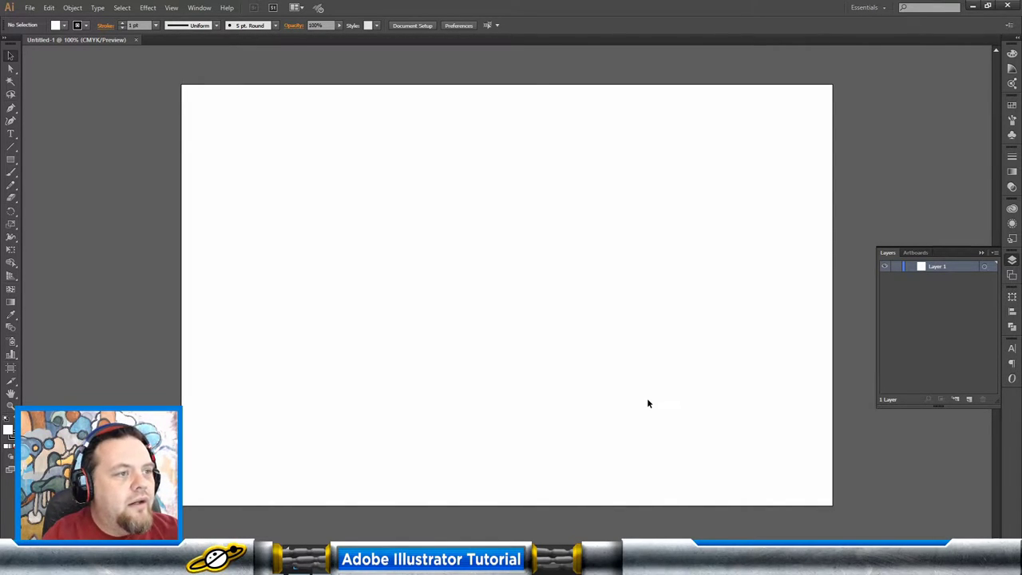
Select the Paintbrush tool and detach the Layers panel so it floats beside the artboard's left edge.
{"action": "left_click", "coordinate": [10, 172]}
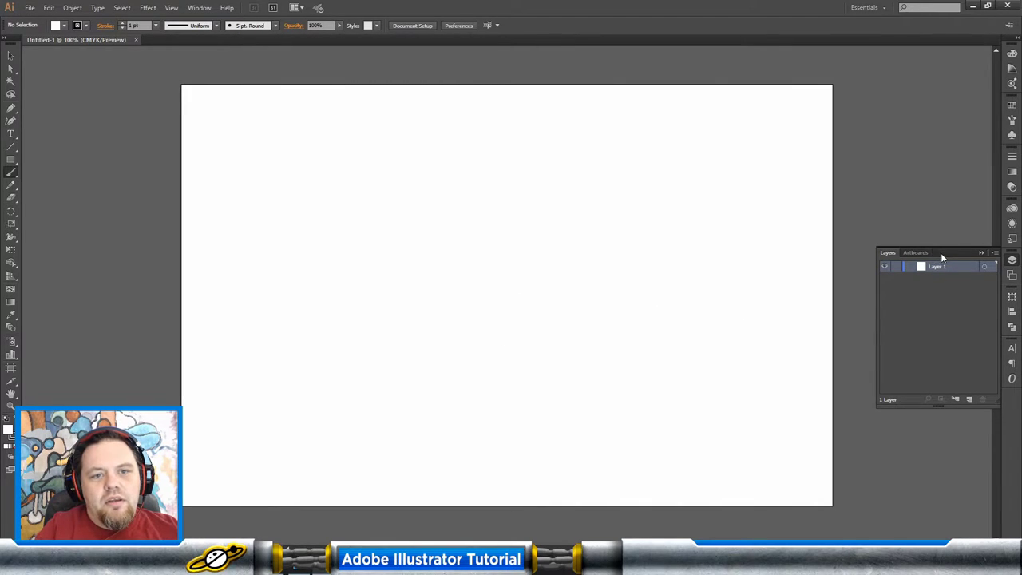
{"action": "left_click_drag", "start_coordinate": [890, 256], "coordinate": [59, 118]}
{"action": "left_click", "coordinate": [980, 254]}
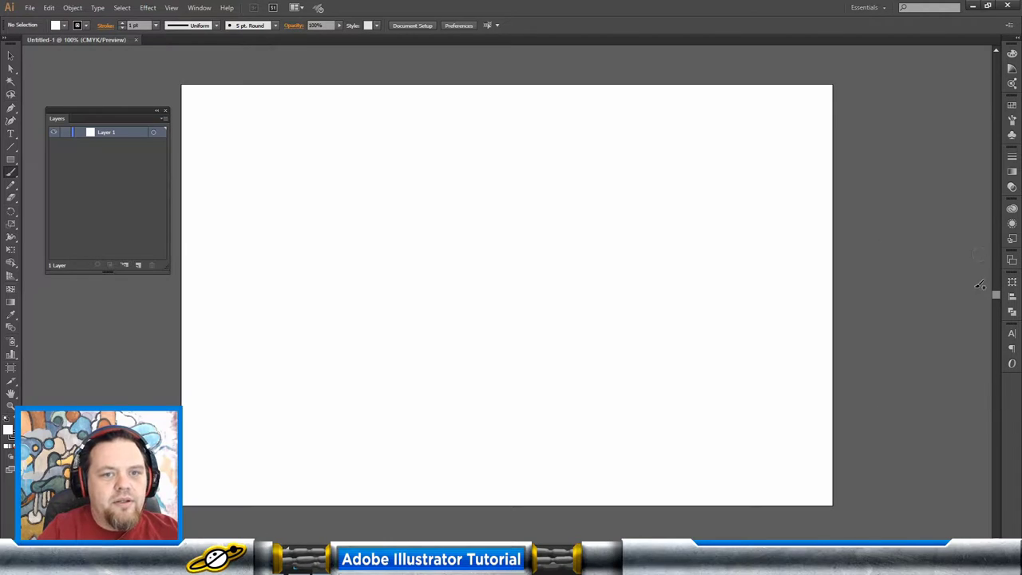
Add a new layer, place it below Layer 1 and rename it Sketch.
{"action": "left_click", "coordinate": [139, 264]}
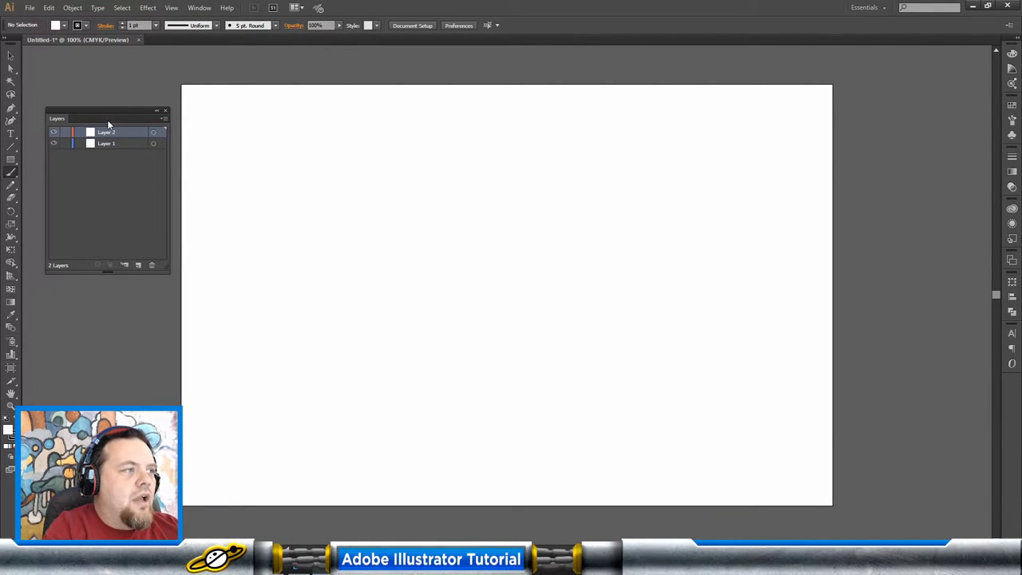
{"action": "left_click_drag", "start_coordinate": [110, 132], "coordinate": [109, 149]}
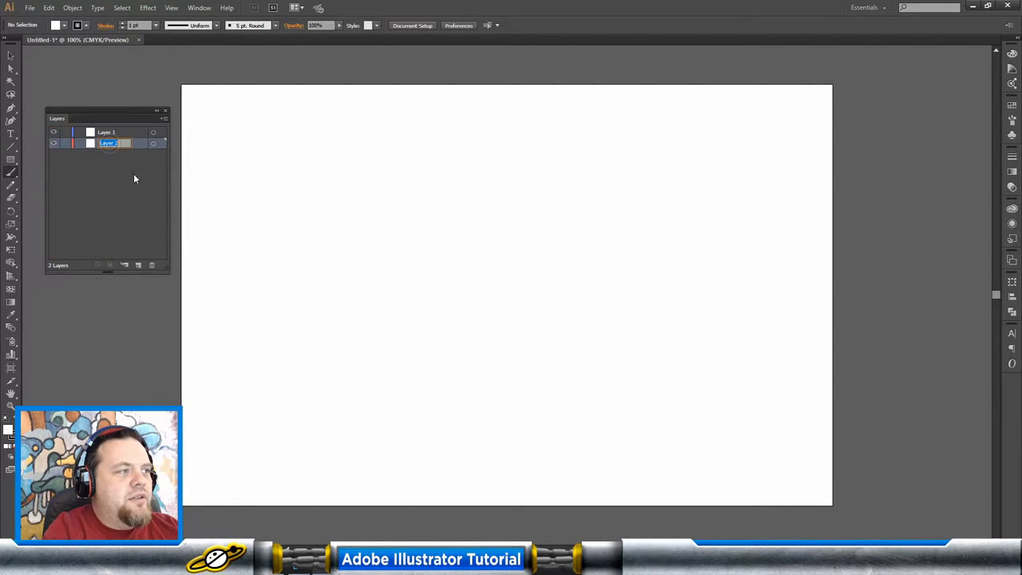
{"action": "key", "text": "t"}
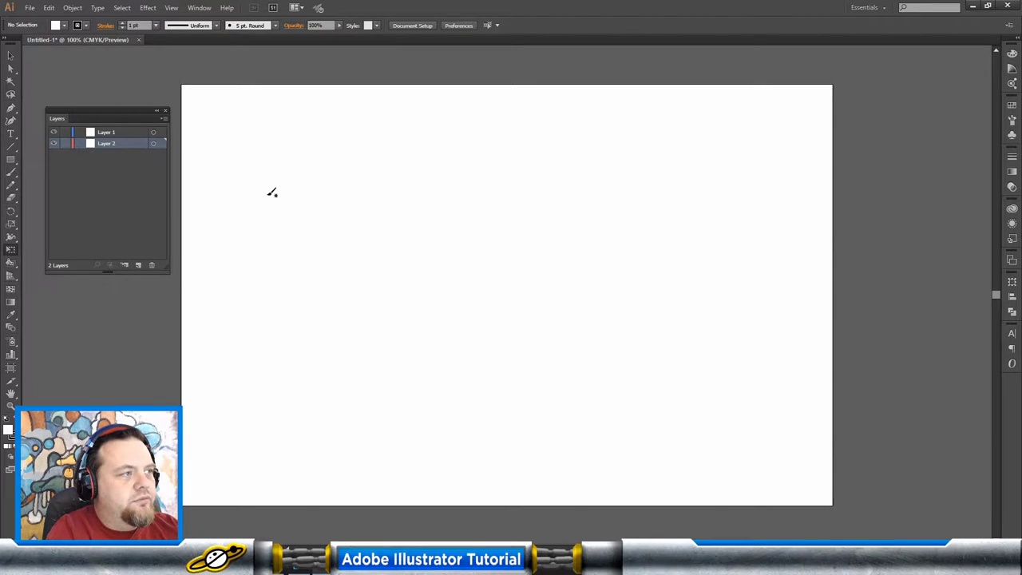
{"action": "double_click", "coordinate": [112, 143]}
{"action": "type", "text": "Sketch"}
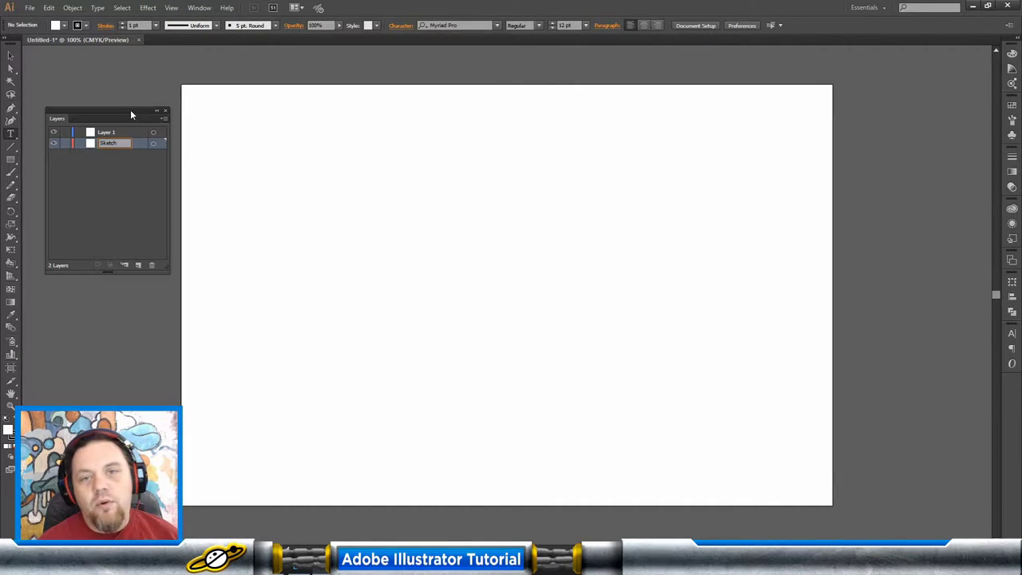
{"action": "left_click", "coordinate": [129, 206]}
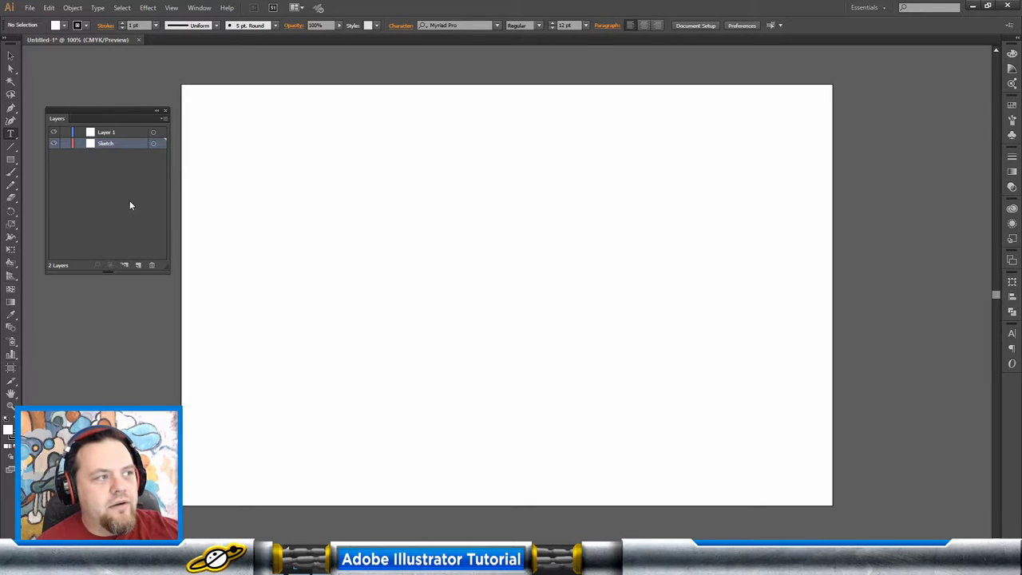
Rename Layer 1 as Drawing.
{"action": "left_click", "coordinate": [113, 132]}
{"action": "double_click", "coordinate": [114, 133]}
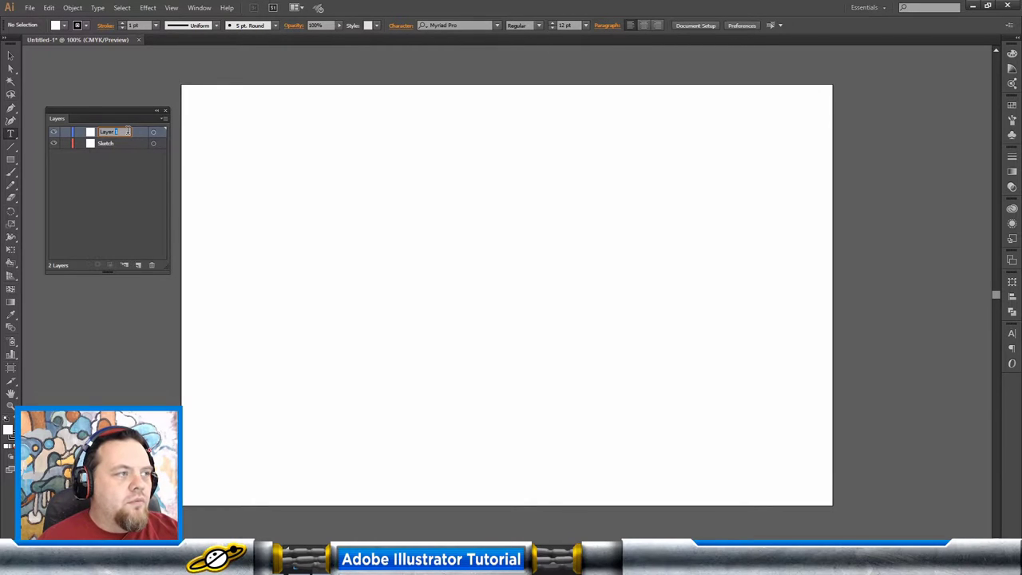
{"action": "double_click", "coordinate": [127, 131]}
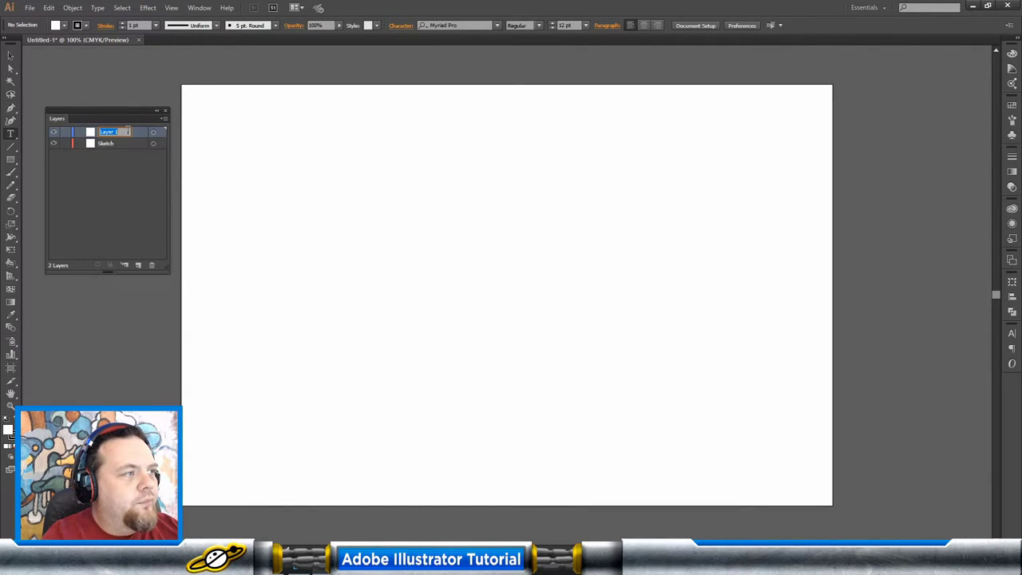
{"action": "type", "text": "Drawing"}
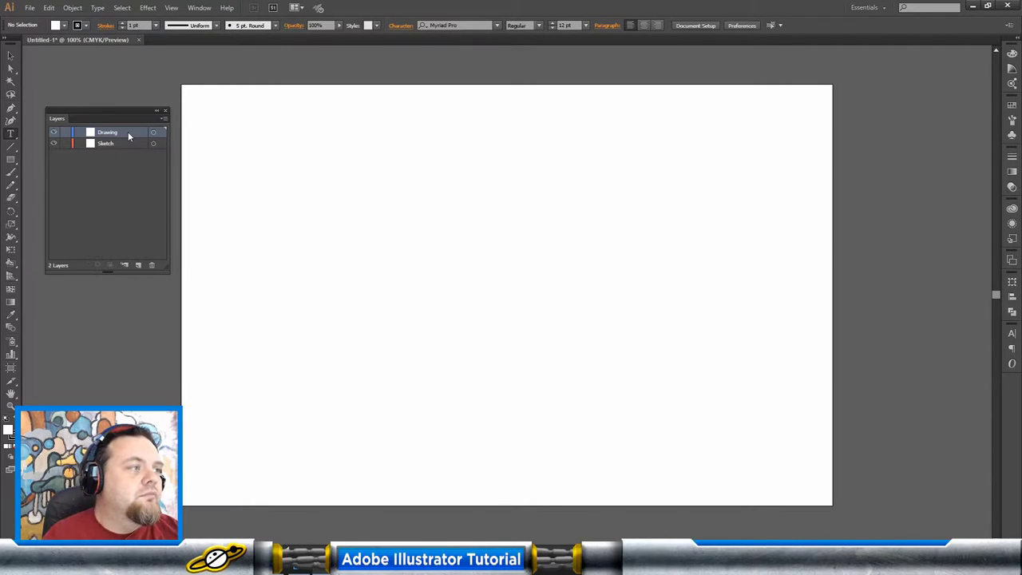
Lock the Drawing layer, make Sketch the active layer and ready the Paintbrush with the brush library shown.
{"action": "left_click", "coordinate": [66, 133]}
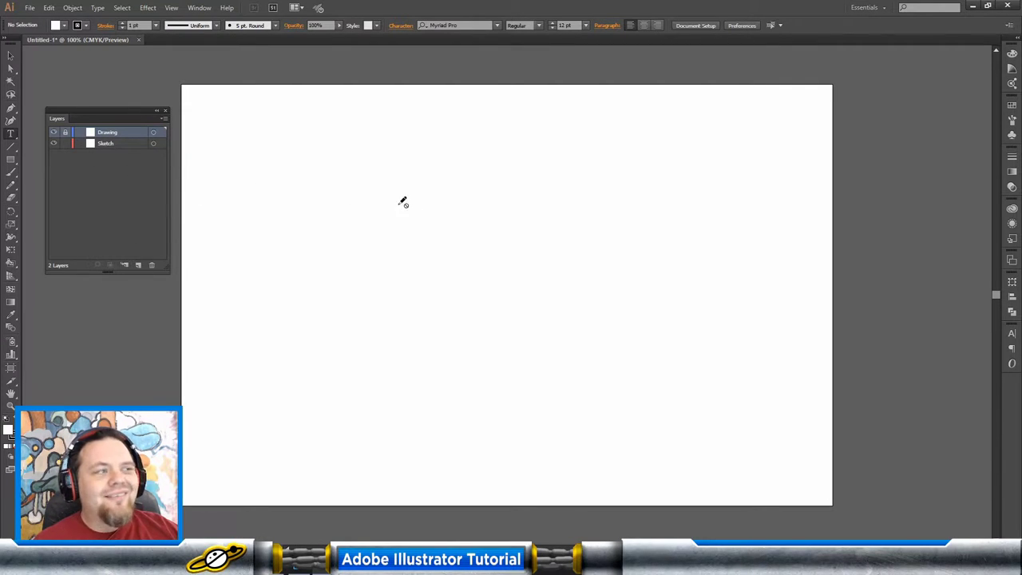
{"action": "left_click", "coordinate": [105, 145]}
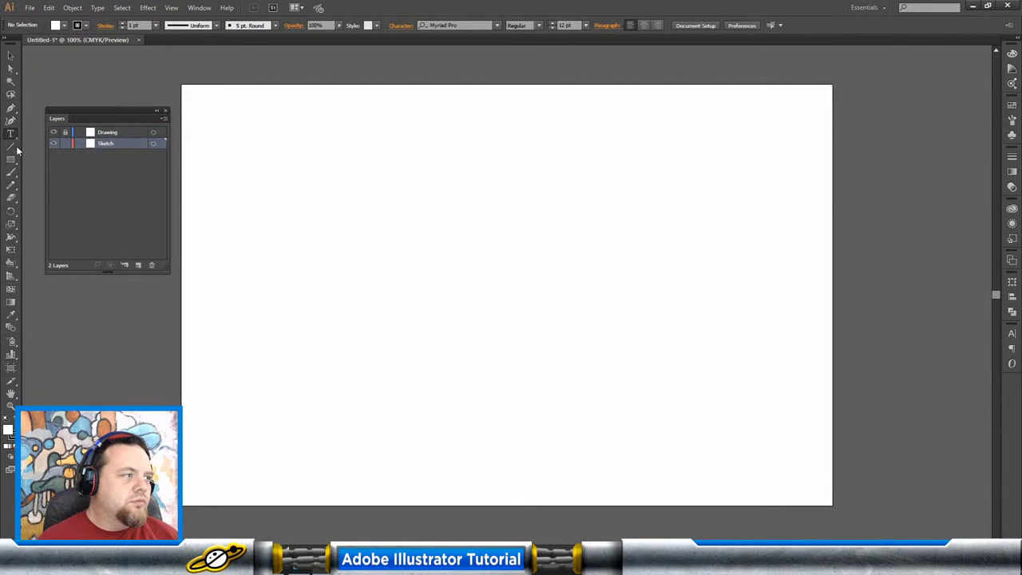
{"action": "left_click", "coordinate": [10, 171]}
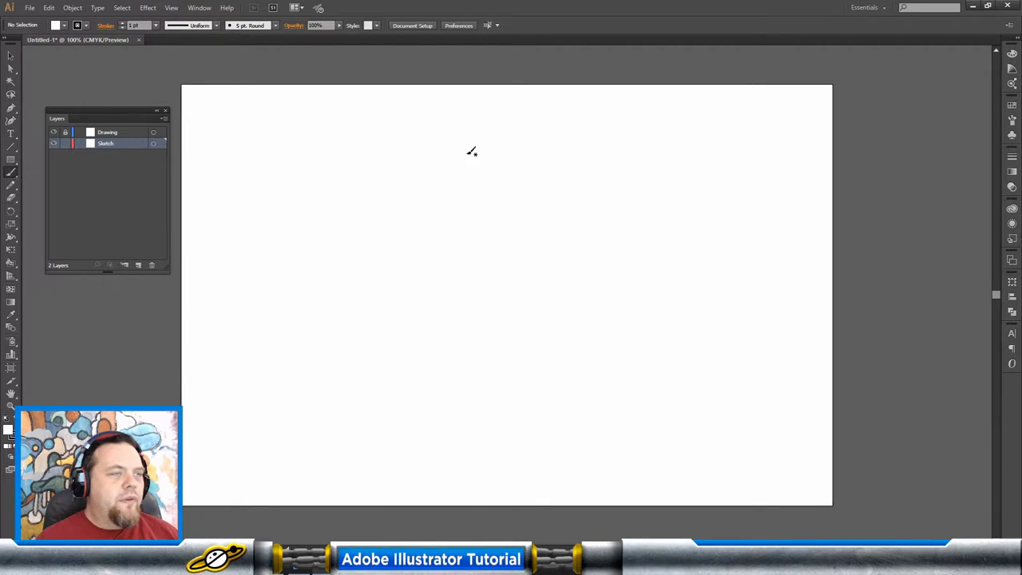
{"action": "left_click", "coordinate": [1012, 121]}
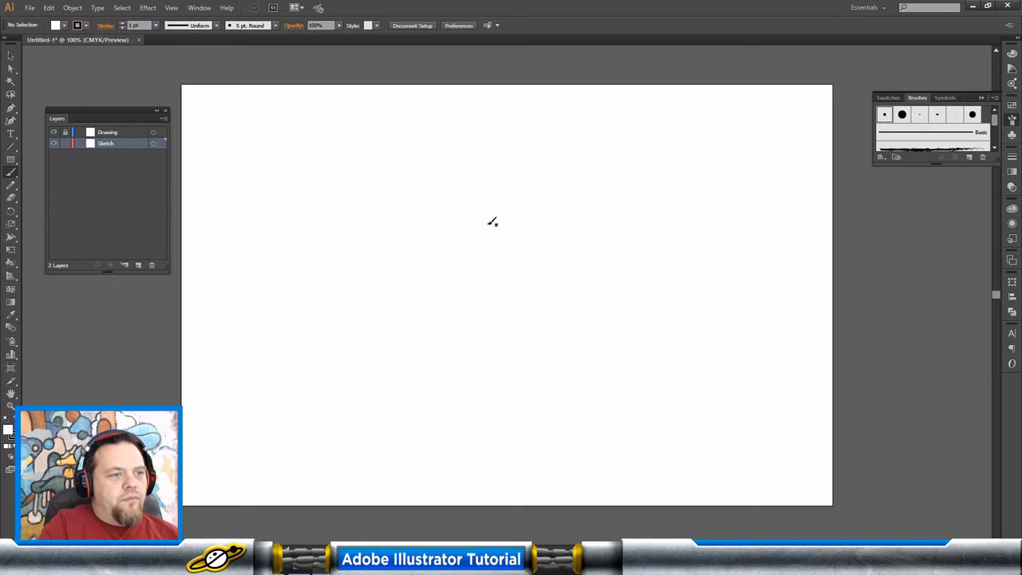
{"action": "left_click_drag", "start_coordinate": [492, 187], "coordinate": [515, 383]}
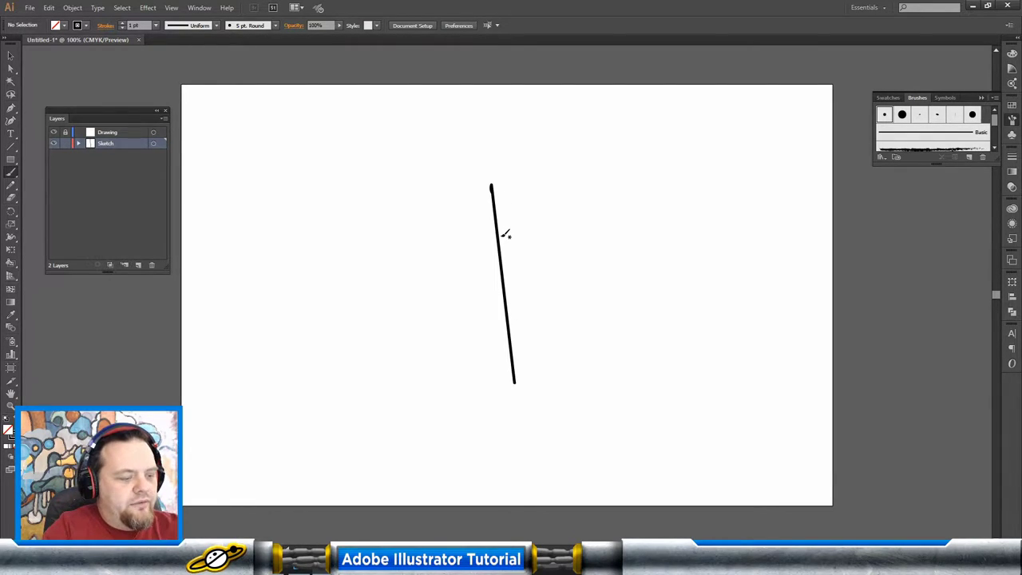
{"action": "key", "text": "ctrl+z"}
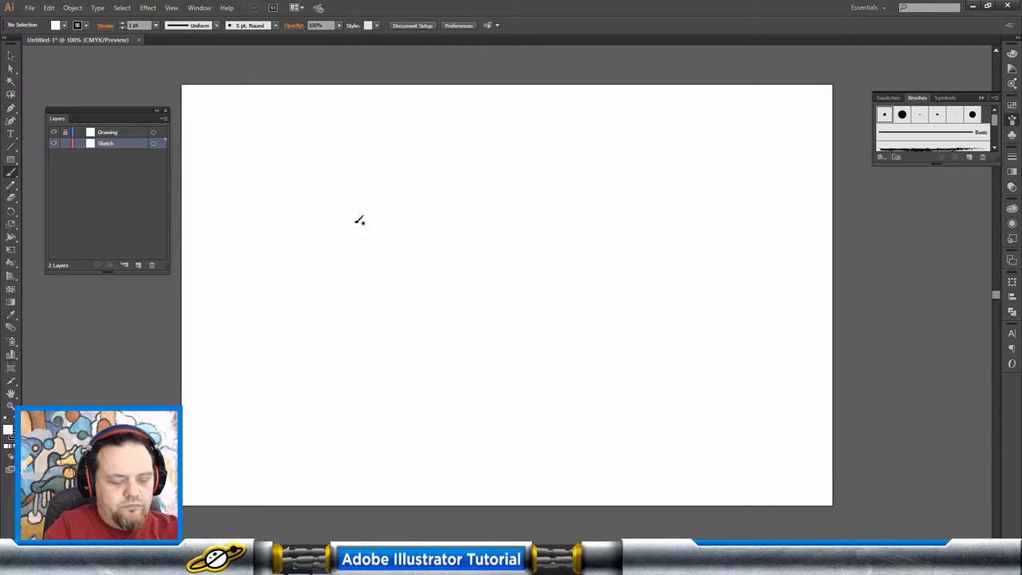
{"action": "left_click_drag", "start_coordinate": [509, 178], "coordinate": [511, 432]}
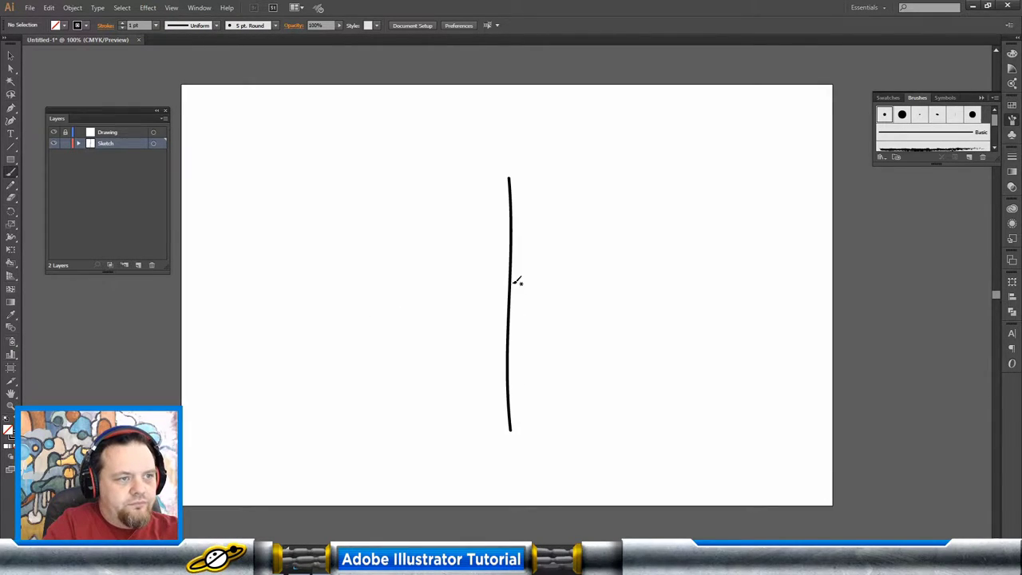
{"action": "key", "text": "ctrl+z"}
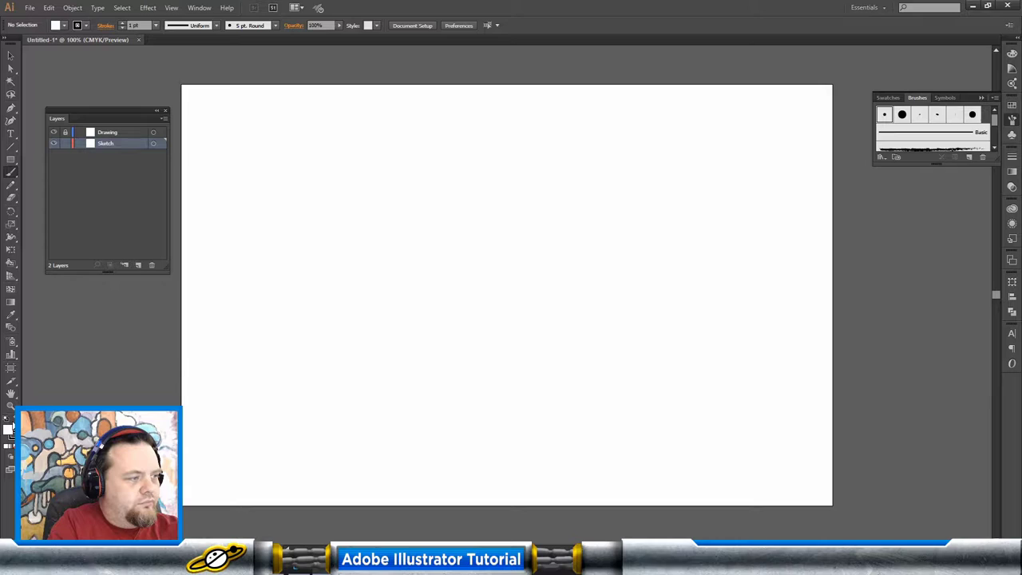
Set the stroke colour to light blue and brush several rough near-vertical lines at the artboard's centre as the book's spine.
{"action": "left_click", "coordinate": [86, 26]}
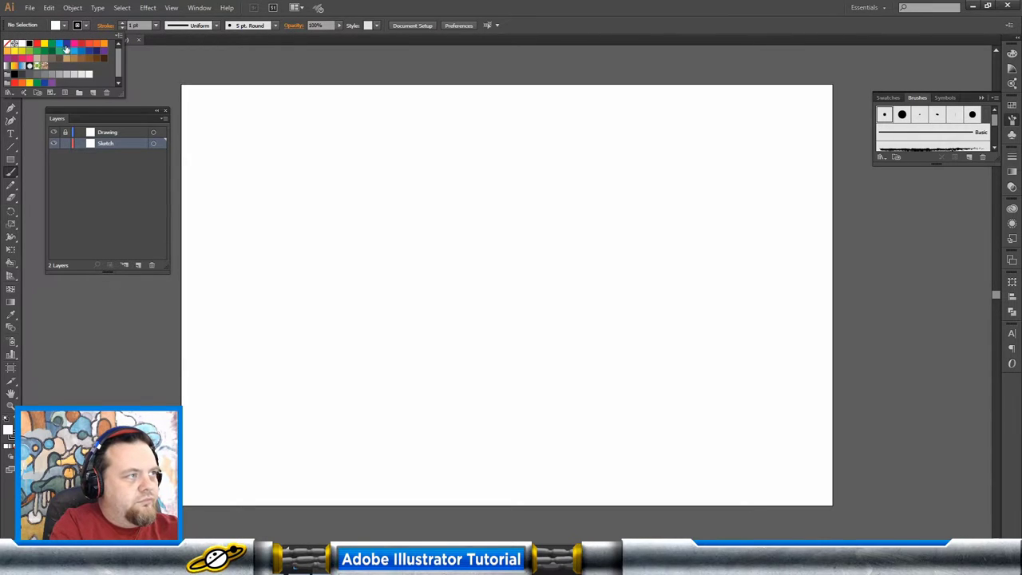
{"action": "left_click", "coordinate": [60, 44]}
{"action": "left_click", "coordinate": [517, 200]}
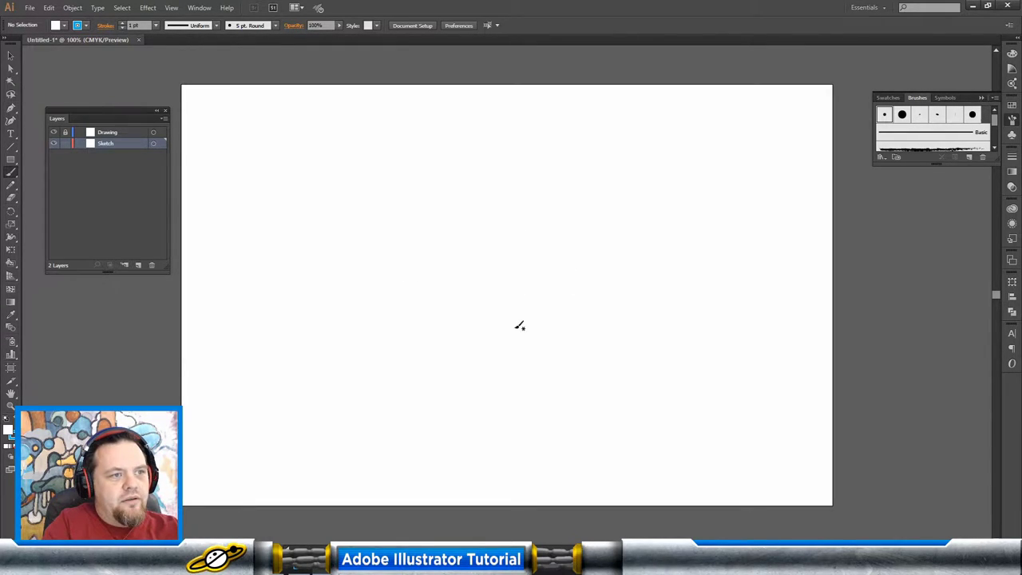
{"action": "mouse_move", "coordinate": [511, 198]}
{"action": "left_mouse_down"}
{"action": "mouse_move", "coordinate": [510, 336]}
{"action": "mouse_move", "coordinate": [525, 415]}
{"action": "left_mouse_up"}
{"action": "left_click_drag", "start_coordinate": [503, 264], "coordinate": [493, 391]}
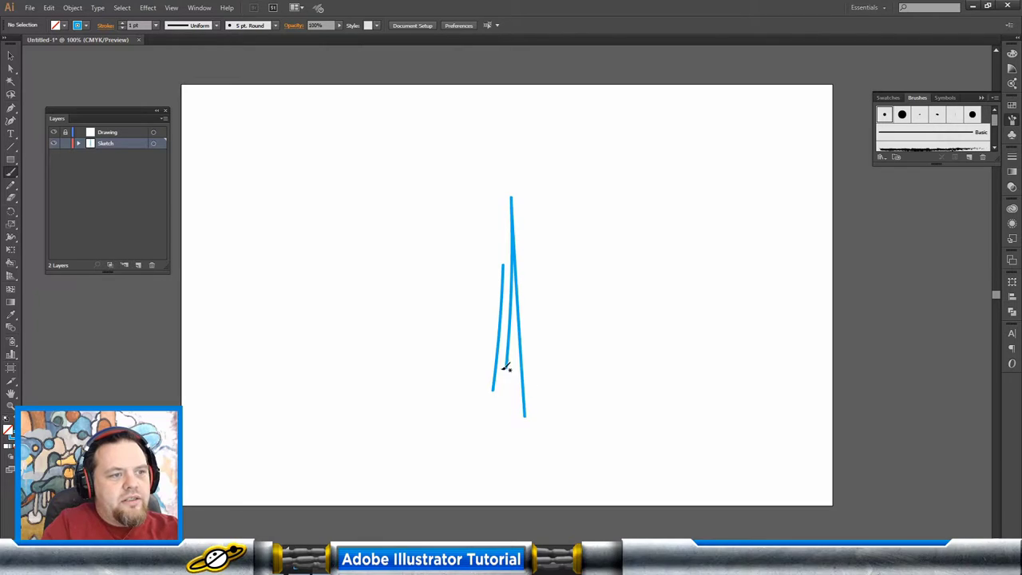
{"action": "left_click_drag", "start_coordinate": [511, 192], "coordinate": [511, 374]}
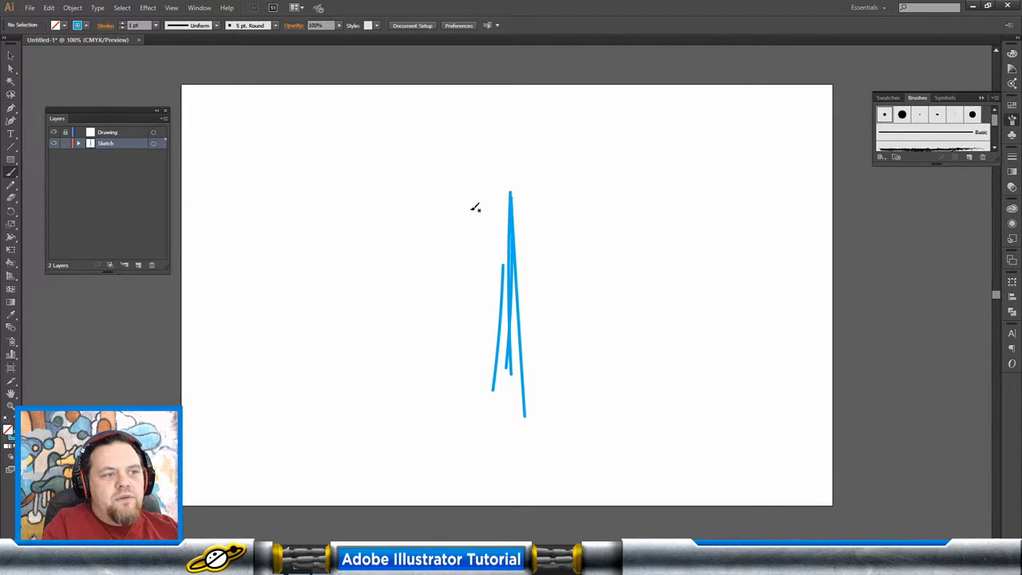
Brush doubled slanted lines on both sides of the spine, spreading outward toward the bottom, as the book's outer edges.
{"action": "mouse_move", "coordinate": [417, 200]}
{"action": "left_mouse_down"}
{"action": "mouse_move", "coordinate": [297, 365]}
{"action": "mouse_move", "coordinate": [323, 324]}
{"action": "left_mouse_up"}
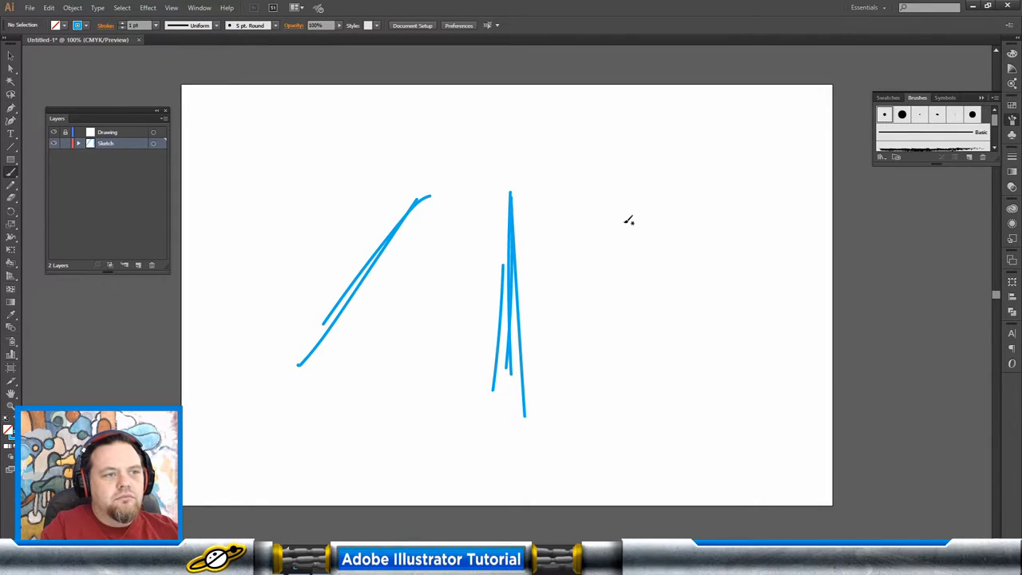
{"action": "left_click_drag", "start_coordinate": [611, 201], "coordinate": [711, 364]}
{"action": "left_click_drag", "start_coordinate": [619, 224], "coordinate": [689, 360]}
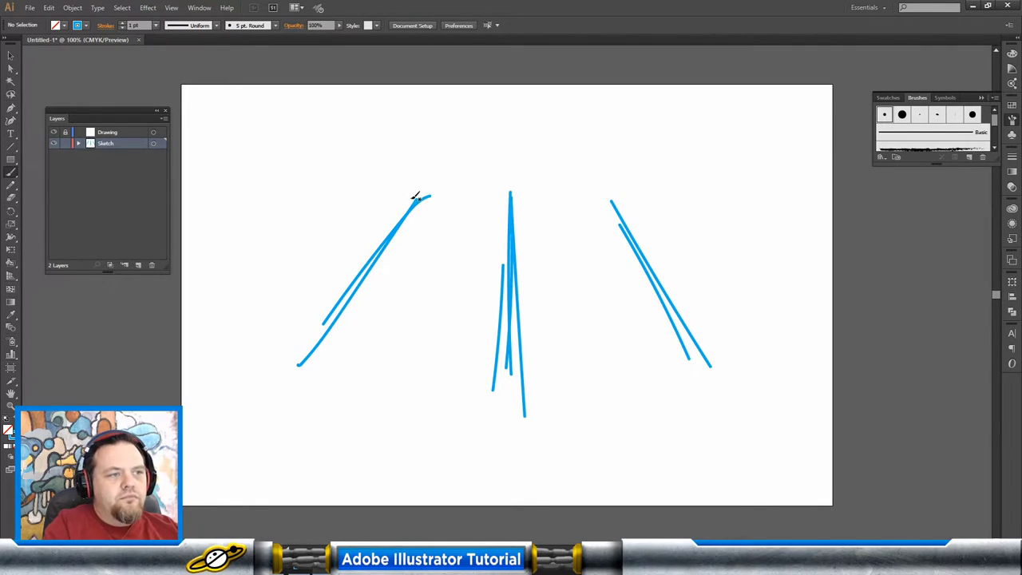
Brush the left page's curved upper edge and wavy lower edge between the outer line and the spine, adding a second curve below.
{"action": "mouse_move", "coordinate": [417, 197]}
{"action": "left_mouse_down"}
{"action": "mouse_move", "coordinate": [489, 178]}
{"action": "mouse_move", "coordinate": [463, 185]}
{"action": "mouse_move", "coordinate": [507, 192]}
{"action": "left_mouse_up"}
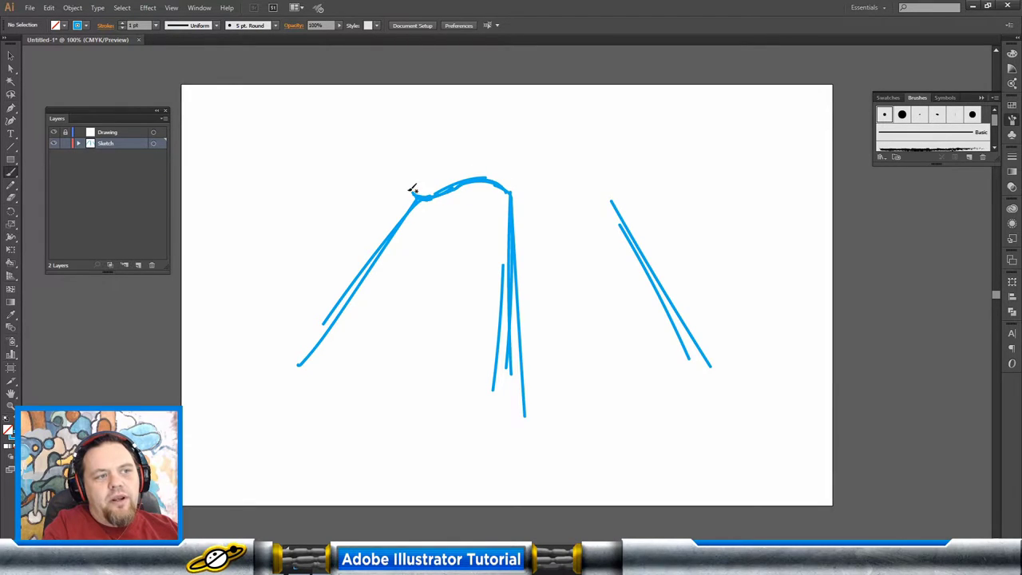
{"action": "mouse_move", "coordinate": [323, 322]}
{"action": "left_mouse_down"}
{"action": "mouse_move", "coordinate": [365, 330]}
{"action": "mouse_move", "coordinate": [424, 321]}
{"action": "mouse_move", "coordinate": [454, 300]}
{"action": "mouse_move", "coordinate": [519, 322]}
{"action": "left_mouse_up"}
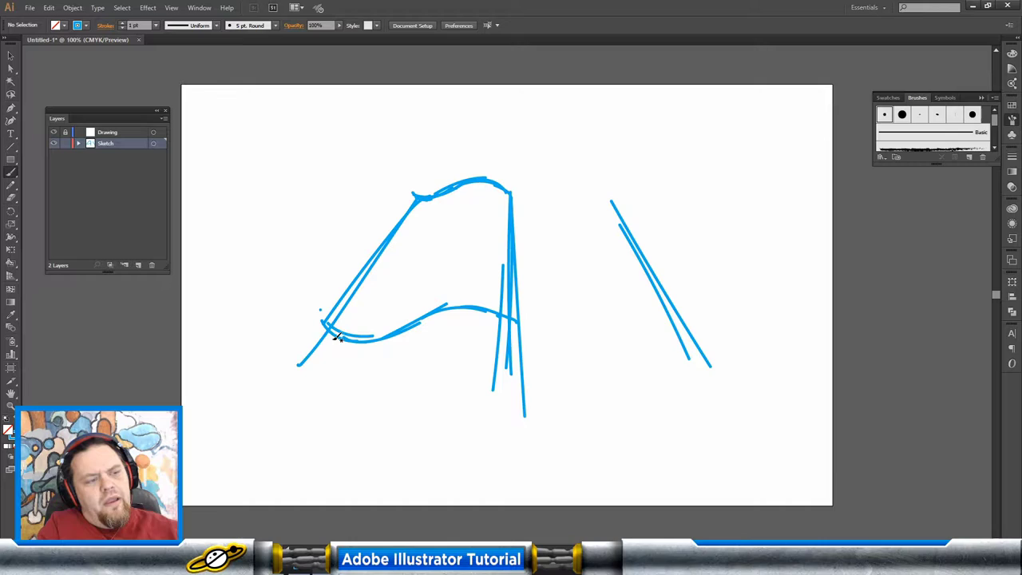
{"action": "mouse_move", "coordinate": [314, 332]}
{"action": "left_mouse_down"}
{"action": "mouse_move", "coordinate": [358, 346]}
{"action": "mouse_move", "coordinate": [336, 342]}
{"action": "mouse_move", "coordinate": [390, 336]}
{"action": "left_mouse_up"}
{"action": "mouse_move", "coordinate": [316, 338]}
{"action": "left_mouse_down"}
{"action": "mouse_move", "coordinate": [355, 345]}
{"action": "mouse_move", "coordinate": [391, 333]}
{"action": "left_mouse_up"}
{"action": "mouse_move", "coordinate": [324, 336]}
{"action": "left_mouse_down"}
{"action": "mouse_move", "coordinate": [302, 361]}
{"action": "mouse_move", "coordinate": [350, 370]}
{"action": "mouse_move", "coordinate": [431, 358]}
{"action": "mouse_move", "coordinate": [495, 369]}
{"action": "left_mouse_up"}
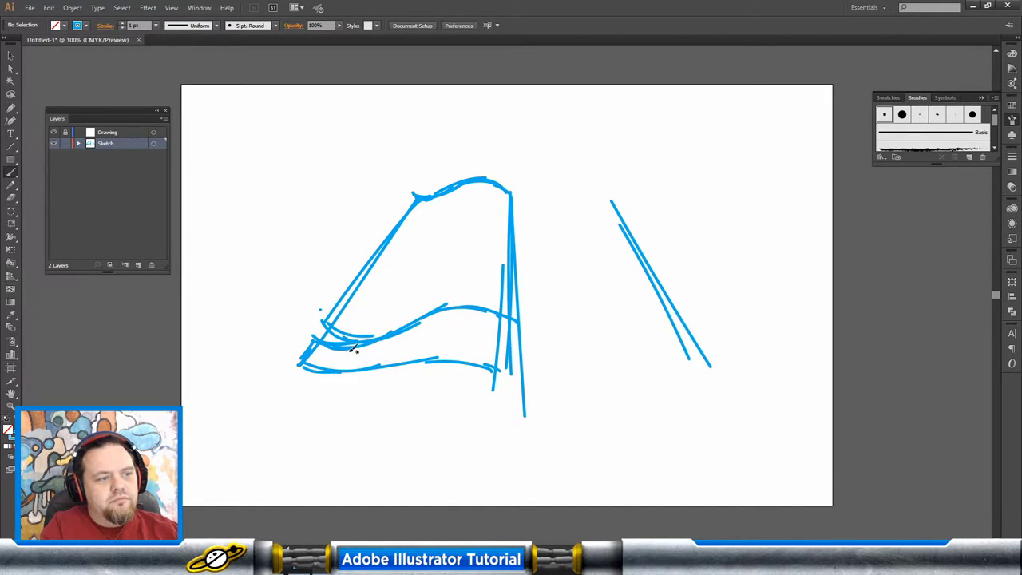
Reinforce the curved bottom of the left page stack and close its end along the spine.
{"action": "left_click_drag", "start_coordinate": [300, 364], "coordinate": [463, 341]}
{"action": "left_click_drag", "start_coordinate": [435, 352], "coordinate": [505, 368]}
{"action": "left_click_drag", "start_coordinate": [512, 322], "coordinate": [508, 366]}
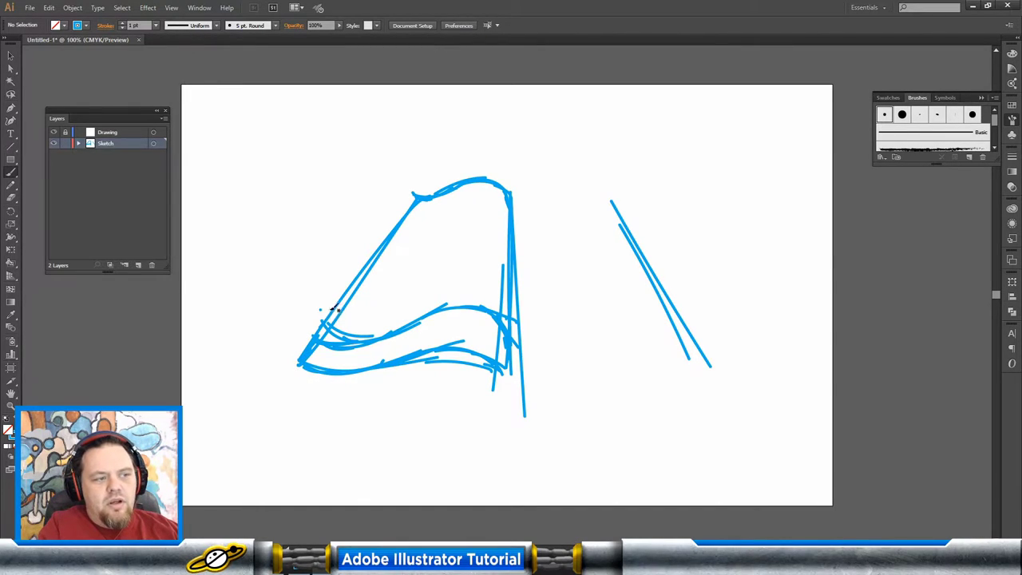
Brush the left cover's slanted outer edge and long bottom edge around the page stack, joining a small curve under the spine.
{"action": "mouse_move", "coordinate": [351, 281]}
{"action": "left_mouse_down"}
{"action": "mouse_move", "coordinate": [273, 375]}
{"action": "mouse_move", "coordinate": [284, 367]}
{"action": "mouse_move", "coordinate": [325, 383]}
{"action": "left_mouse_up"}
{"action": "left_click_drag", "start_coordinate": [276, 386], "coordinate": [421, 392]}
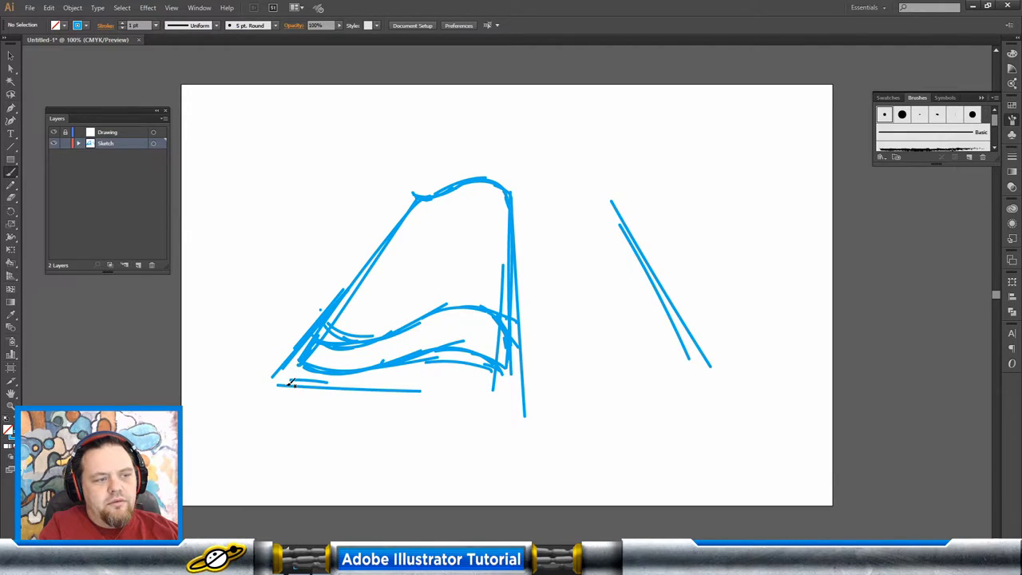
{"action": "mouse_move", "coordinate": [272, 396]}
{"action": "left_mouse_down"}
{"action": "mouse_move", "coordinate": [434, 376]}
{"action": "mouse_move", "coordinate": [376, 389]}
{"action": "mouse_move", "coordinate": [338, 388]}
{"action": "mouse_move", "coordinate": [494, 368]}
{"action": "mouse_move", "coordinate": [302, 400]}
{"action": "mouse_move", "coordinate": [479, 368]}
{"action": "left_mouse_up"}
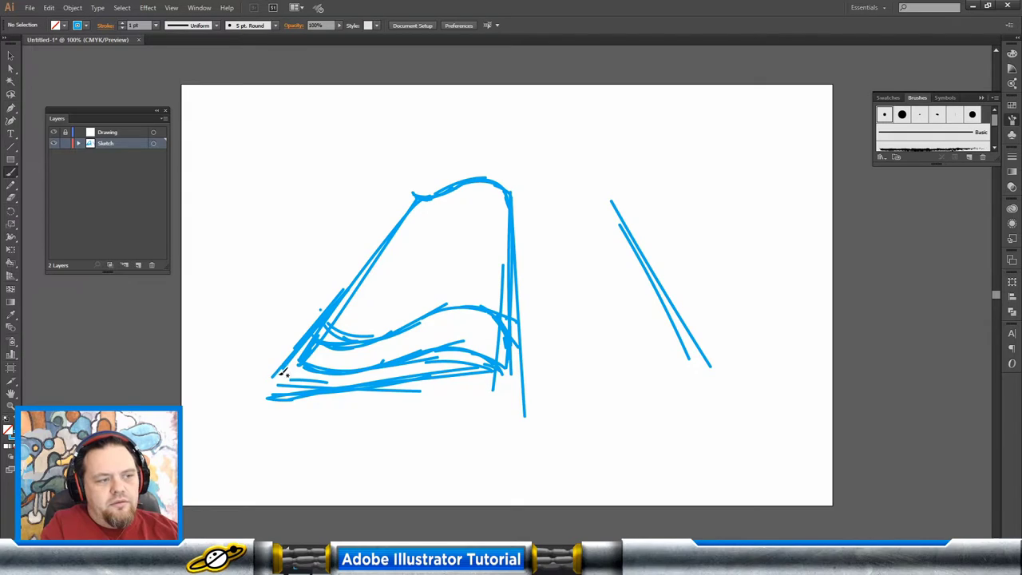
{"action": "left_click_drag", "start_coordinate": [278, 372], "coordinate": [269, 392]}
{"action": "left_click_drag", "start_coordinate": [483, 374], "coordinate": [515, 387]}
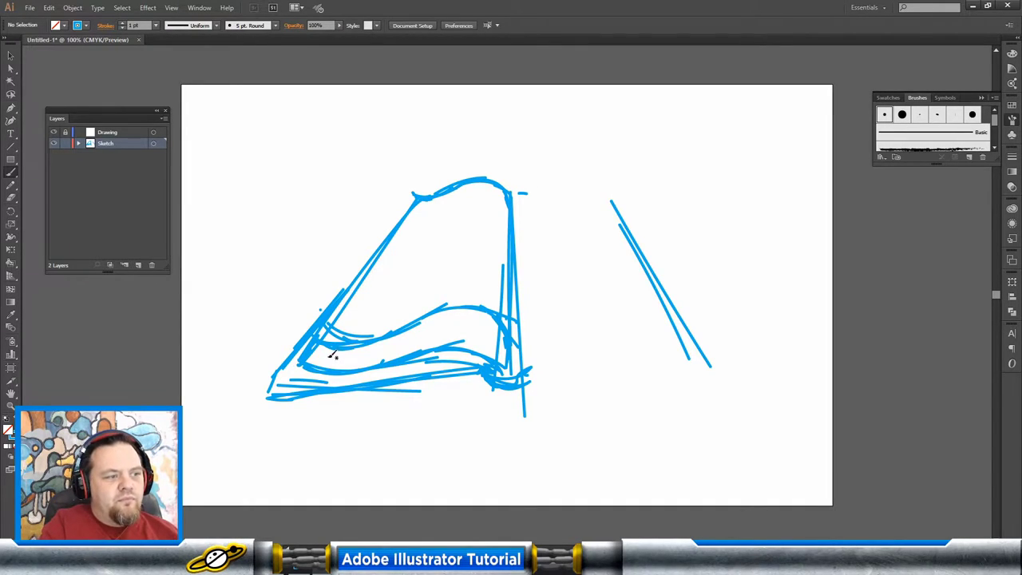
{"action": "left_click_drag", "start_coordinate": [262, 398], "coordinate": [332, 297]}
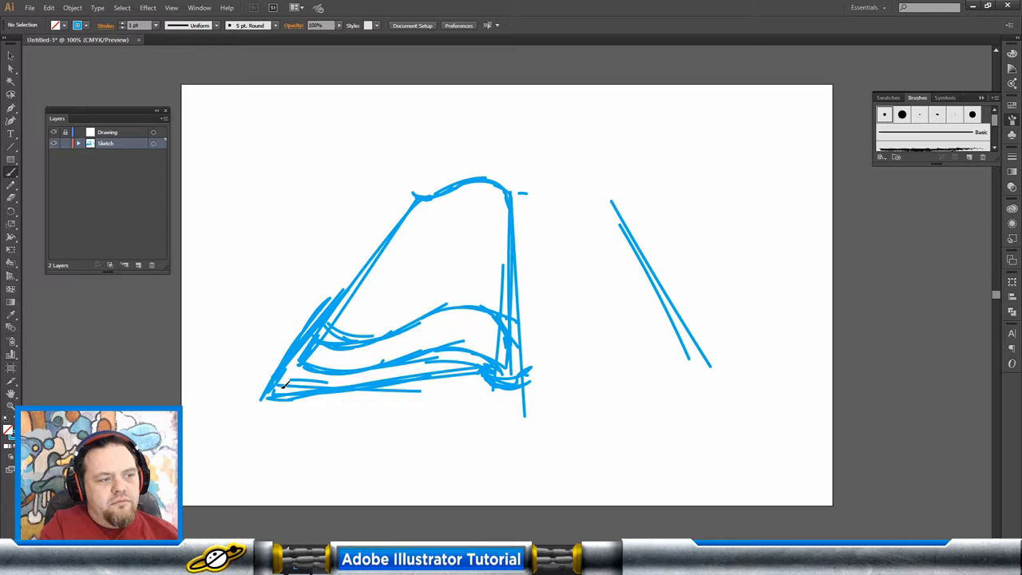
{"action": "mouse_move", "coordinate": [279, 388]}
{"action": "left_mouse_down"}
{"action": "mouse_move", "coordinate": [413, 372]}
{"action": "mouse_move", "coordinate": [271, 396]}
{"action": "mouse_move", "coordinate": [495, 355]}
{"action": "mouse_move", "coordinate": [310, 390]}
{"action": "mouse_move", "coordinate": [513, 367]}
{"action": "left_mouse_up"}
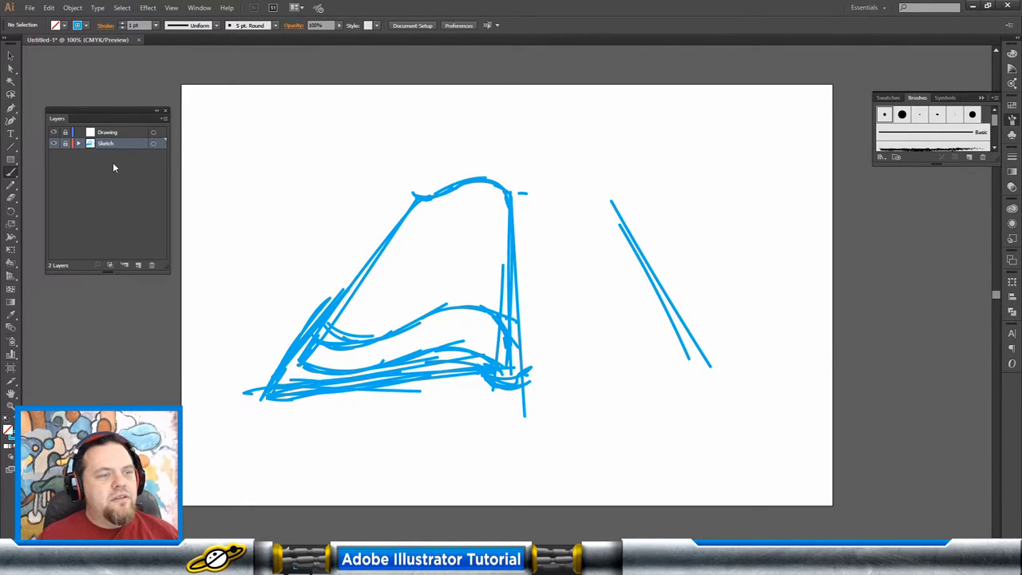
Lock the Sketch layer, unlock and activate the Drawing layer, and select the Pen tool.
{"action": "left_click", "coordinate": [100, 135]}
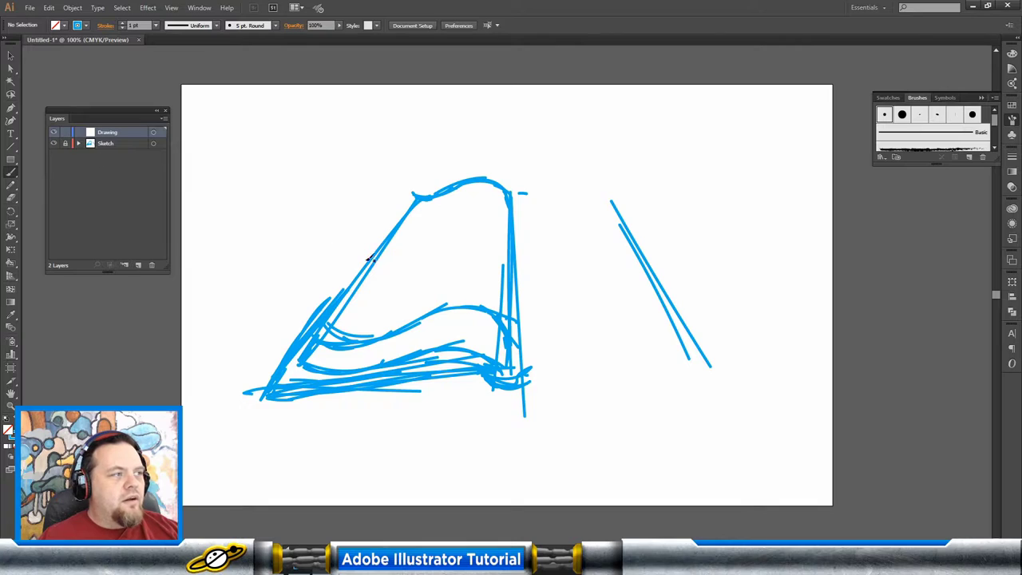
{"action": "left_click", "coordinate": [11, 108]}
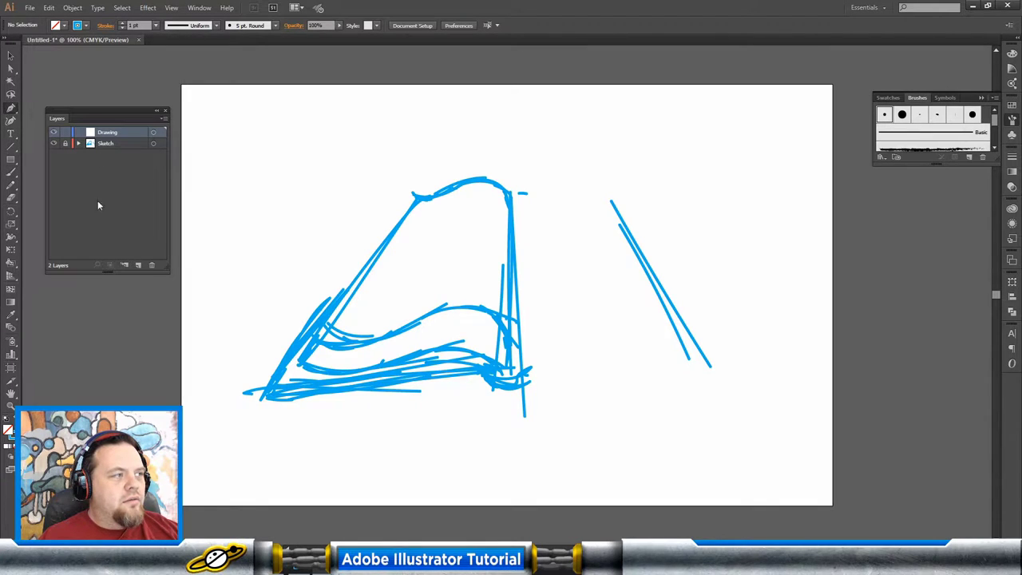
Set a black 3 pt stroke and trace the left page as a closed Pen path along the spine, wavy edges and slanted side.
{"action": "left_click", "coordinate": [86, 27]}
{"action": "left_click", "coordinate": [102, 62]}
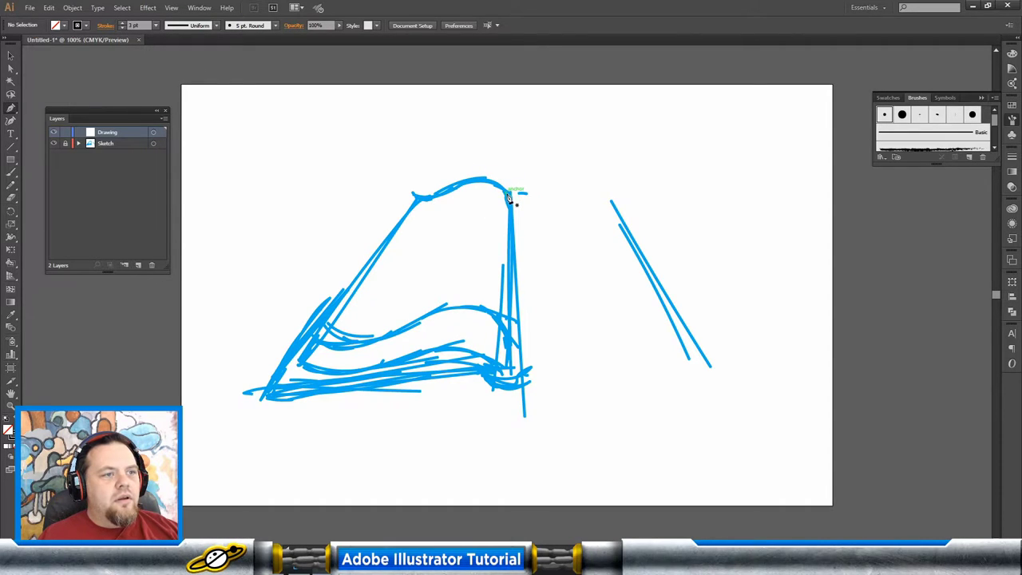
{"action": "left_click_drag", "start_coordinate": [511, 192], "coordinate": [453, 316]}
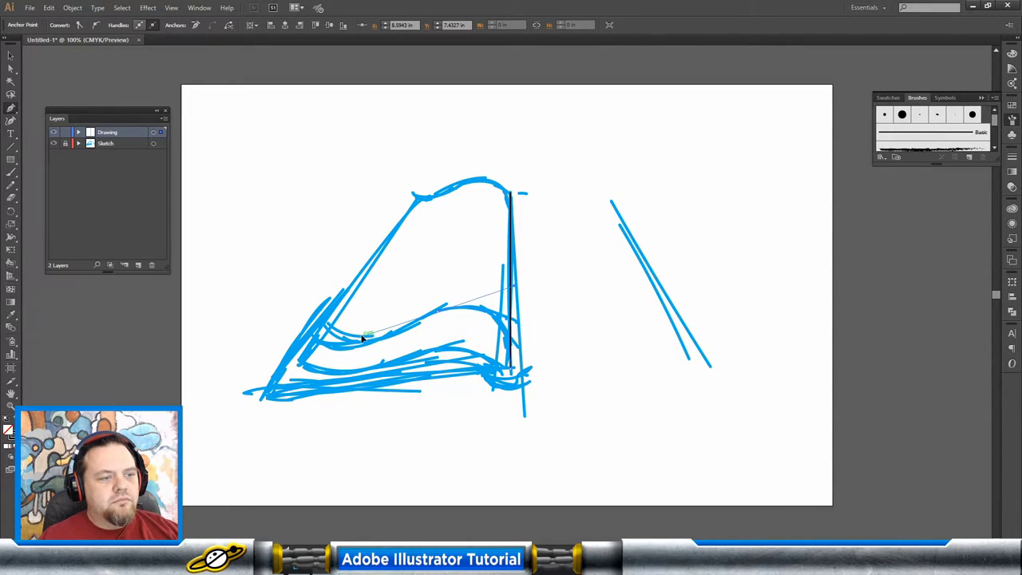
{"action": "left_click_drag", "start_coordinate": [365, 342], "coordinate": [268, 319]}
{"action": "left_click", "coordinate": [319, 336]}
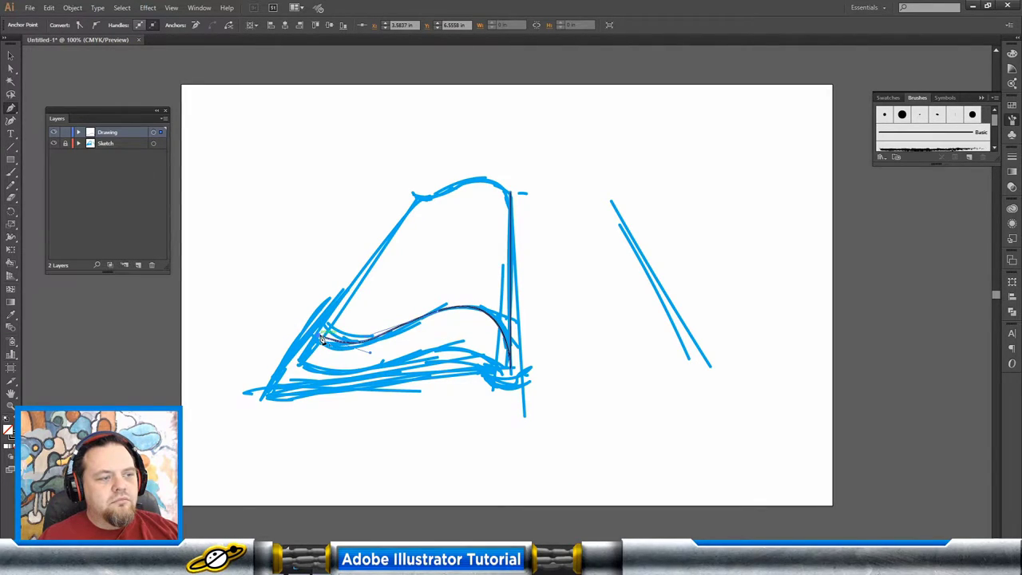
{"action": "left_click", "coordinate": [404, 198]}
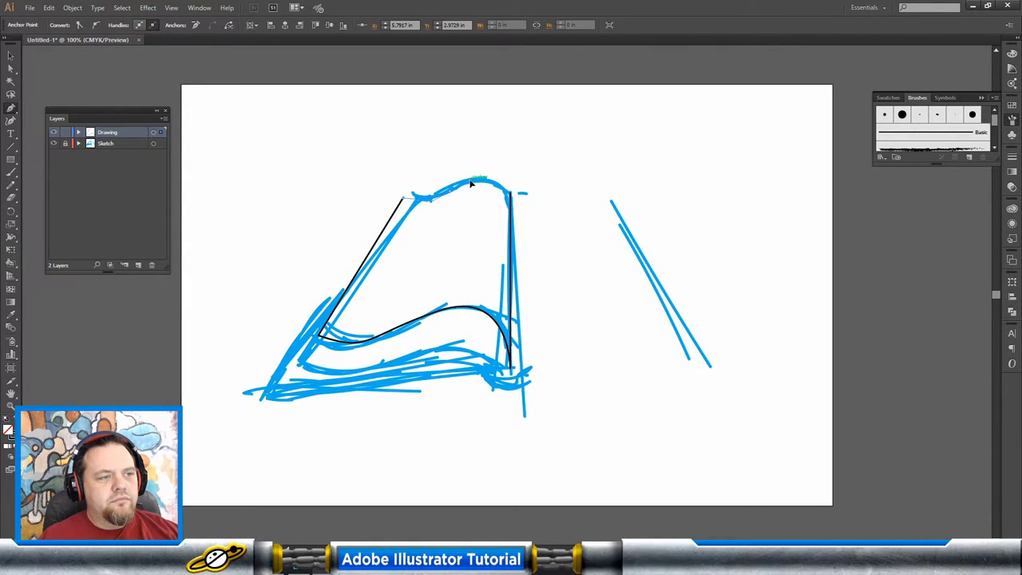
{"action": "left_click_drag", "start_coordinate": [470, 176], "coordinate": [524, 218]}
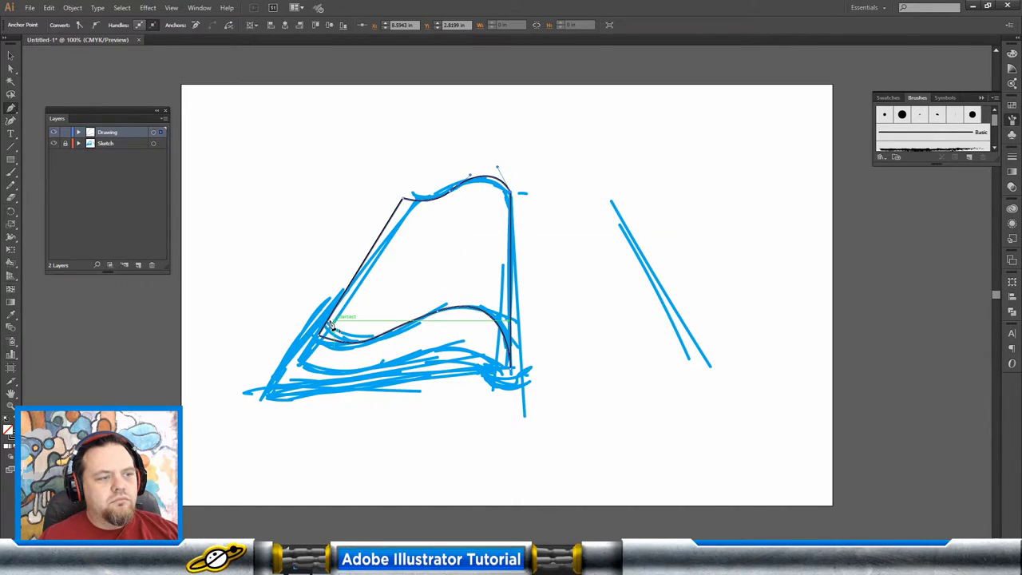
{"action": "left_click", "coordinate": [11, 58]}
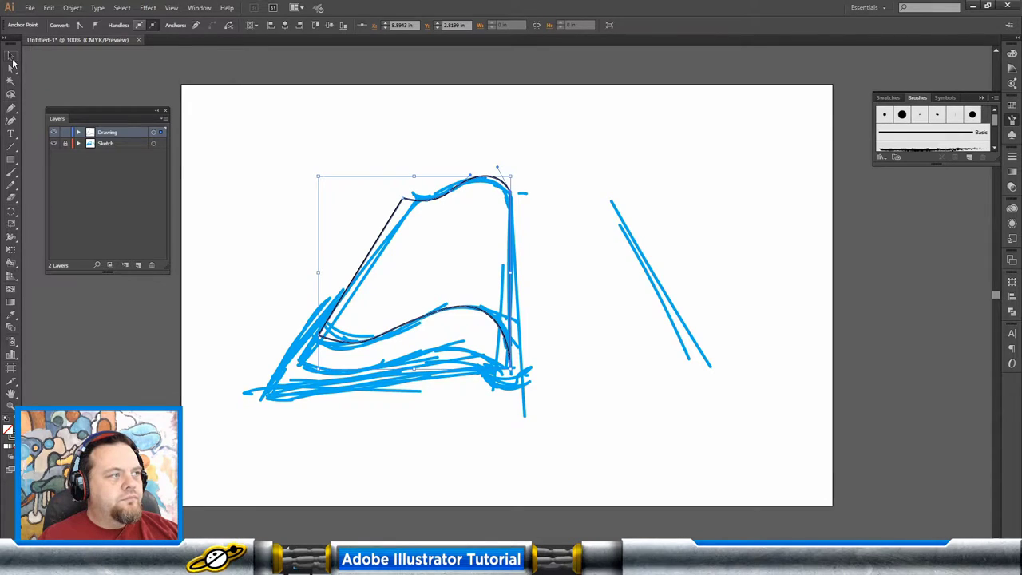
{"action": "left_click", "coordinate": [554, 226]}
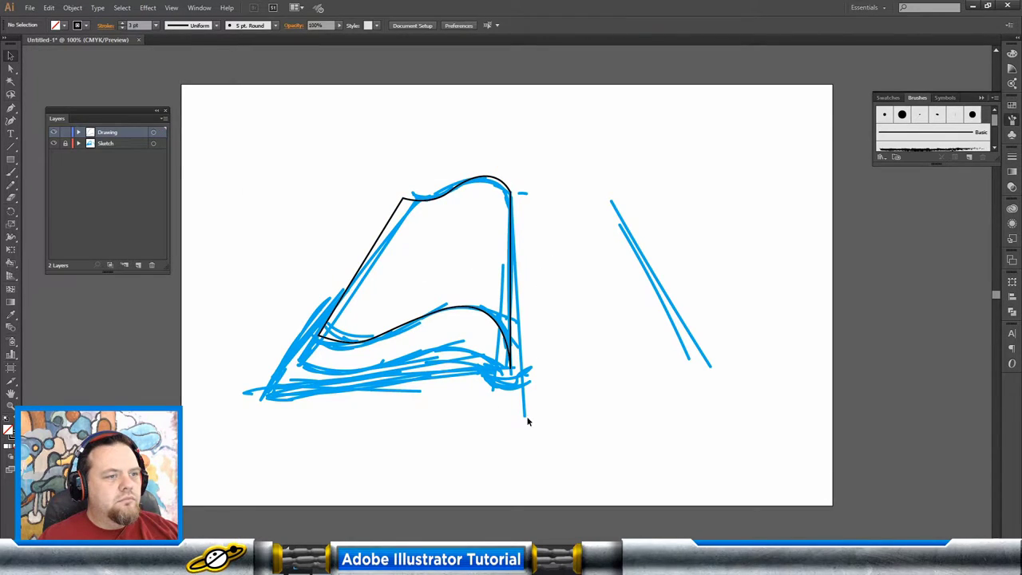
Adjust the anchor handles along the left page's lower edge with Direct Selection so the wave follows the sketch more smoothly.
{"action": "left_click", "coordinate": [327, 337]}
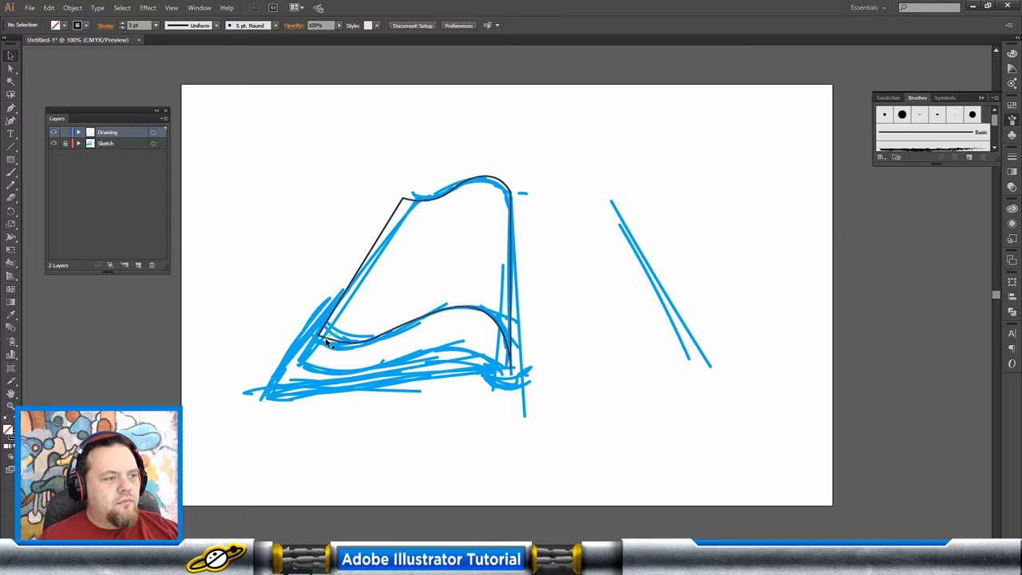
{"action": "left_click", "coordinate": [11, 69]}
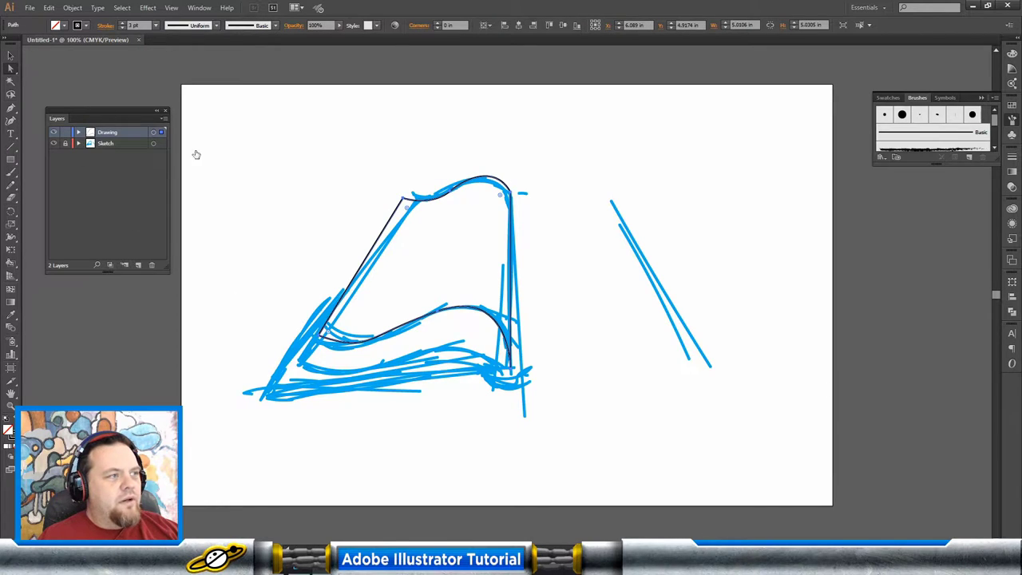
{"action": "left_click", "coordinate": [320, 337]}
{"action": "mouse_move", "coordinate": [369, 353]}
{"action": "left_mouse_down"}
{"action": "mouse_move", "coordinate": [354, 352]}
{"action": "mouse_move", "coordinate": [376, 338]}
{"action": "left_mouse_up"}
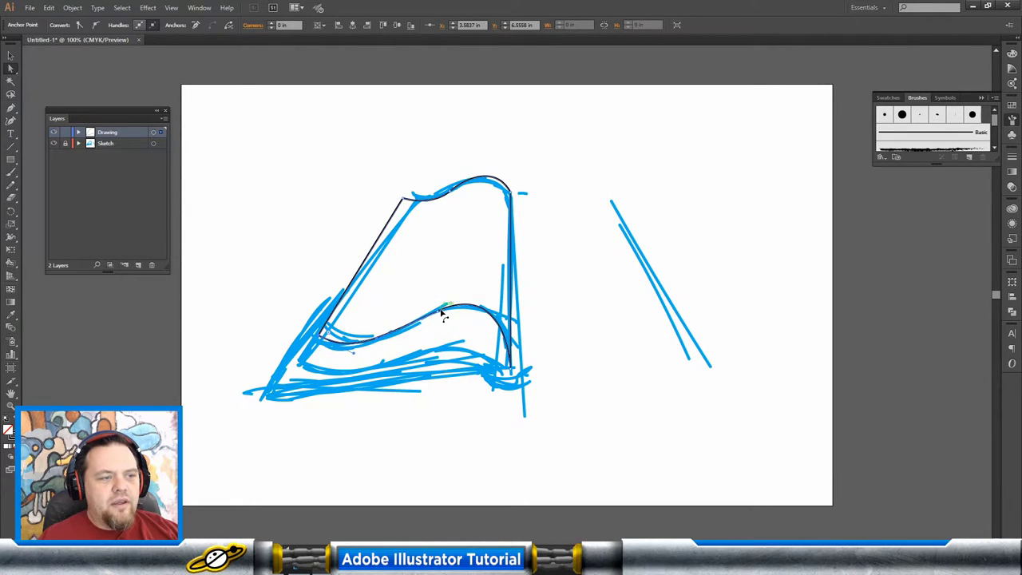
{"action": "left_click_drag", "start_coordinate": [443, 312], "coordinate": [491, 295]}
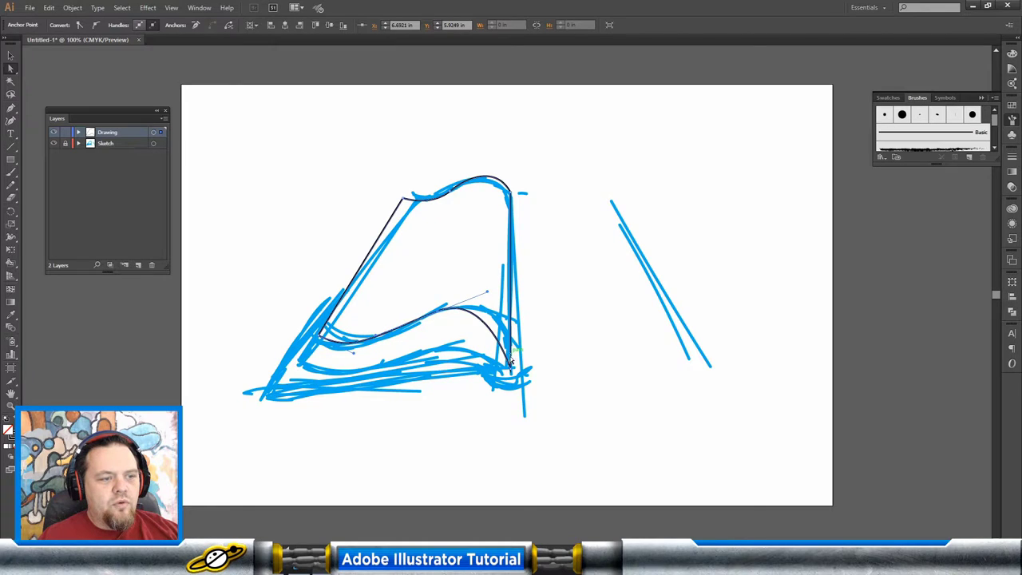
{"action": "left_click", "coordinate": [510, 366]}
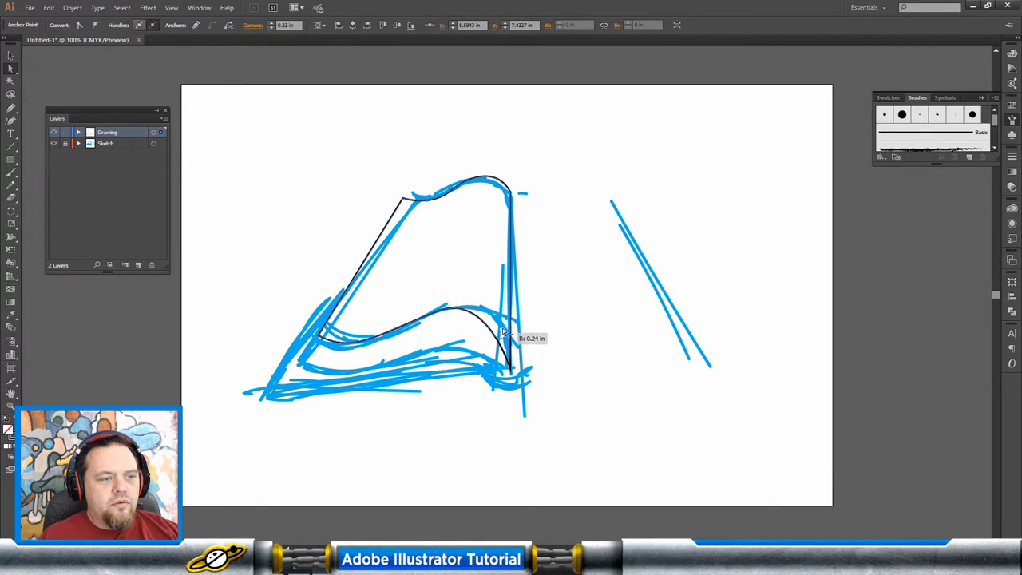
{"action": "left_click_drag", "start_coordinate": [500, 348], "coordinate": [500, 328]}
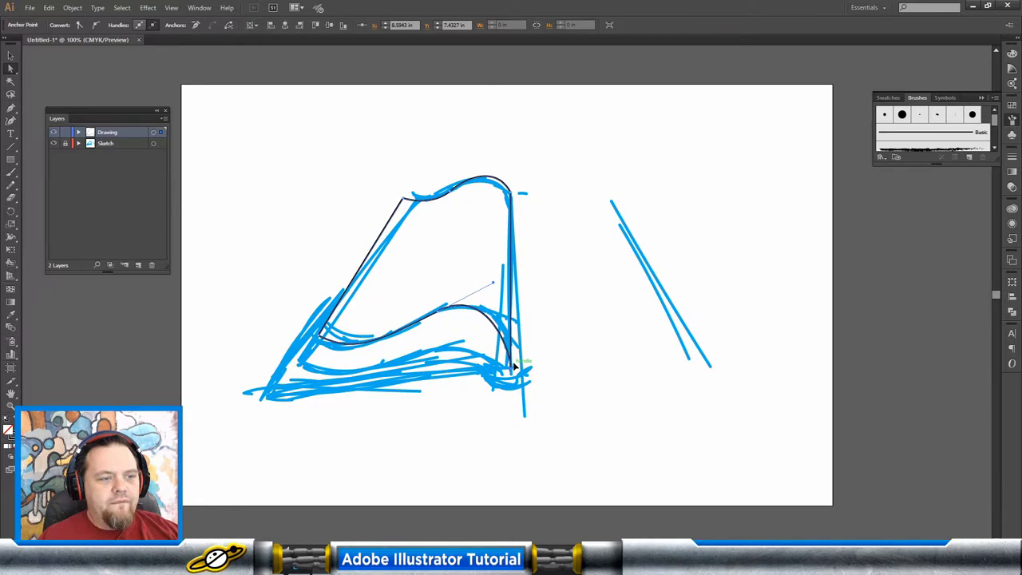
{"action": "left_click_drag", "start_coordinate": [512, 367], "coordinate": [511, 324]}
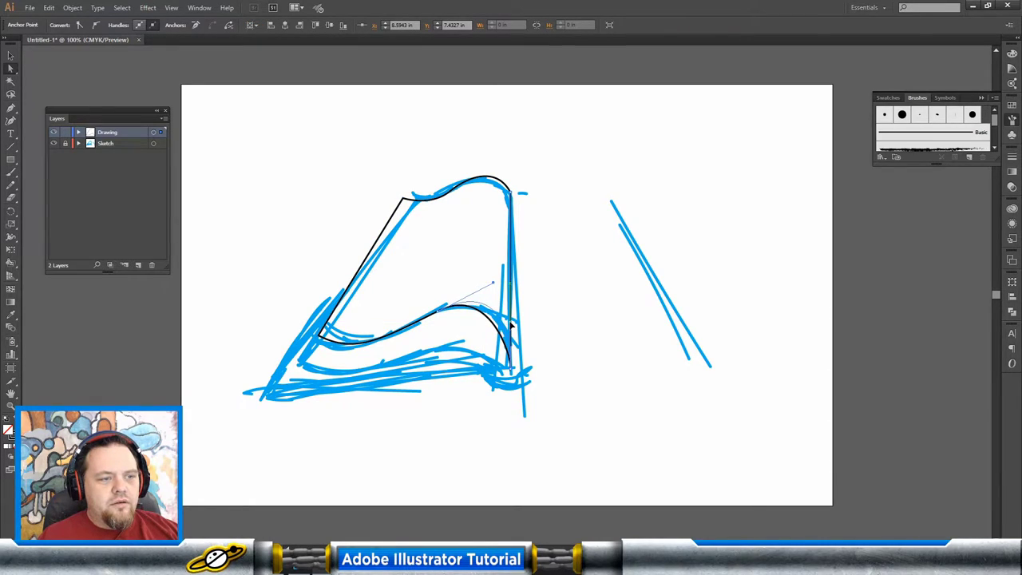
{"action": "left_click_drag", "start_coordinate": [493, 283], "coordinate": [485, 297]}
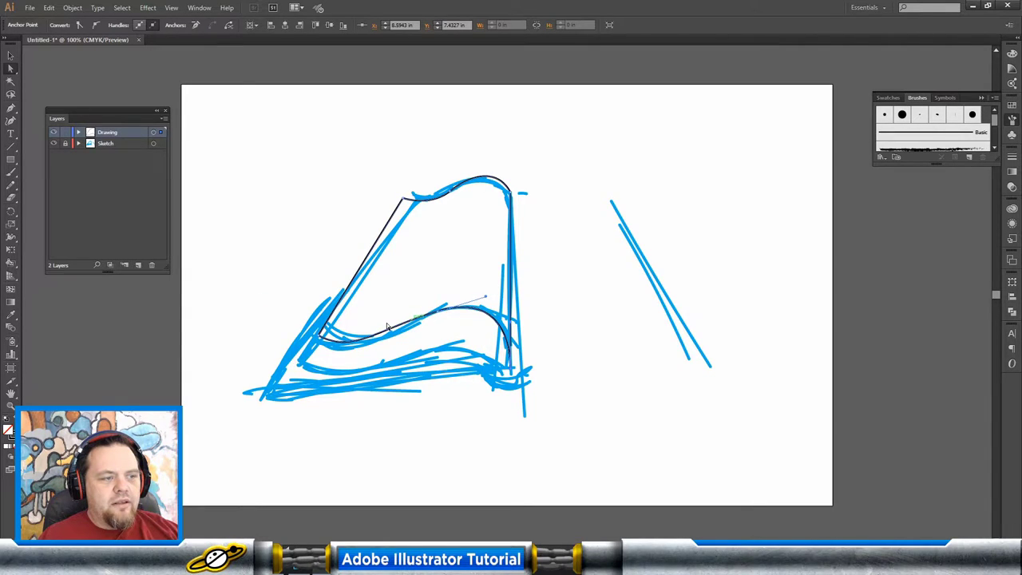
{"action": "left_click", "coordinate": [320, 336]}
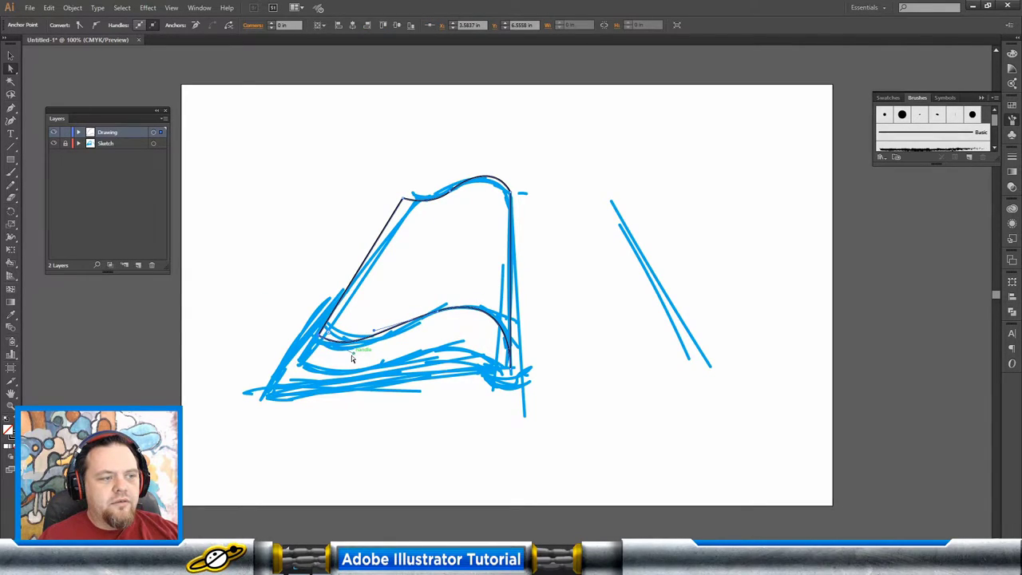
Reshape the left page's curved upper edge by adjusting its middle anchor's handles, and deselect the path.
{"action": "left_click", "coordinate": [449, 192]}
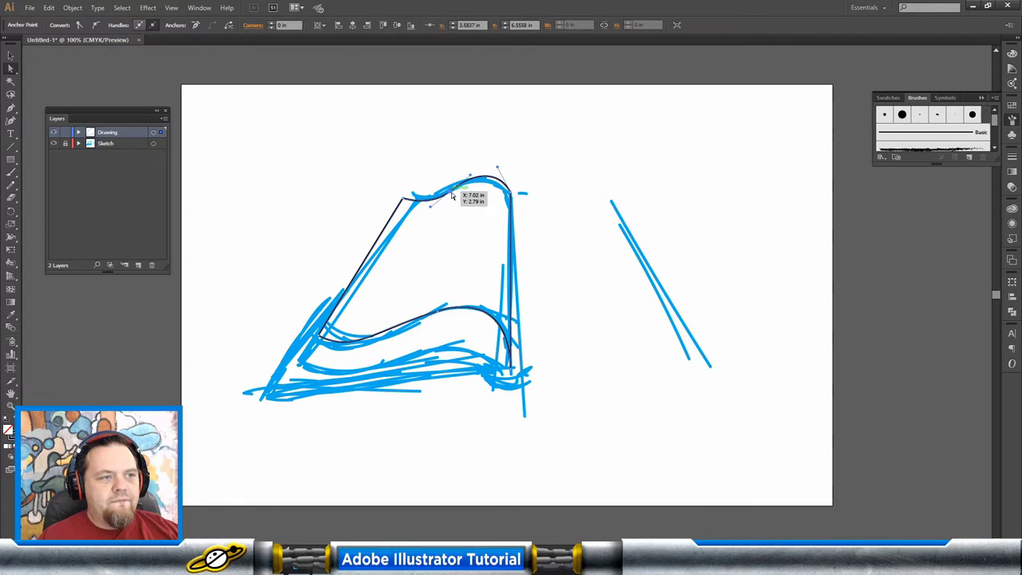
{"action": "left_click_drag", "start_coordinate": [426, 202], "coordinate": [426, 201]}
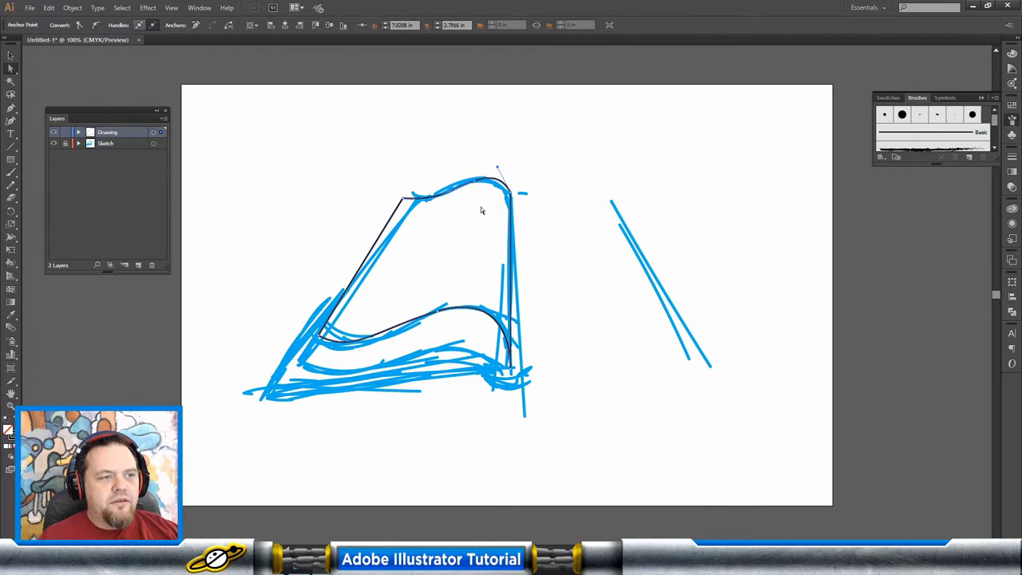
{"action": "left_click", "coordinate": [585, 162]}
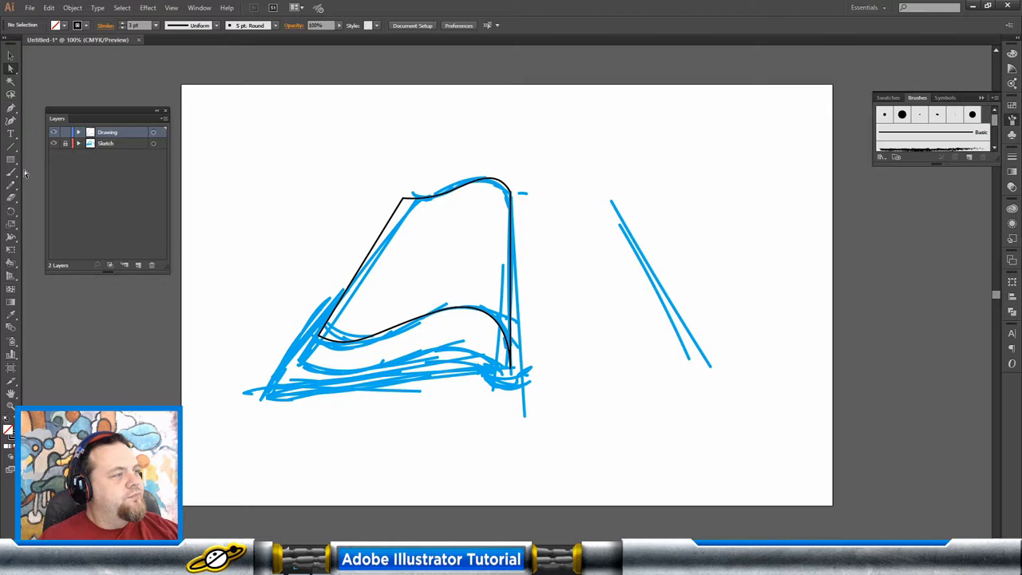
Trace the left page stack with the Pen tool from the page's lower outer corner down and along the wavy bottom to the spine.
{"action": "key", "text": "p"}
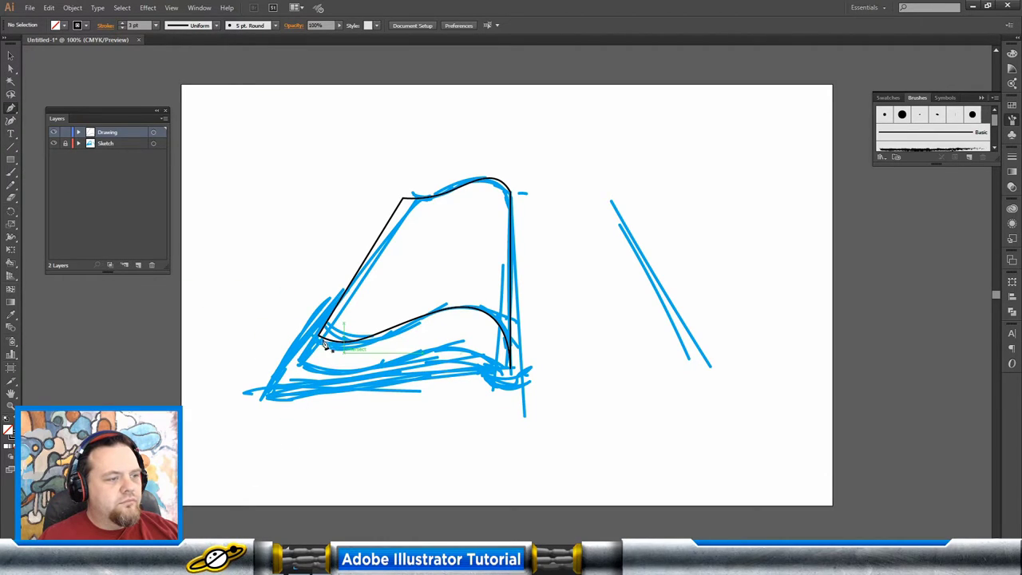
{"action": "left_click", "coordinate": [320, 338]}
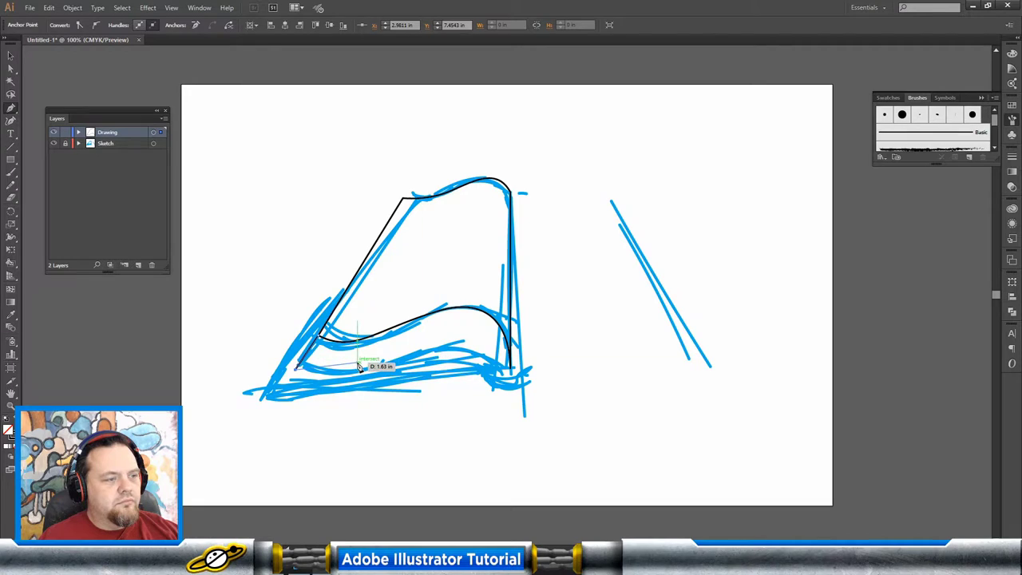
{"action": "left_click", "coordinate": [305, 366]}
{"action": "key", "text": "ctrl+z"}
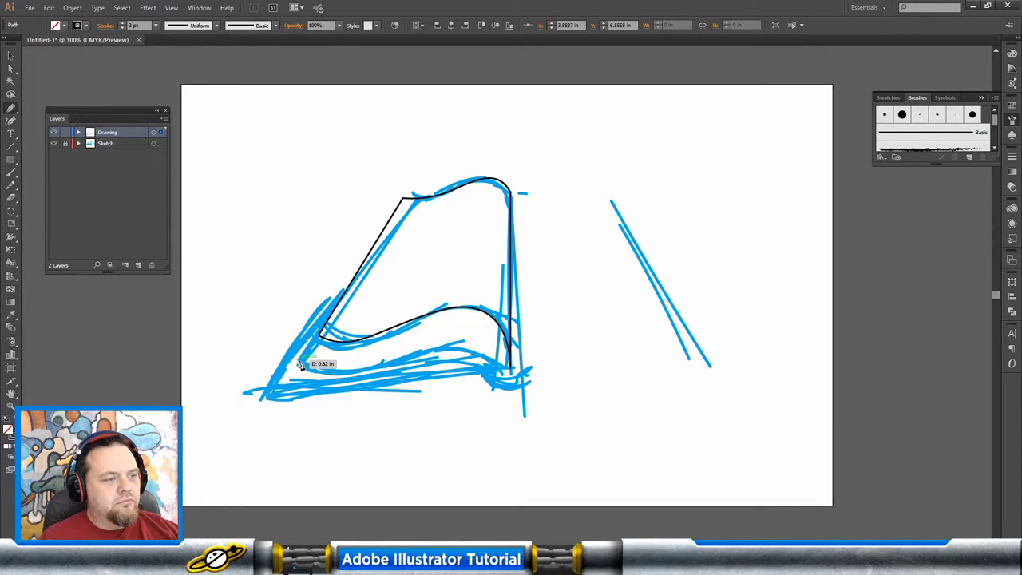
{"action": "left_click", "coordinate": [300, 361]}
{"action": "left_click_drag", "start_coordinate": [391, 363], "coordinate": [431, 341]}
{"action": "mouse_move", "coordinate": [501, 366]}
{"action": "left_mouse_down"}
{"action": "mouse_move", "coordinate": [520, 372]}
{"action": "mouse_move", "coordinate": [495, 372]}
{"action": "mouse_move", "coordinate": [500, 385]}
{"action": "left_mouse_up"}
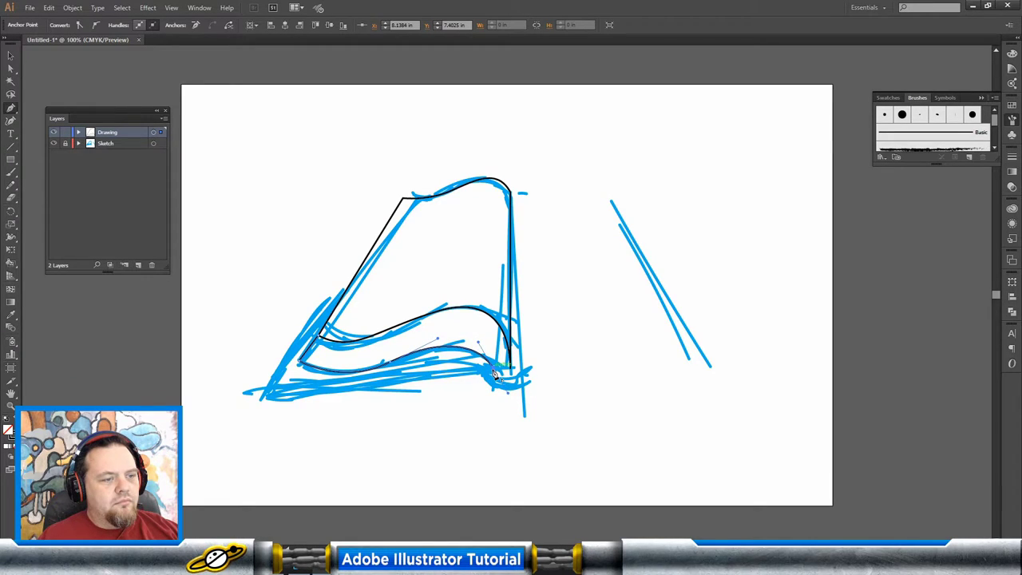
{"action": "left_click_drag", "start_coordinate": [495, 374], "coordinate": [512, 373]}
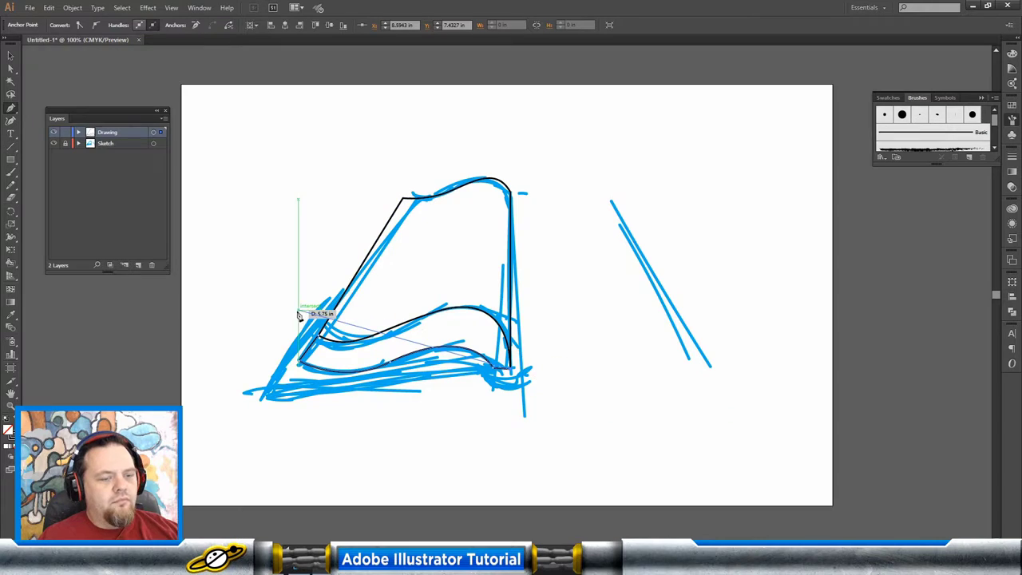
Draw a straight line from the page's upper outer corner to the stack's lower outer corner, and nudge that joined lower corner slightly outward.
{"action": "left_click_drag", "start_coordinate": [403, 203], "coordinate": [300, 365]}
{"action": "left_click", "coordinate": [299, 362]}
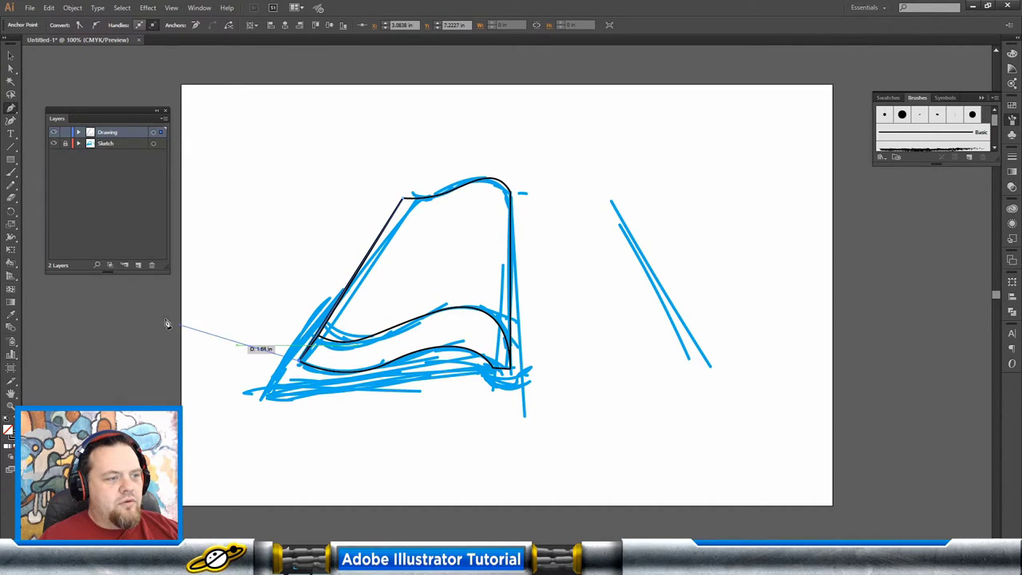
{"action": "left_click", "coordinate": [10, 58]}
{"action": "left_click", "coordinate": [12, 72]}
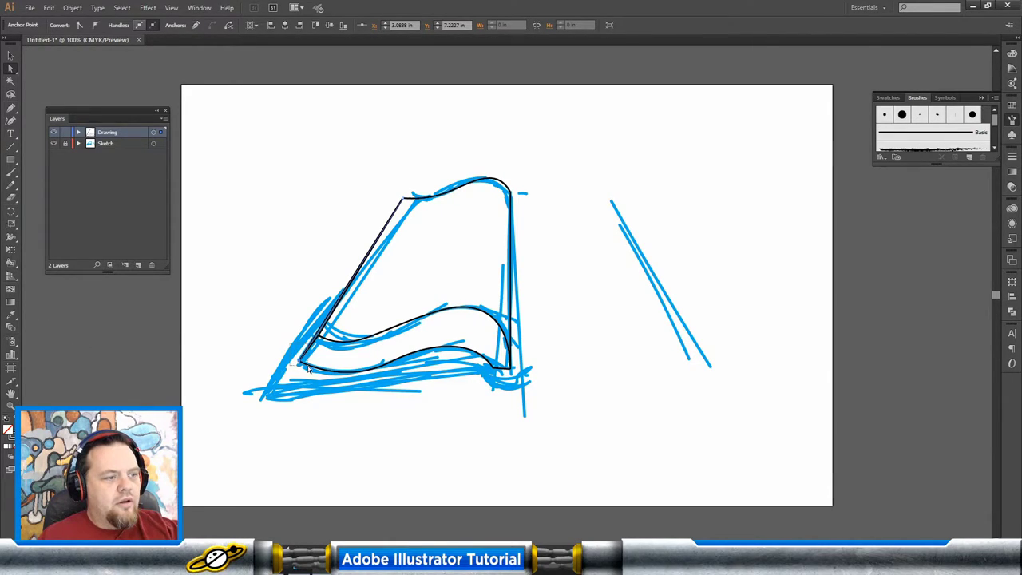
{"action": "left_click_drag", "start_coordinate": [290, 343], "coordinate": [307, 366]}
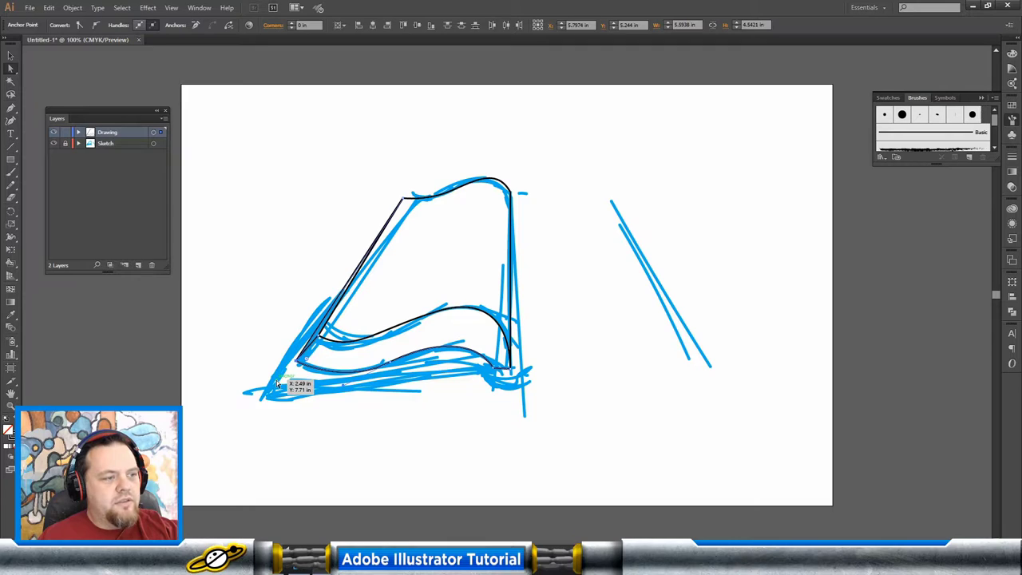
{"action": "left_click", "coordinate": [277, 381]}
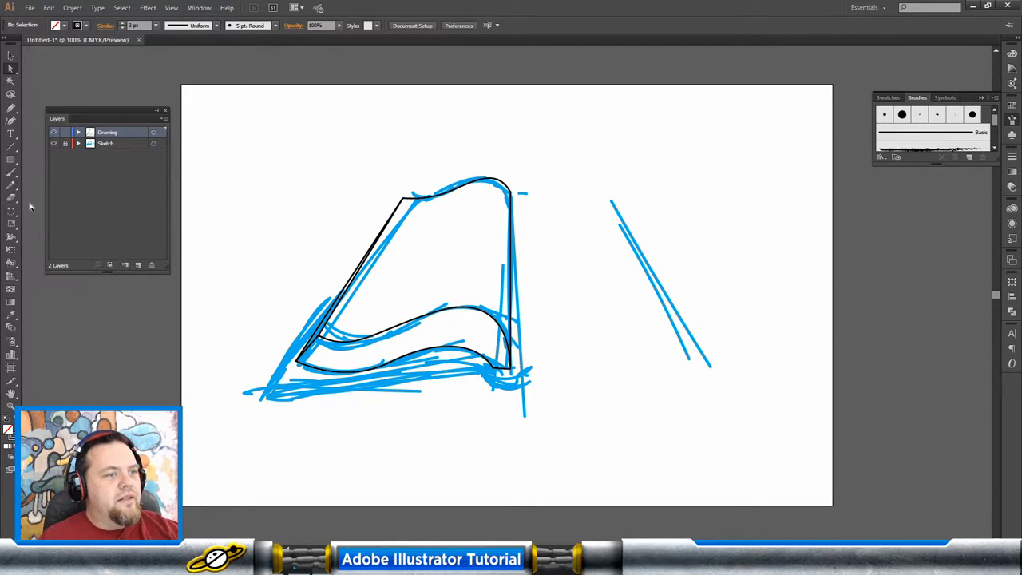
Trace the left cover's inner edge with the Pen tool from the page's slanted side down to an outer corner and across to the spine.
{"action": "left_click", "coordinate": [11, 108]}
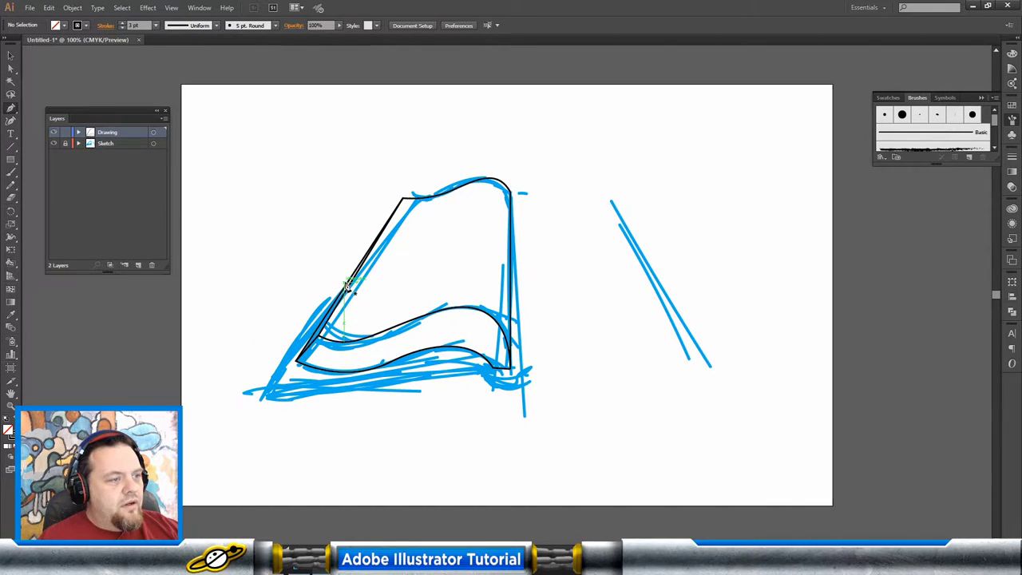
{"action": "left_click", "coordinate": [354, 292]}
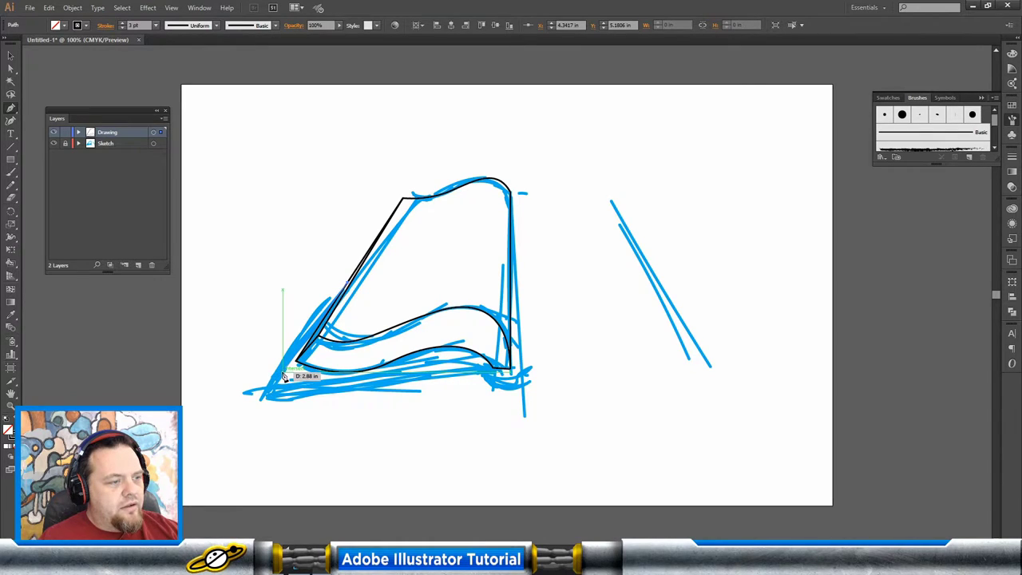
{"action": "left_click", "coordinate": [284, 376]}
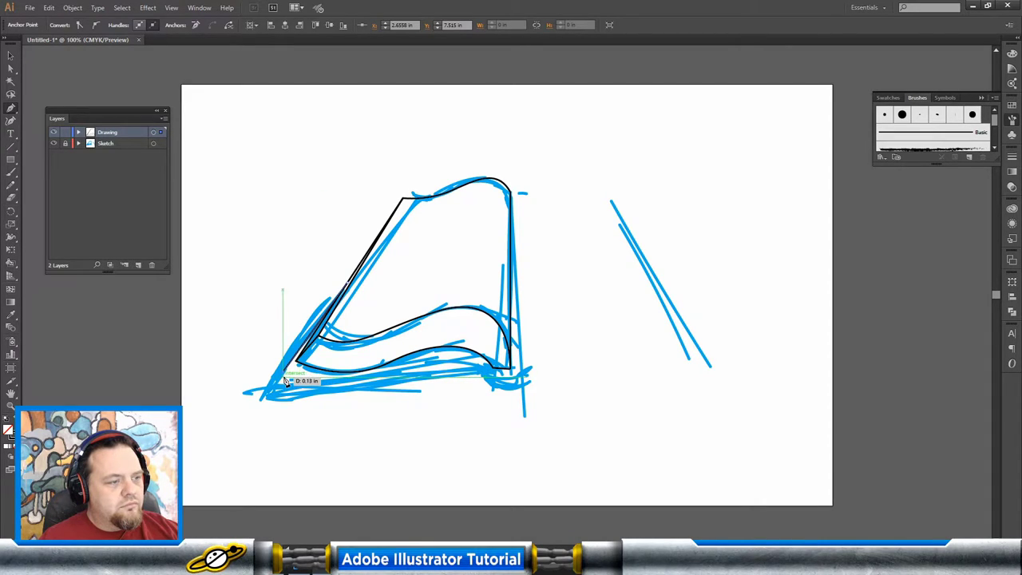
{"action": "key", "text": "ctrl+z"}
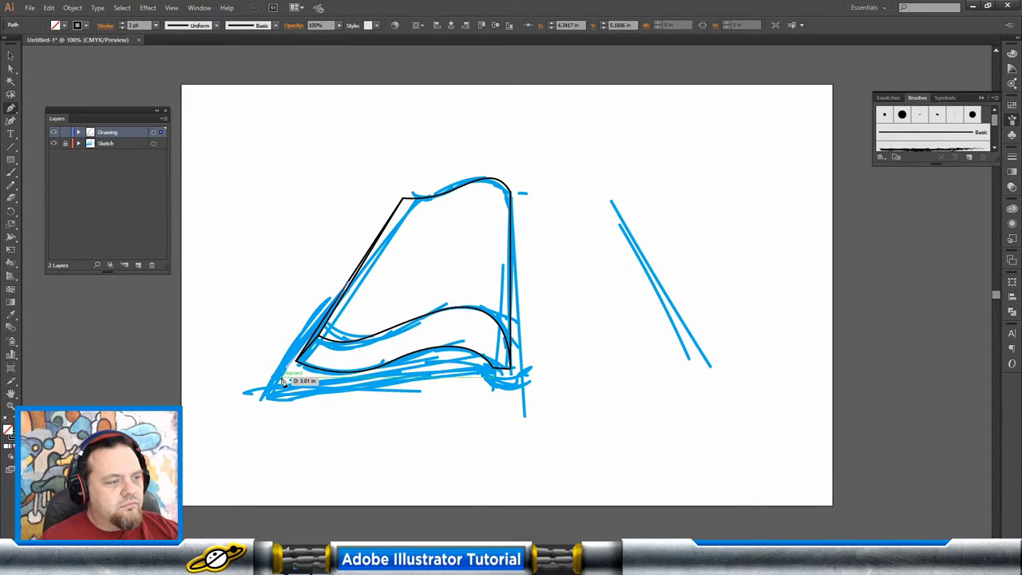
{"action": "left_click", "coordinate": [283, 380]}
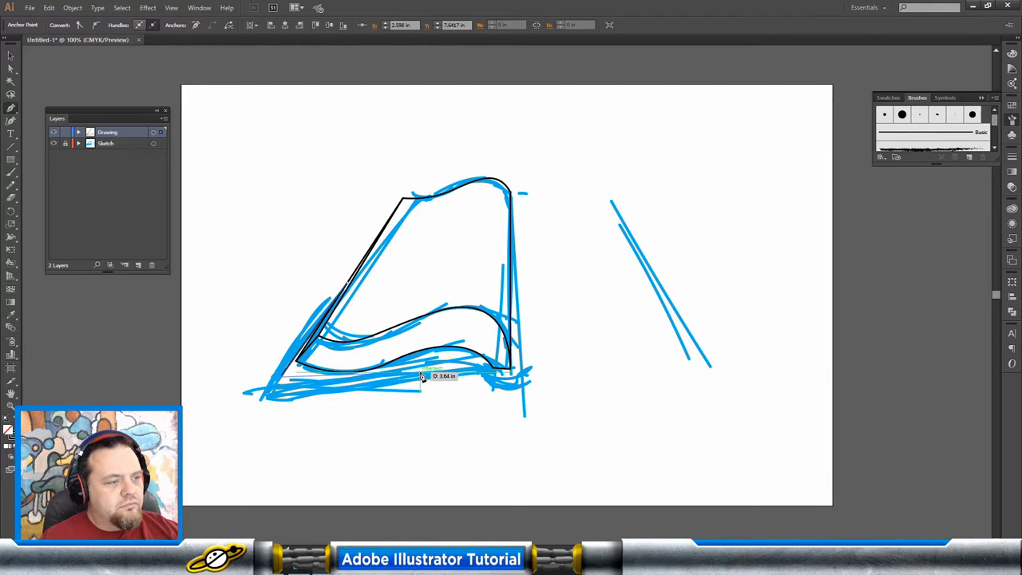
{"action": "left_click", "coordinate": [494, 375]}
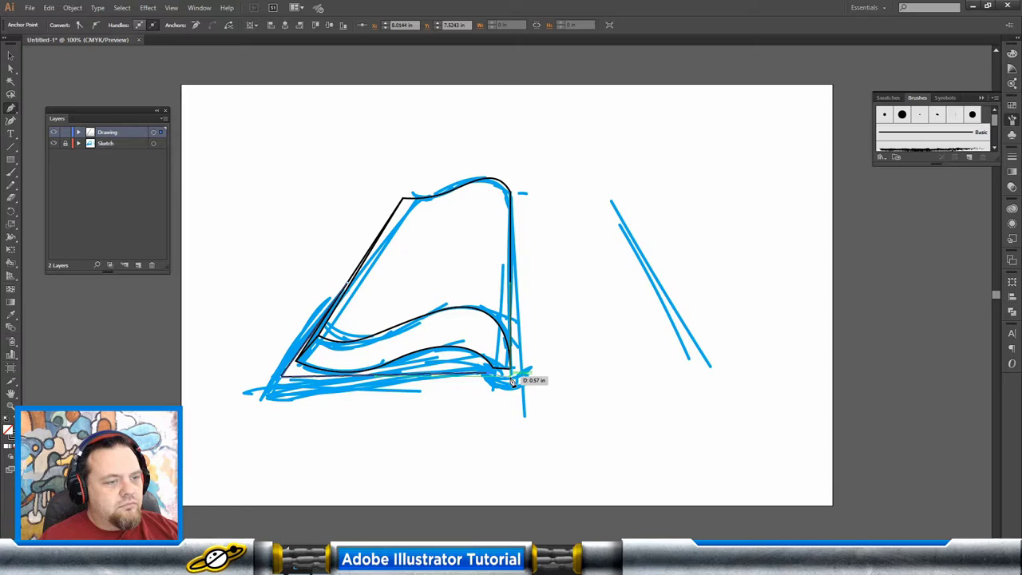
{"action": "left_click_drag", "start_coordinate": [511, 376], "coordinate": [520, 377]}
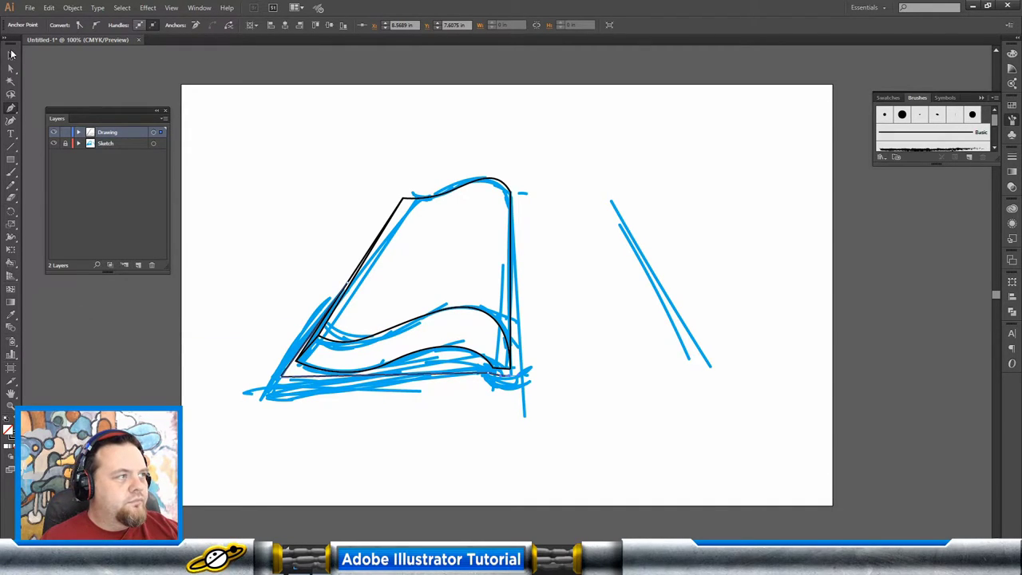
{"action": "left_click", "coordinate": [334, 142]}
{"action": "left_click_drag", "start_coordinate": [285, 142], "coordinate": [503, 335]}
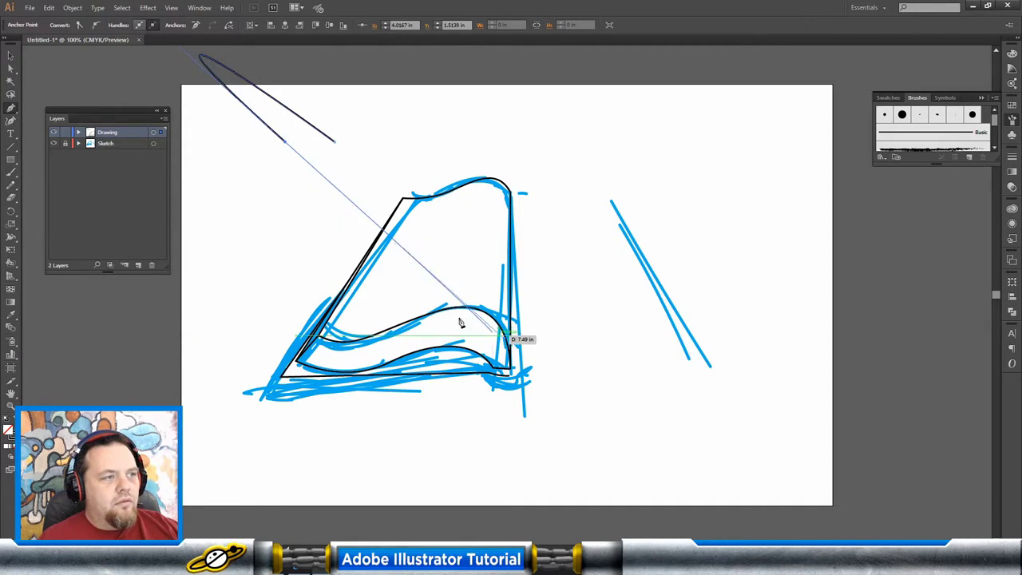
{"action": "key", "text": "ctrl+z"}
{"action": "key", "text": "ctrl+z"}
Hide the Sketch layer and deselect the traced artwork.
{"action": "left_click", "coordinate": [9, 58]}
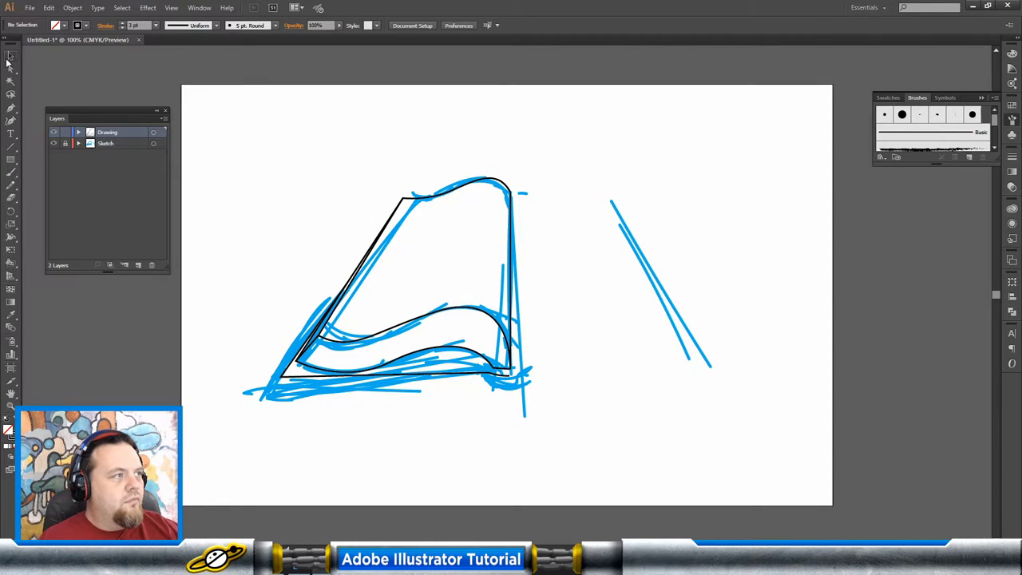
{"action": "left_click_drag", "start_coordinate": [290, 137], "coordinate": [573, 400]}
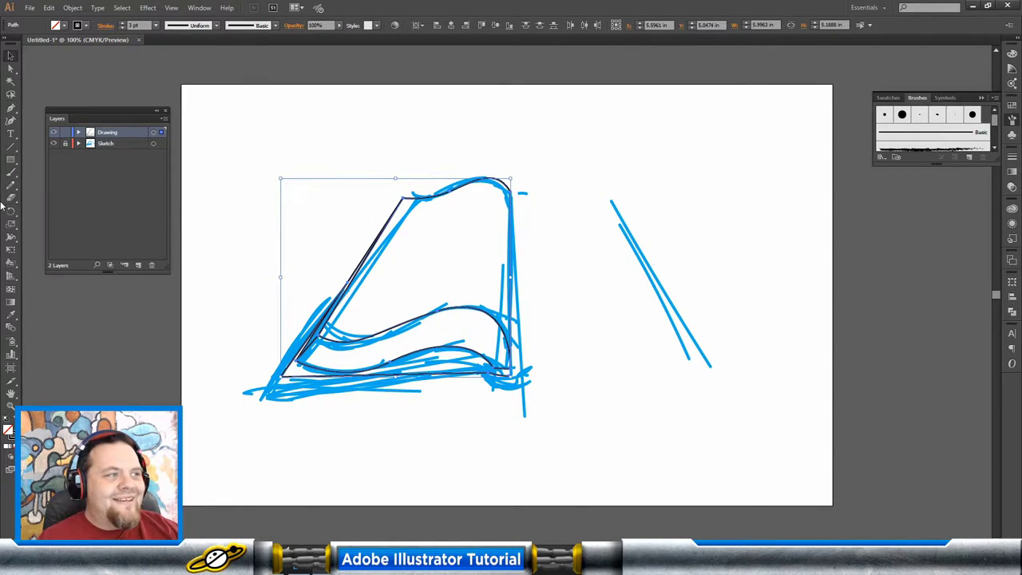
{"action": "left_click", "coordinate": [53, 144]}
{"action": "left_click", "coordinate": [272, 186]}
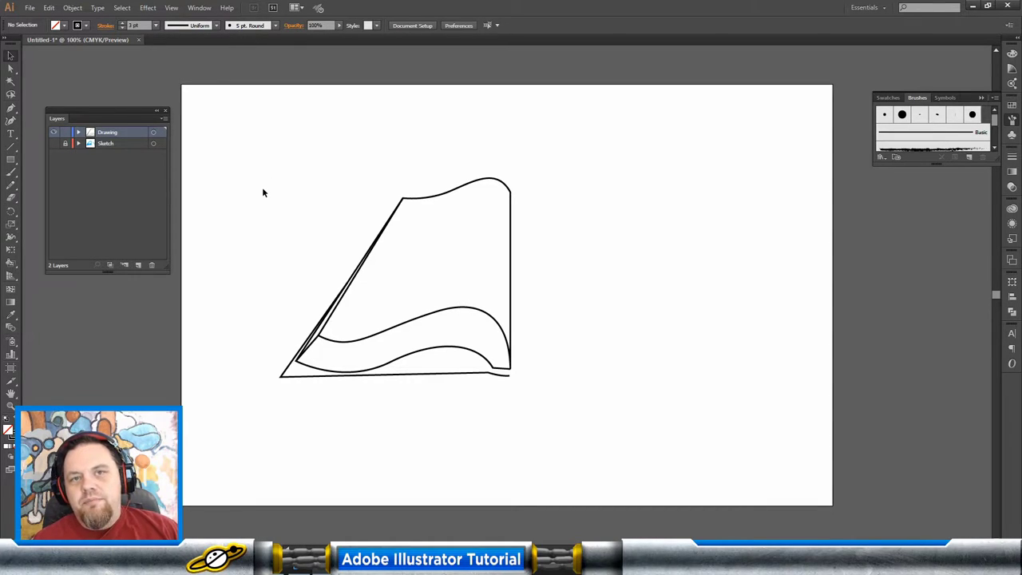
Group all the traced paths of the book's left half and leave the group selected.
{"action": "mouse_move", "coordinate": [302, 157]}
{"action": "left_mouse_down"}
{"action": "mouse_move", "coordinate": [497, 377]}
{"action": "mouse_move", "coordinate": [540, 399]}
{"action": "left_mouse_up"}
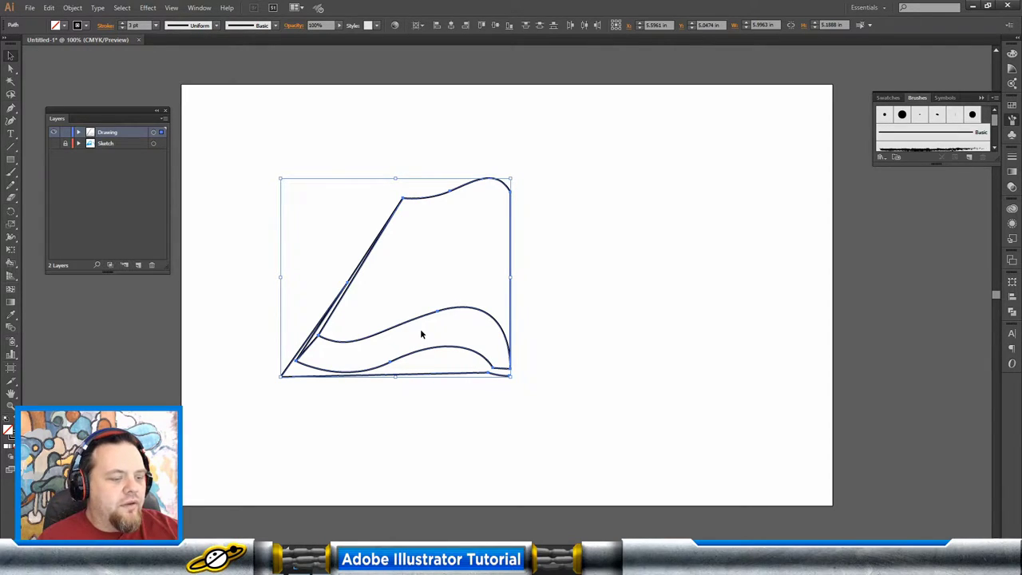
{"action": "key", "text": "ctrl+g"}
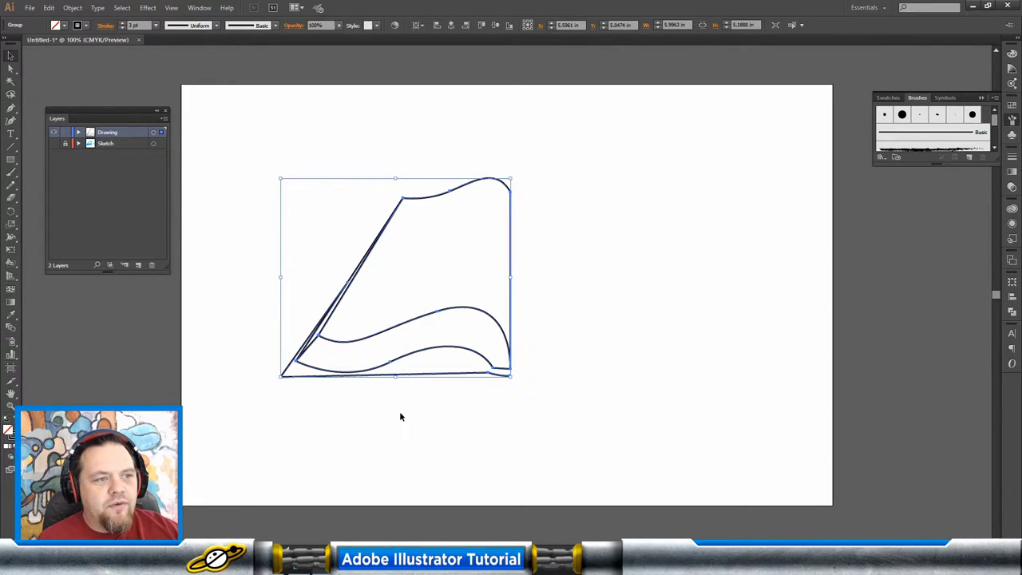
{"action": "left_click", "coordinate": [401, 414]}
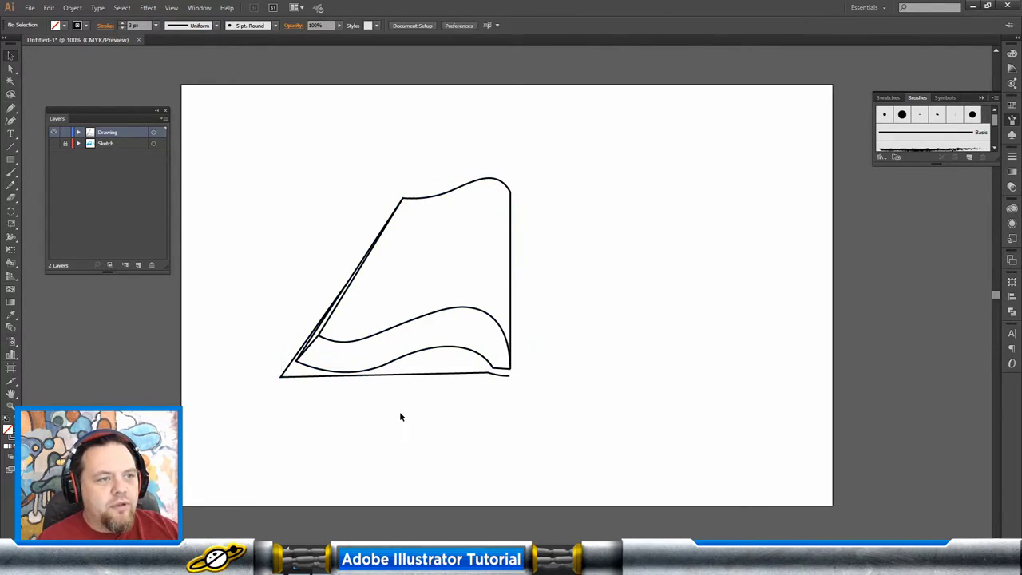
{"action": "left_click", "coordinate": [407, 361]}
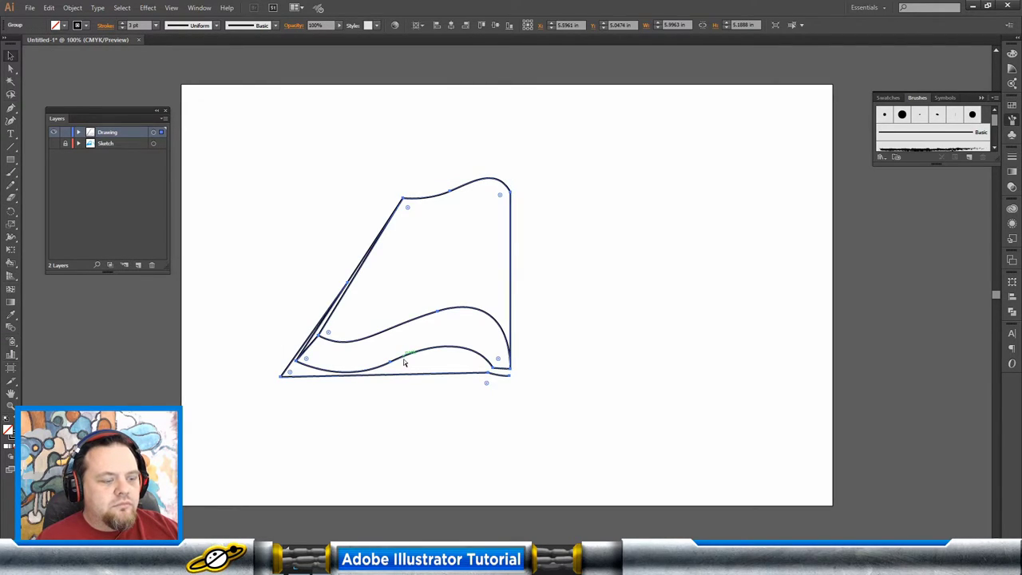
{"action": "left_click", "coordinate": [412, 411]}
{"action": "key", "text": "ctrl+a"}
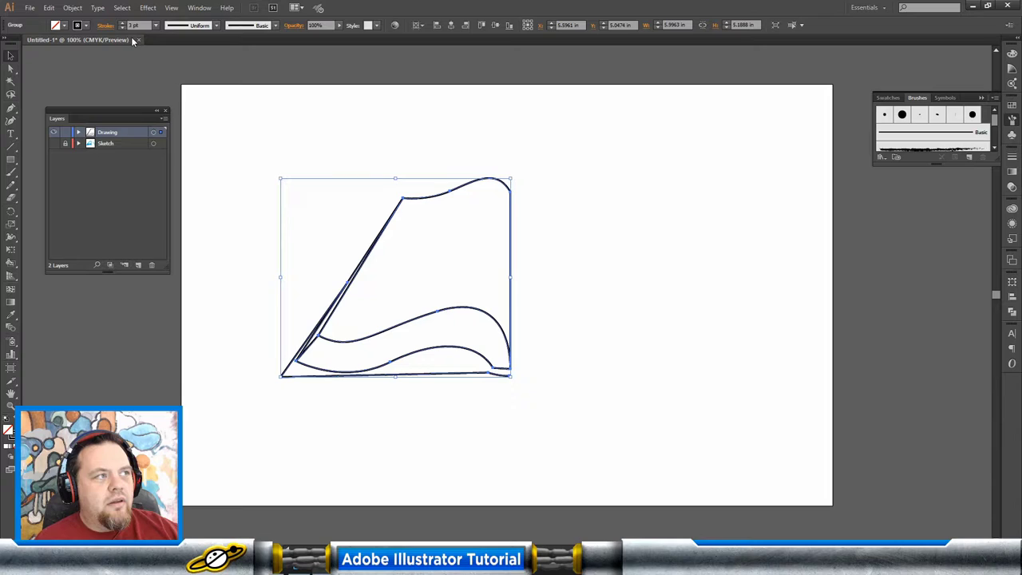
{"action": "left_click", "coordinate": [73, 8]}
{"action": "mouse_move", "coordinate": [88, 14]}
{"action": "left_click", "coordinate": [245, 46]}
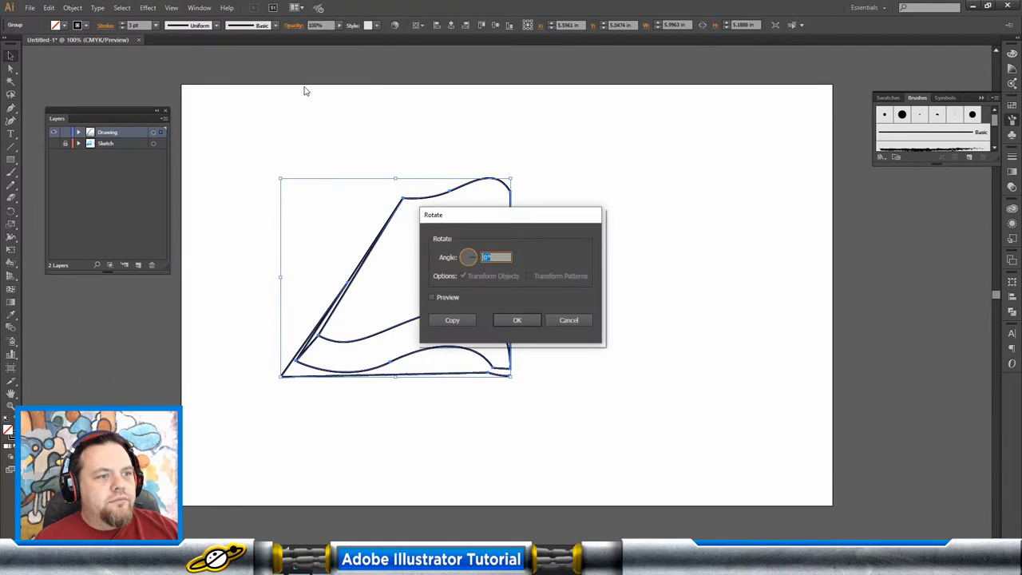
{"action": "left_click", "coordinate": [569, 319]}
Reflect a copy of the left half across the vertical axis and align it against the spine as the right half.
{"action": "left_click", "coordinate": [73, 7]}
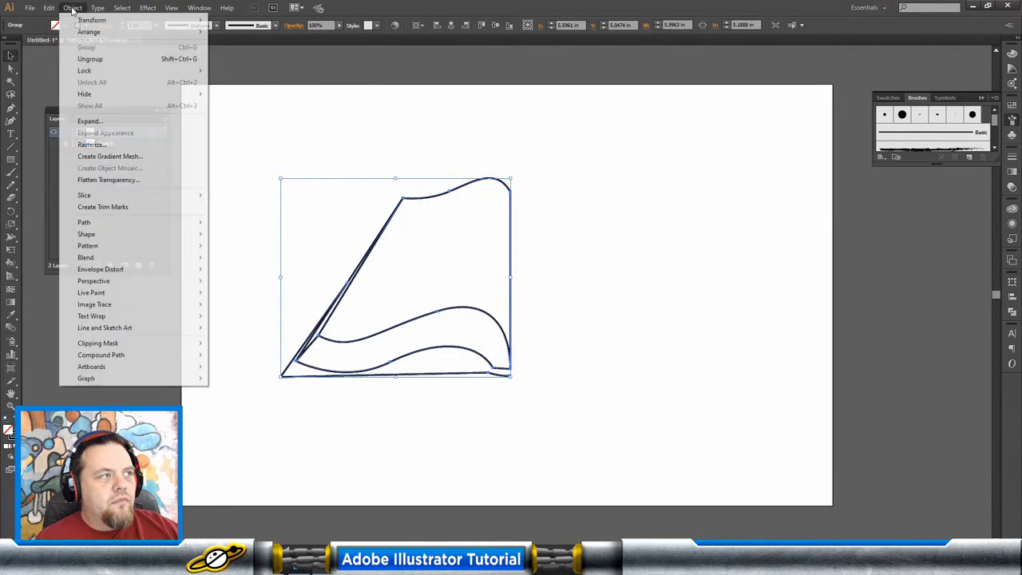
{"action": "mouse_move", "coordinate": [92, 20]}
{"action": "left_click", "coordinate": [245, 59]}
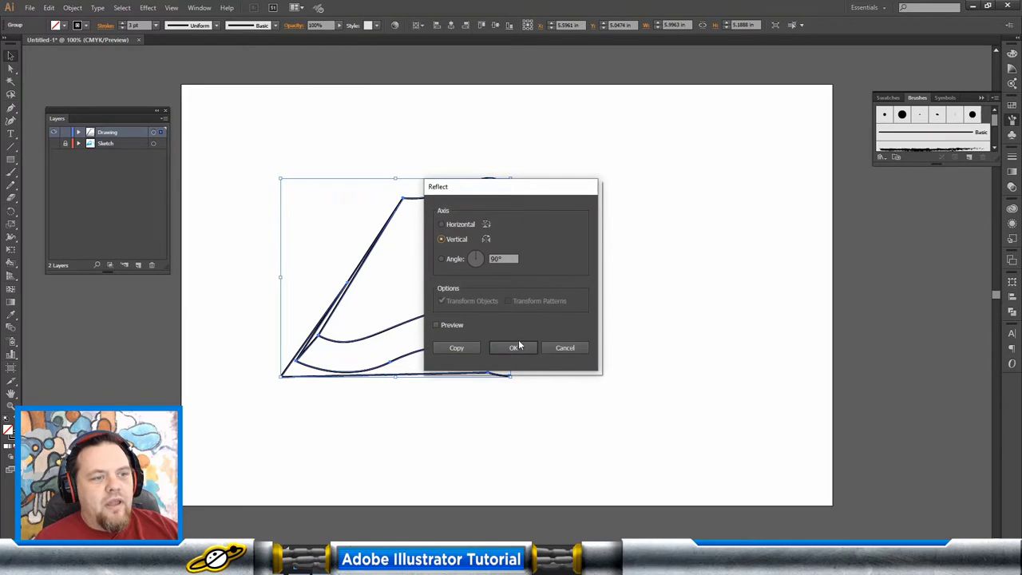
{"action": "left_click", "coordinate": [517, 348]}
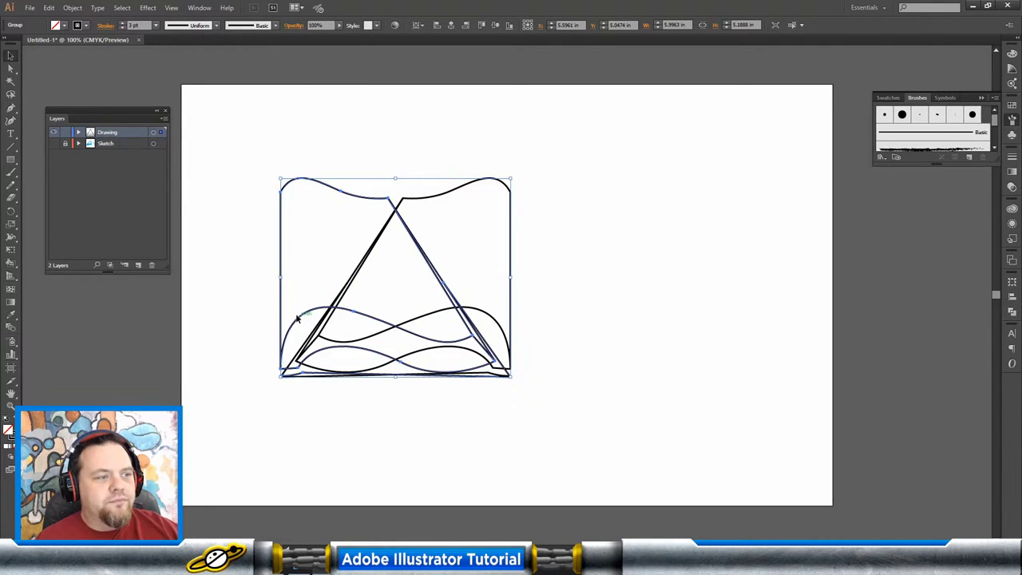
{"action": "left_click_drag", "start_coordinate": [297, 319], "coordinate": [529, 322]}
{"action": "left_click", "coordinate": [543, 163]}
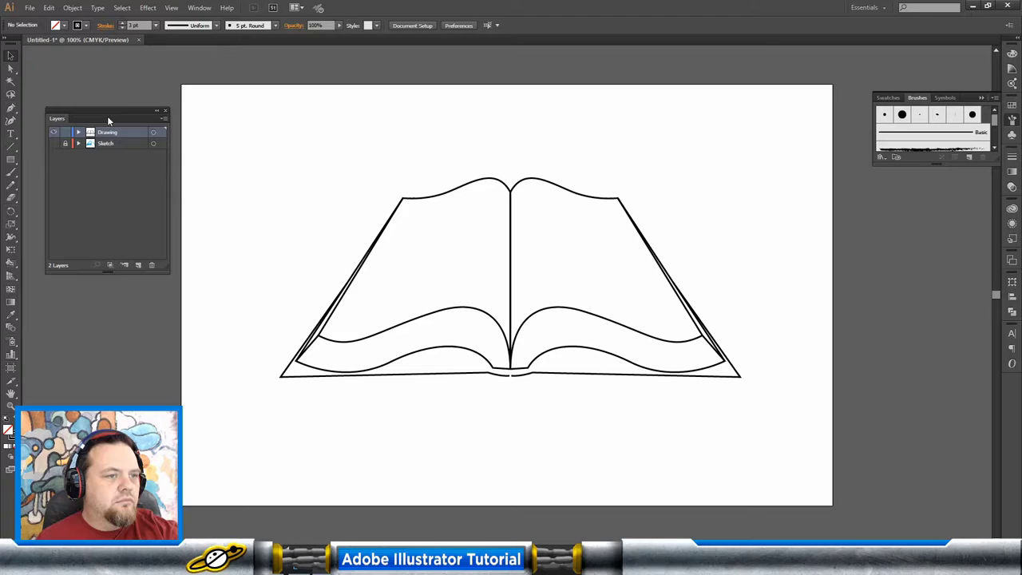
Adjust the inner end anchors of both covers below the spine so the two lower edges meet without a gap.
{"action": "left_click", "coordinate": [10, 69]}
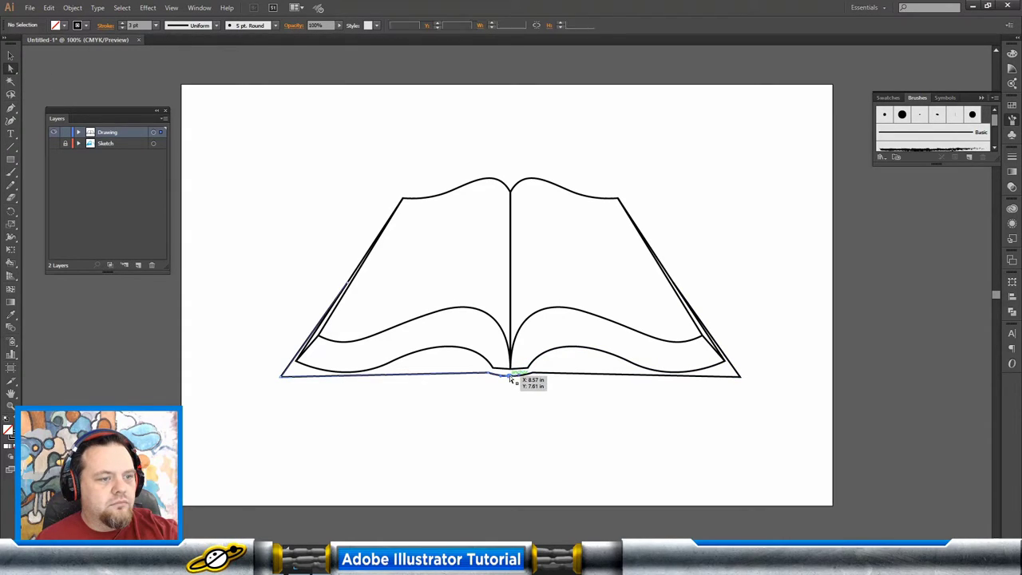
{"action": "left_click", "coordinate": [511, 378]}
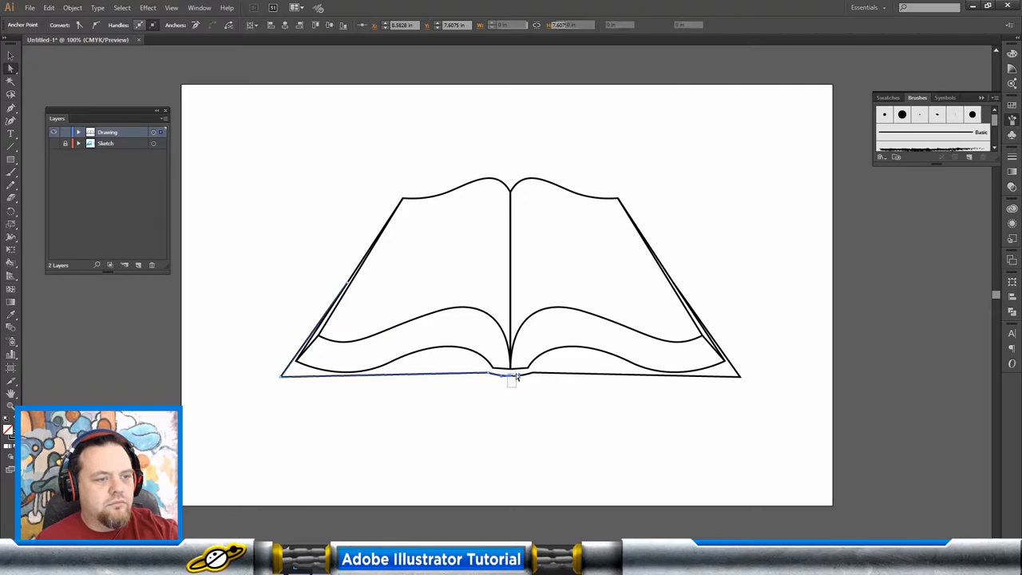
{"action": "left_click", "coordinate": [516, 379]}
{"action": "left_click", "coordinate": [525, 405]}
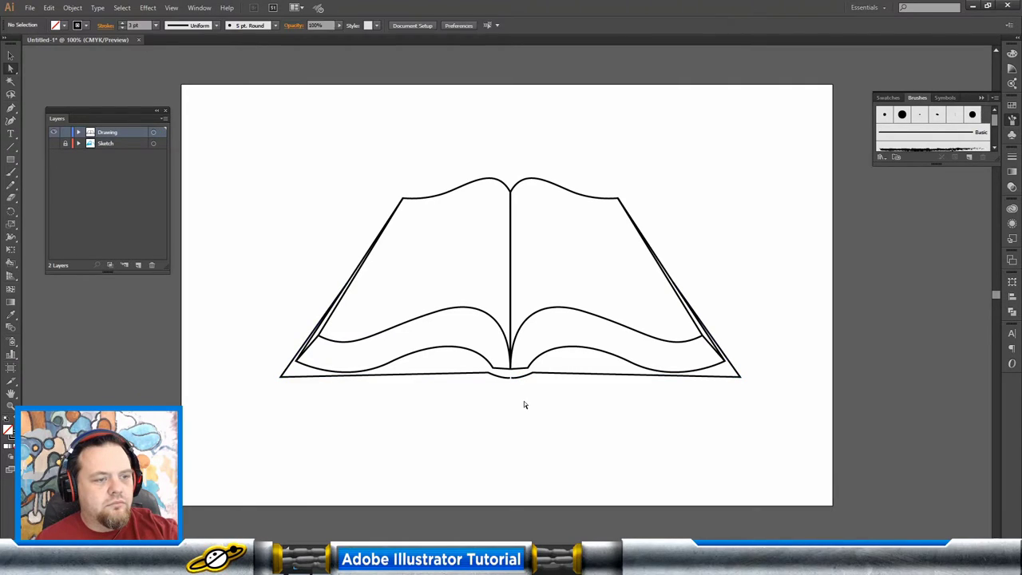
{"action": "left_click", "coordinate": [512, 379]}
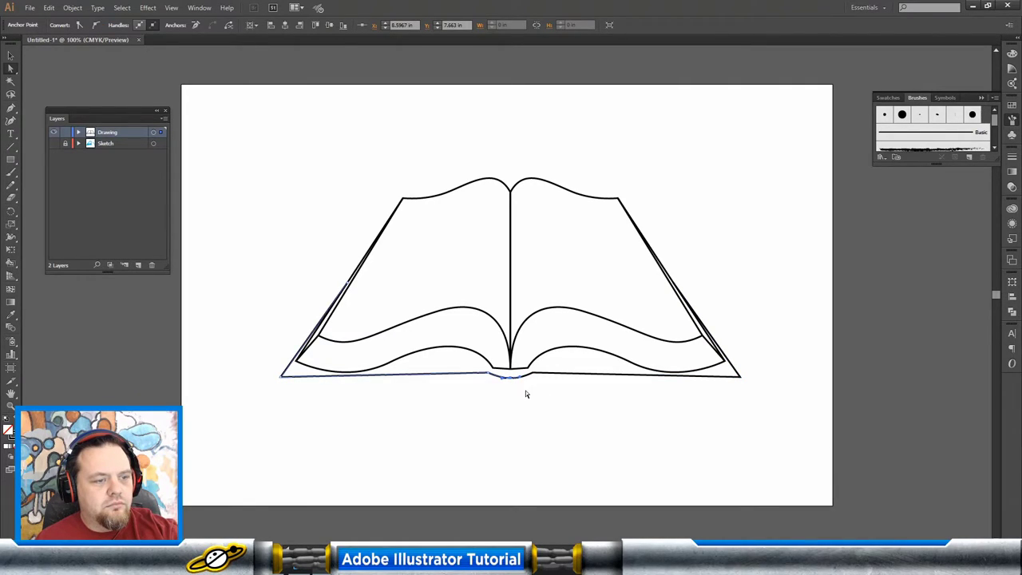
{"action": "left_click", "coordinate": [526, 393]}
{"action": "left_click", "coordinate": [512, 379]}
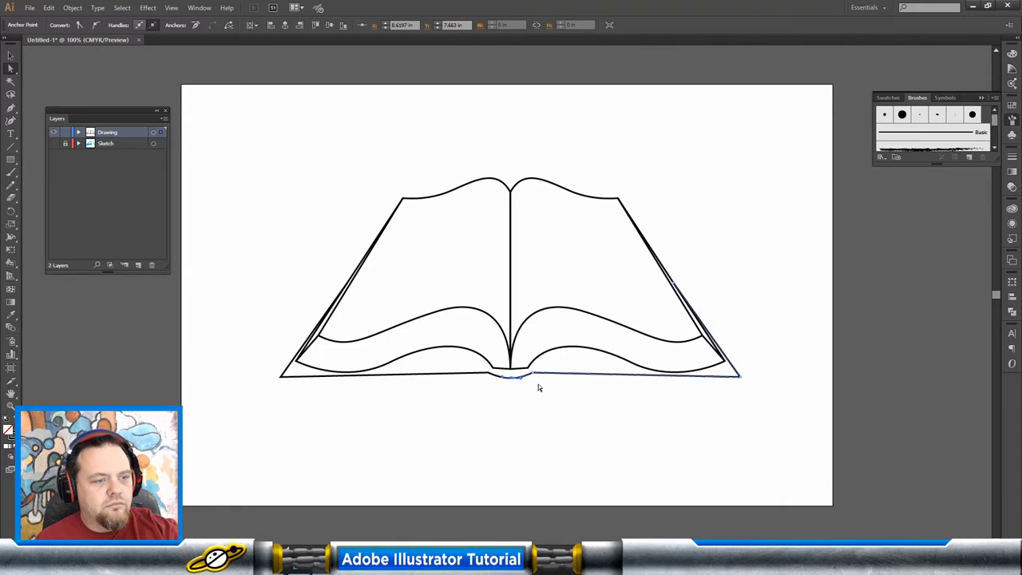
{"action": "left_click", "coordinate": [541, 409]}
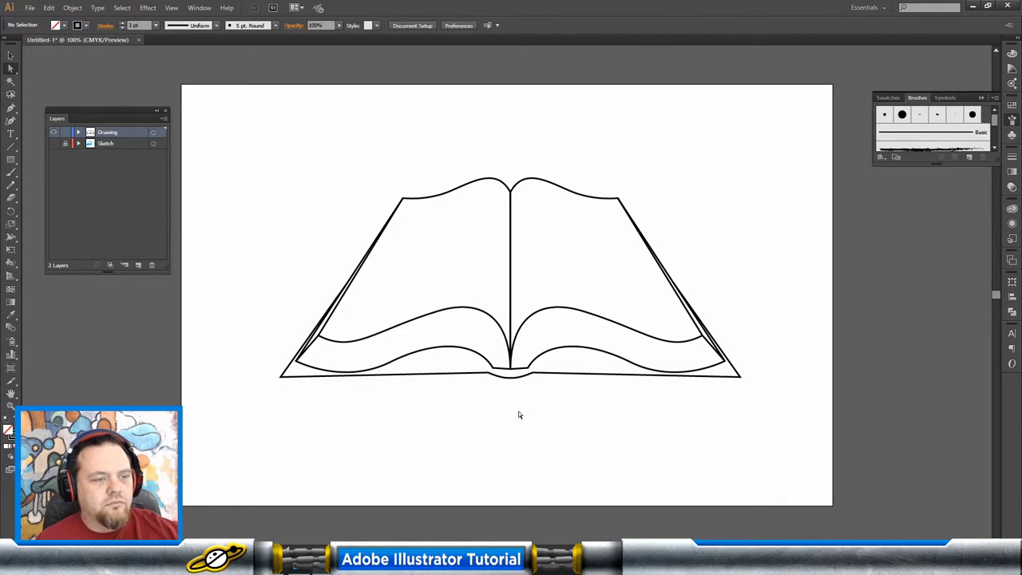
Group the left and right halves of the book together and deselect them.
{"action": "left_click", "coordinate": [10, 56]}
{"action": "left_click_drag", "start_coordinate": [283, 127], "coordinate": [765, 414]}
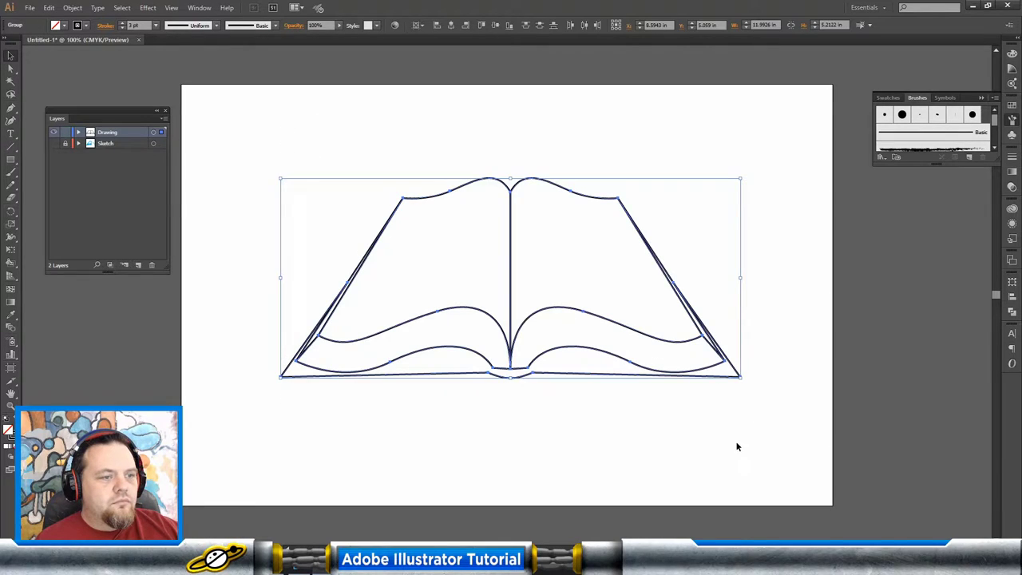
{"action": "key", "text": "ctrl+g"}
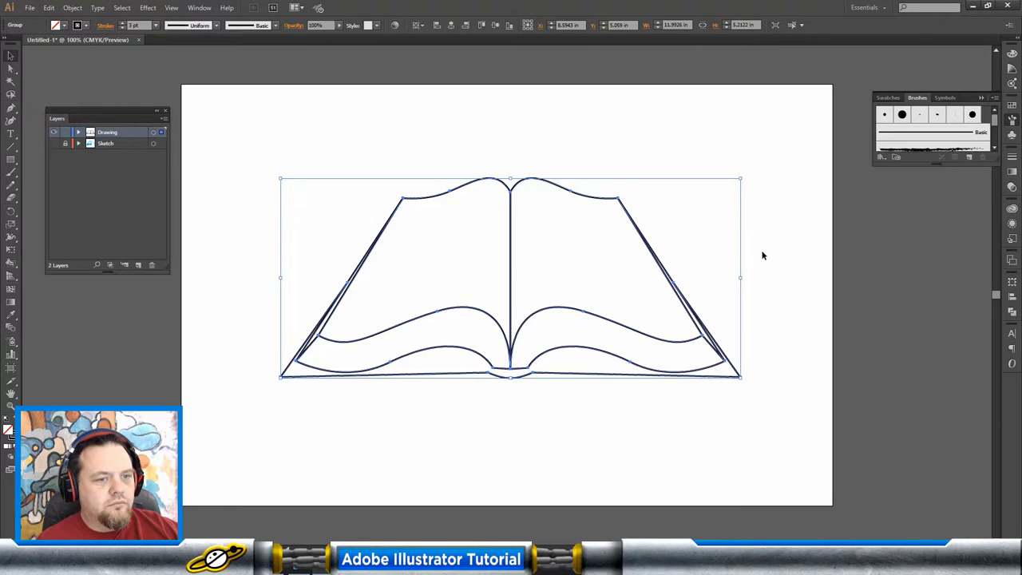
{"action": "left_click", "coordinate": [758, 327]}
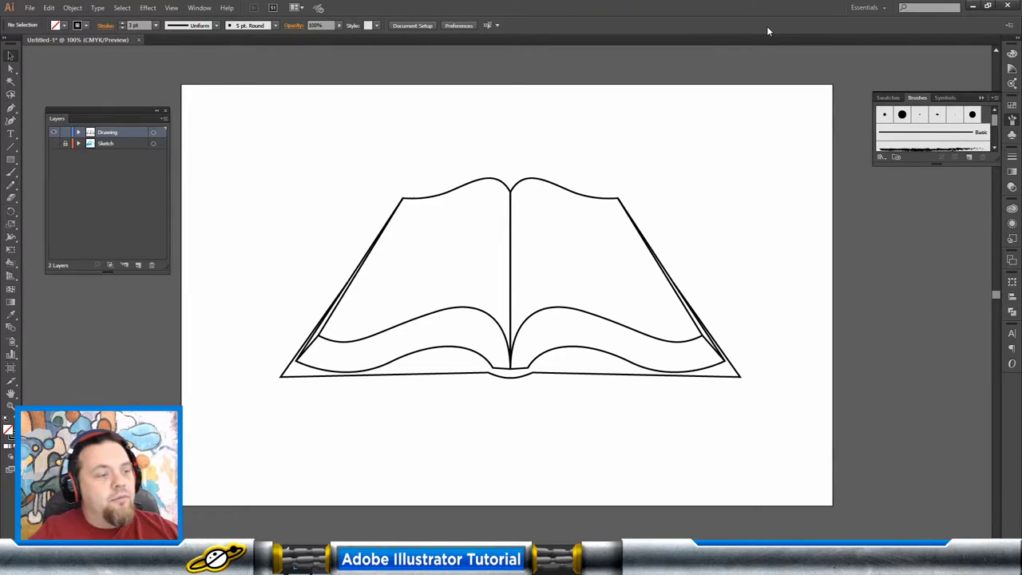
Slightly round the lower outer corners of both covers together, selecting just those two corner anchors.
{"action": "left_click", "coordinate": [11, 107]}
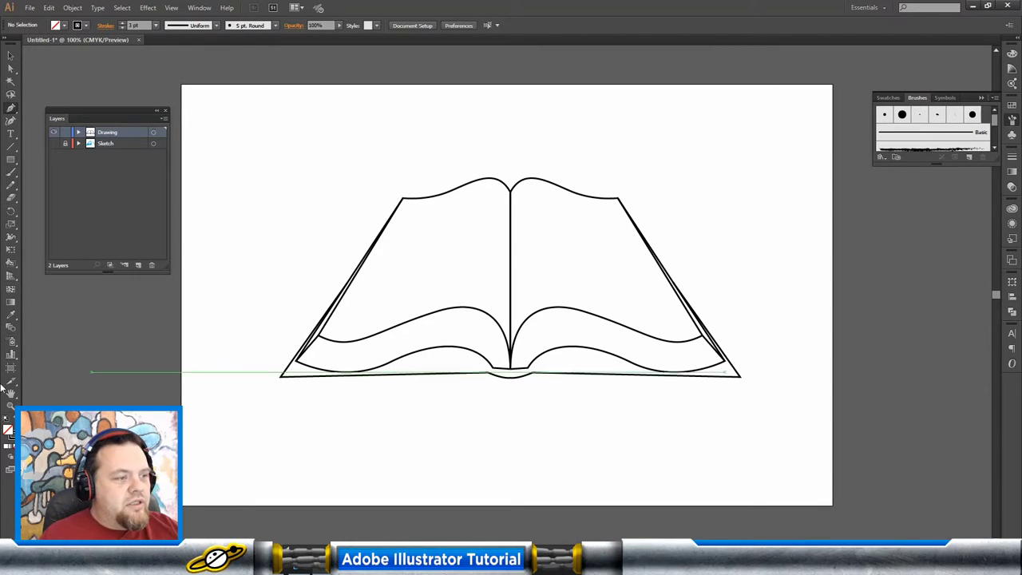
{"action": "left_click", "coordinate": [10, 55]}
{"action": "left_click", "coordinate": [278, 377]}
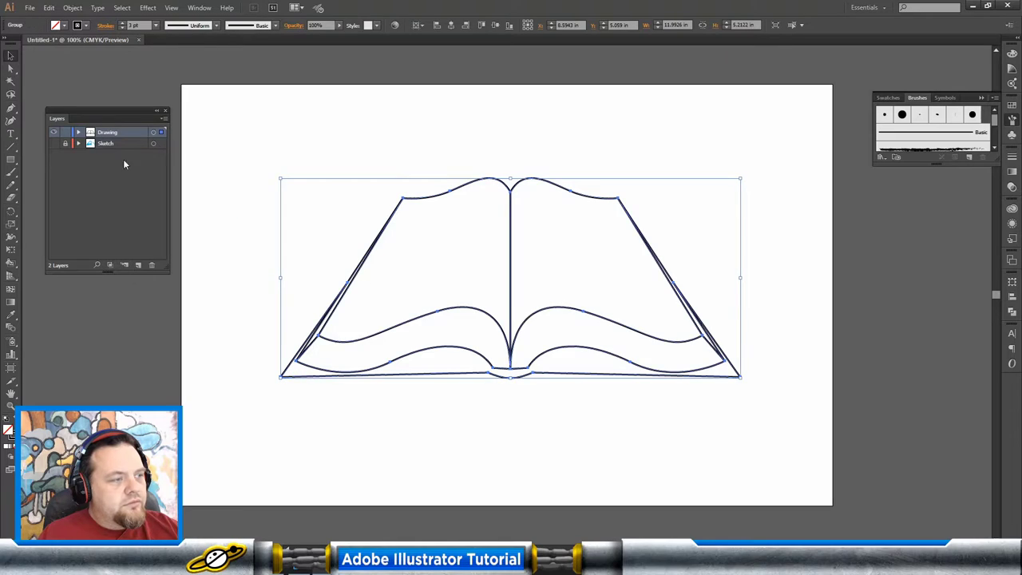
{"action": "left_click", "coordinate": [10, 68]}
{"action": "left_click", "coordinate": [280, 154]}
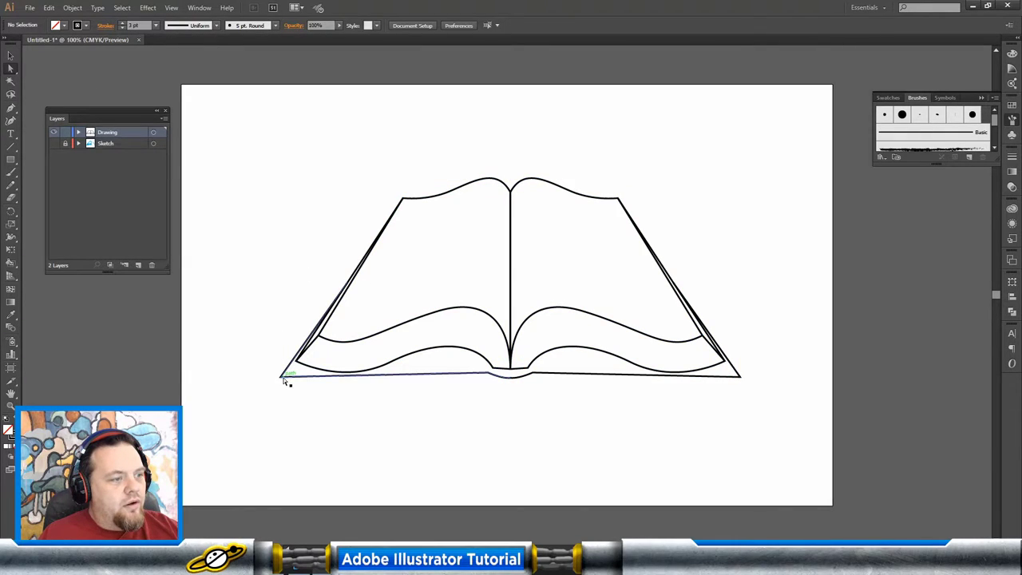
{"action": "left_click", "coordinate": [284, 376]}
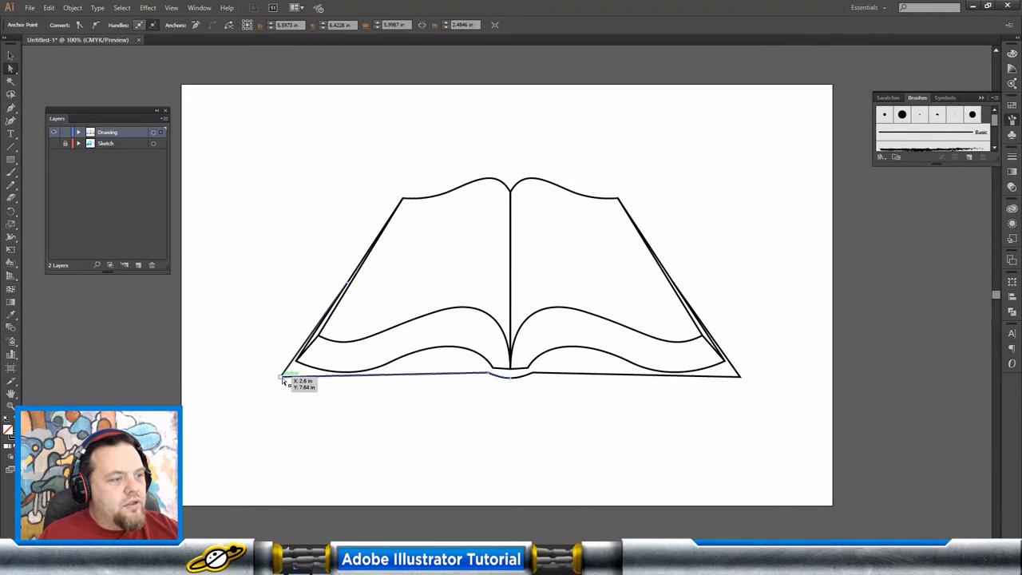
{"action": "left_click", "coordinate": [741, 377], "text": "shift"}
{"action": "left_click_drag", "start_coordinate": [729, 370], "coordinate": [734, 372]}
{"action": "left_click", "coordinate": [775, 347]}
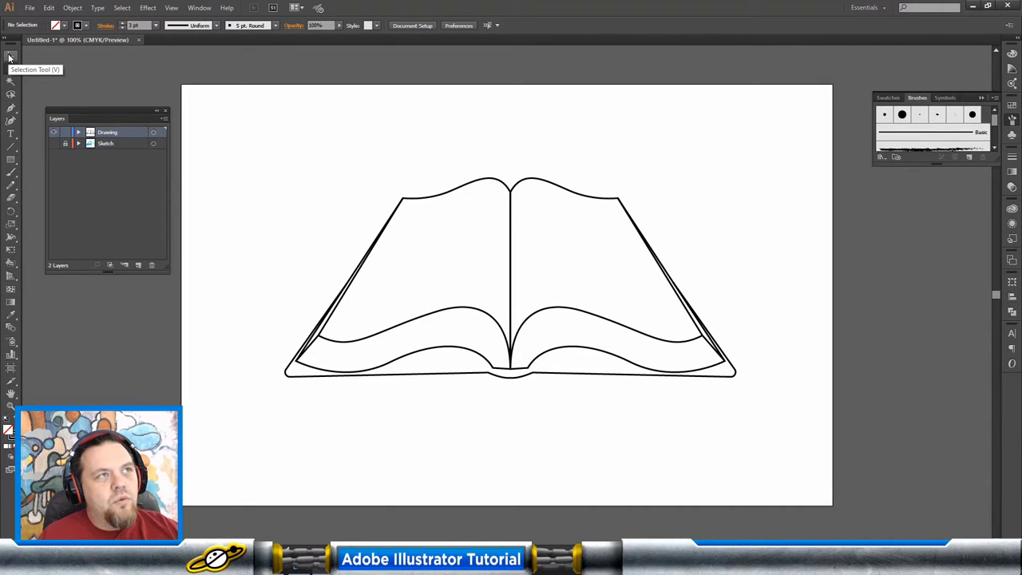
{"action": "left_click", "coordinate": [11, 57]}
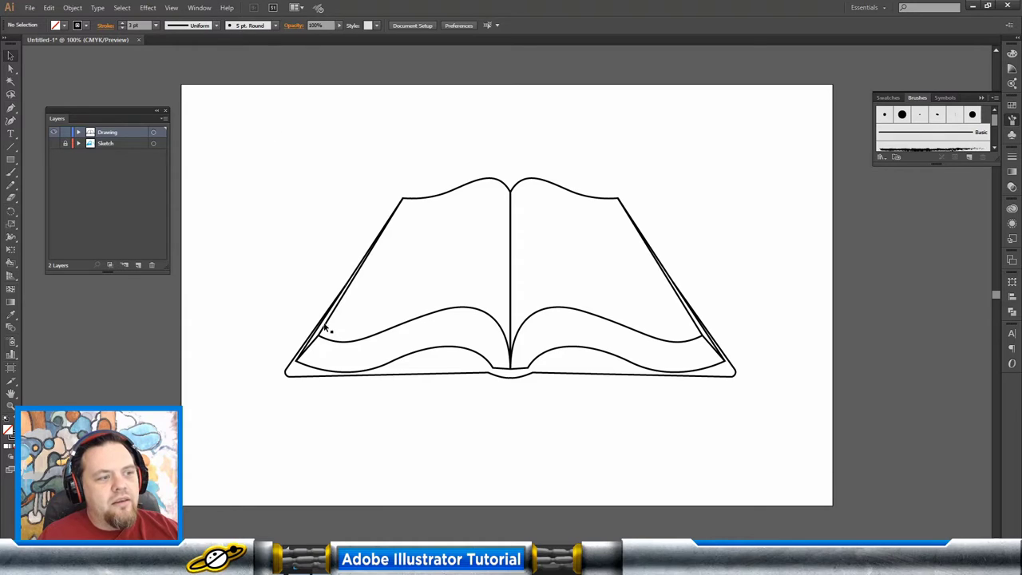
{"action": "left_click", "coordinate": [293, 369]}
{"action": "left_click", "coordinate": [391, 415]}
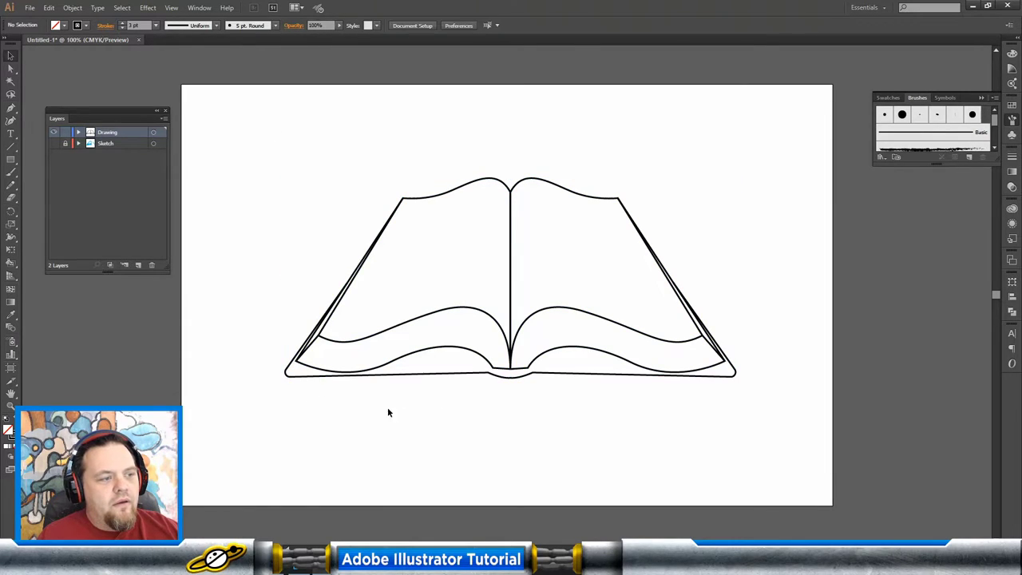
{"action": "left_click", "coordinate": [10, 68]}
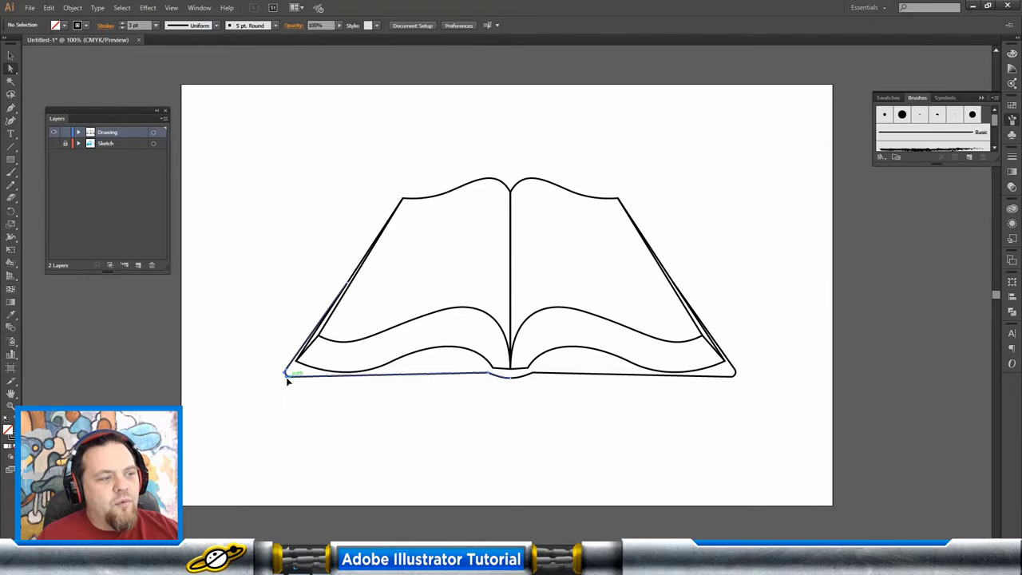
{"action": "left_click", "coordinate": [288, 378]}
{"action": "left_click", "coordinate": [309, 412]}
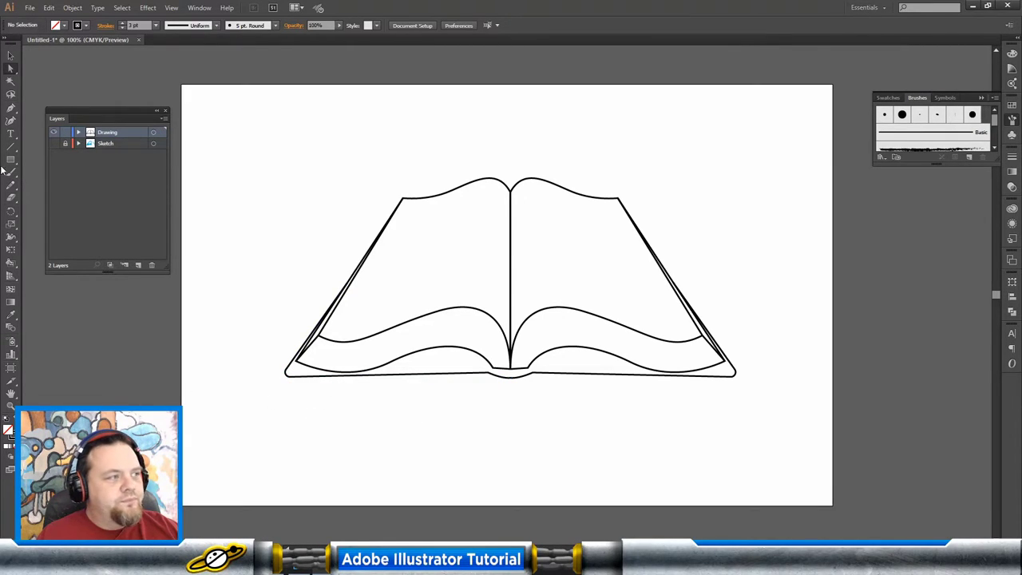
Draw the left cover's thickness line with the Pen tool, from its lower outer corner along the bottom edge to the spine's centre.
{"action": "left_click", "coordinate": [10, 108]}
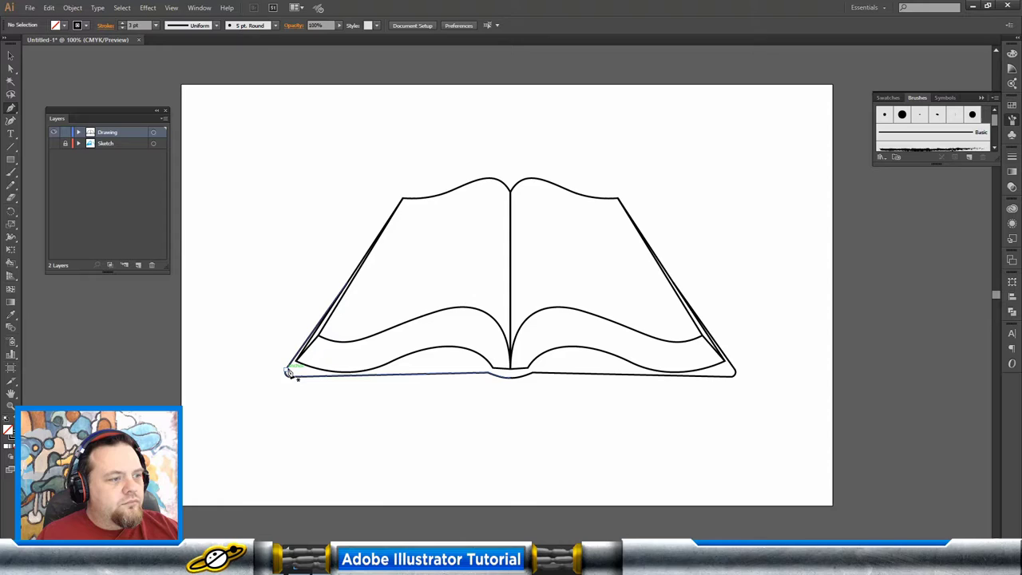
{"action": "left_click_drag", "start_coordinate": [292, 365], "coordinate": [302, 372]}
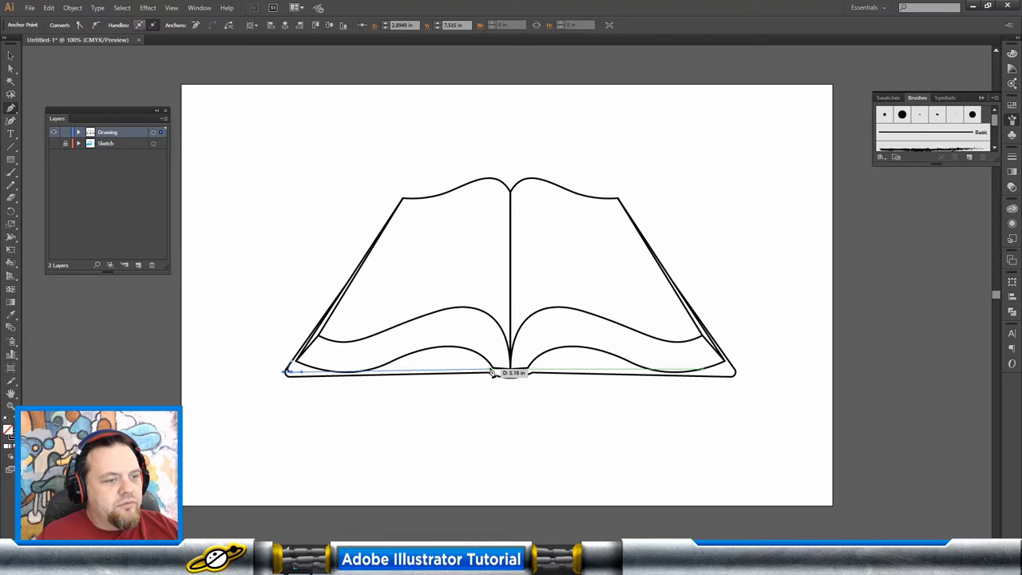
{"action": "left_click_drag", "start_coordinate": [493, 372], "coordinate": [521, 374]}
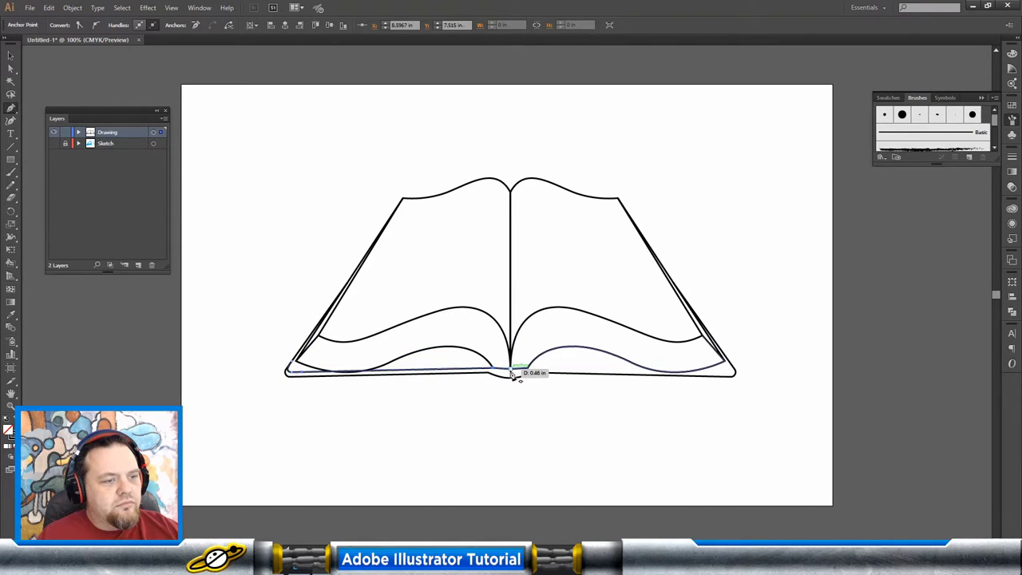
{"action": "left_click", "coordinate": [524, 373]}
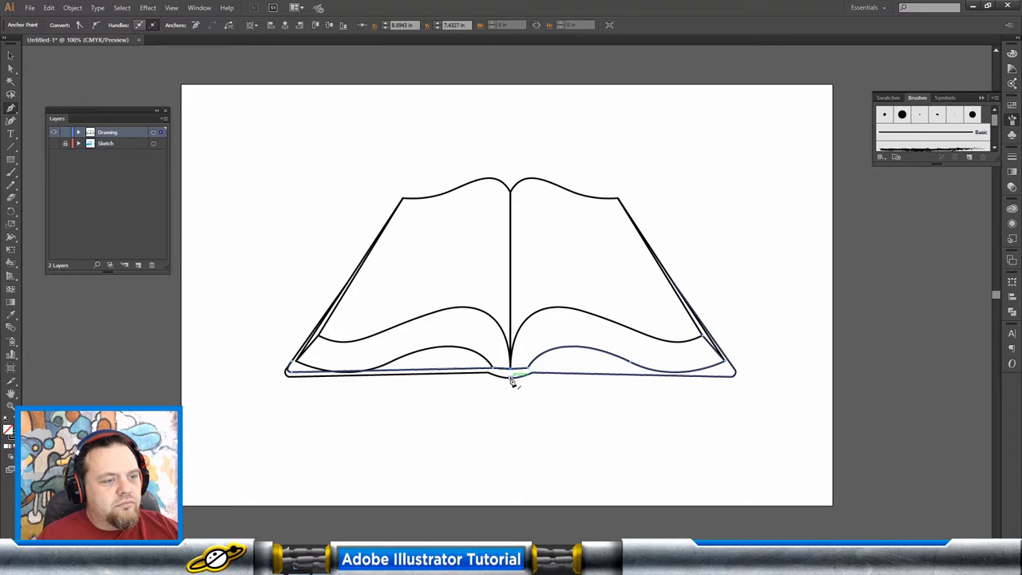
{"action": "key", "text": "ctrl+z"}
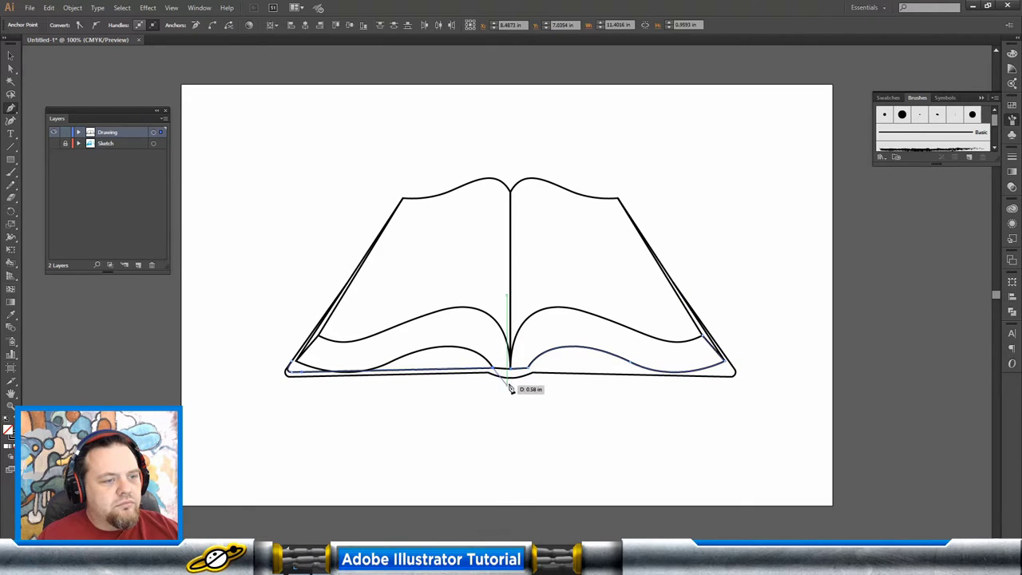
{"action": "left_click_drag", "start_coordinate": [512, 376], "coordinate": [514, 375]}
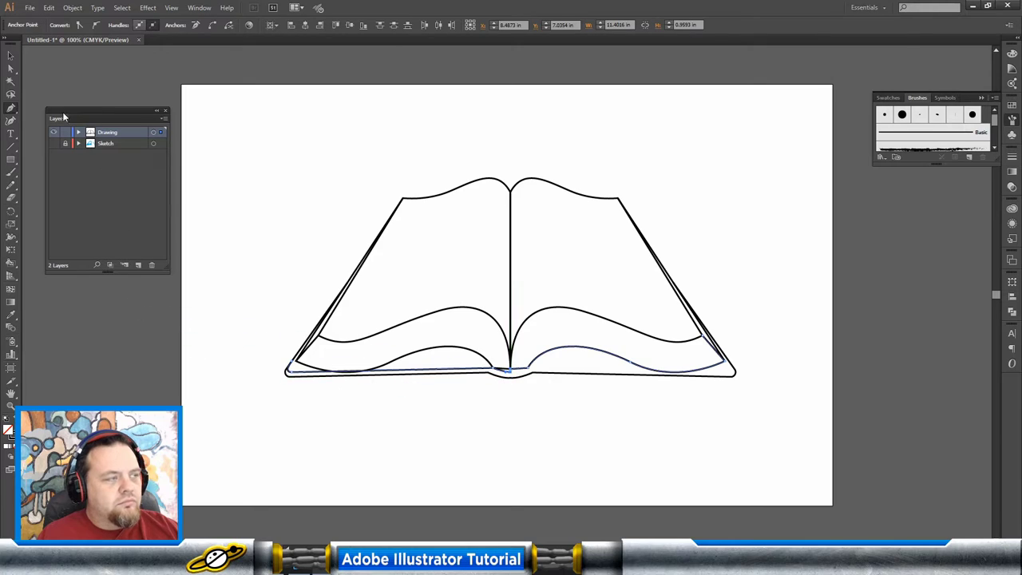
{"action": "left_click", "coordinate": [11, 57]}
{"action": "left_click", "coordinate": [439, 407]}
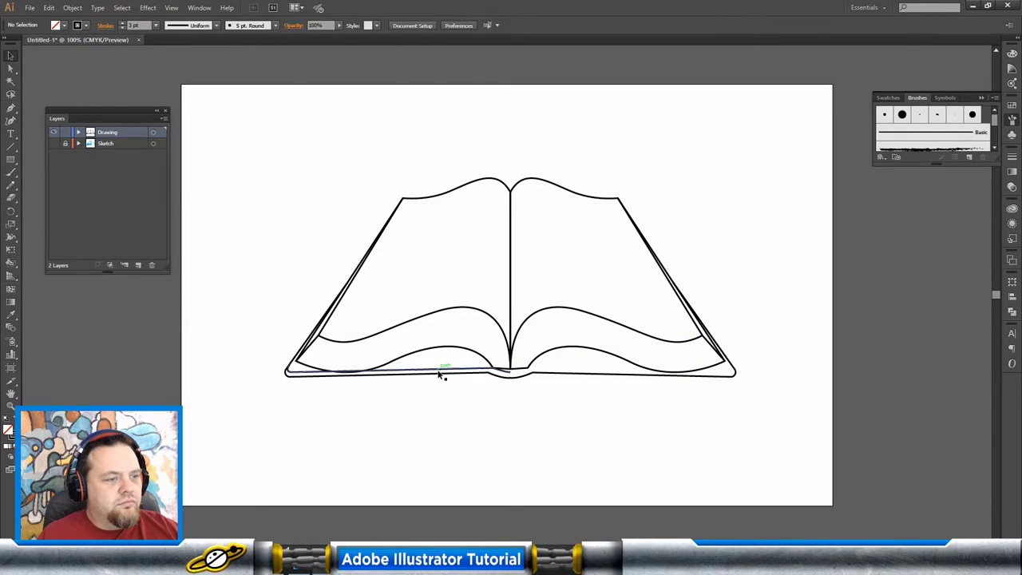
Reflect a copy of the left cover's thickness line and align it on the right cover so both meet at the spine.
{"action": "left_click", "coordinate": [439, 371]}
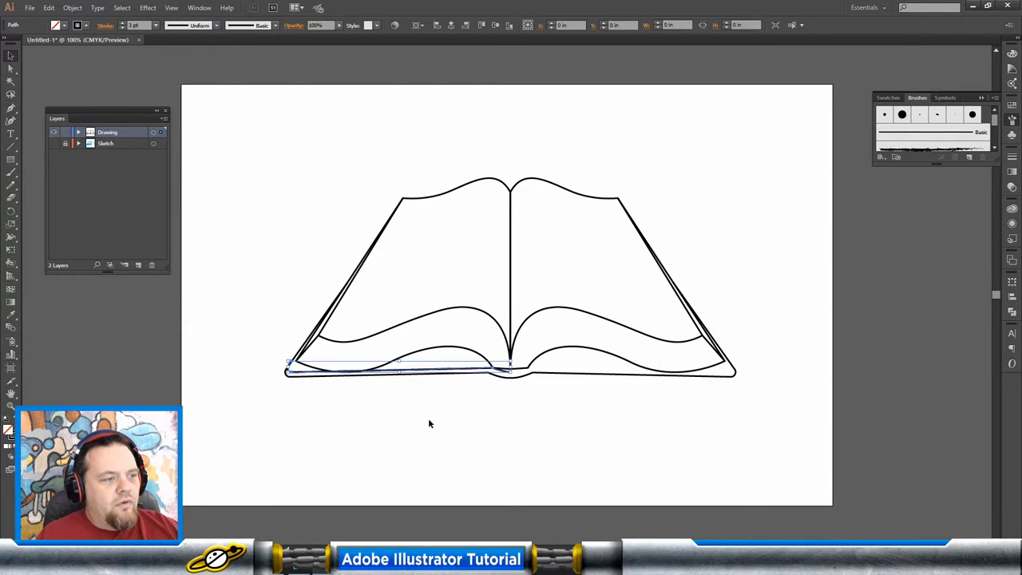
{"action": "left_click", "coordinate": [72, 7]}
{"action": "mouse_move", "coordinate": [87, 20]}
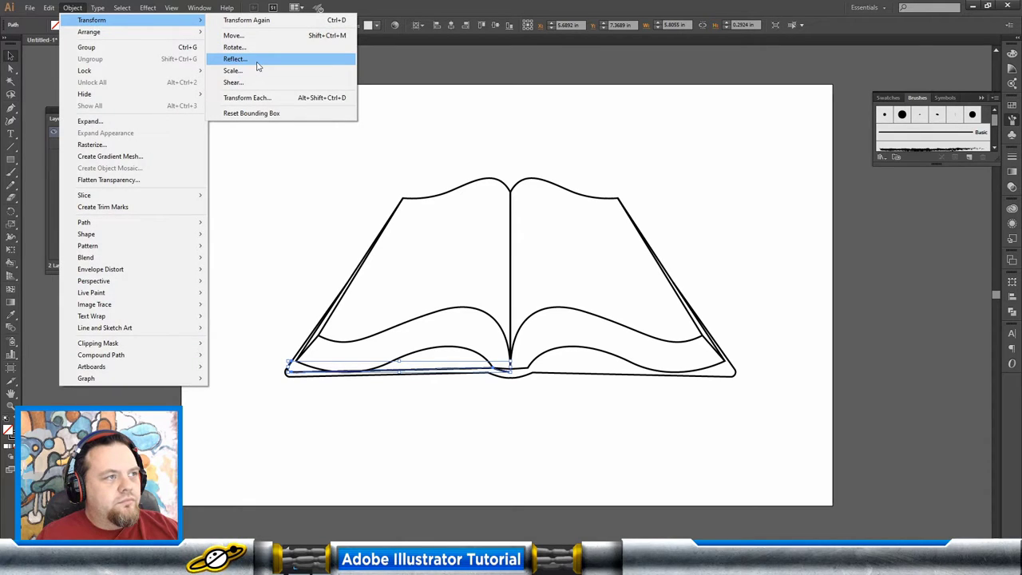
{"action": "left_click", "coordinate": [257, 62]}
{"action": "left_click", "coordinate": [513, 347]}
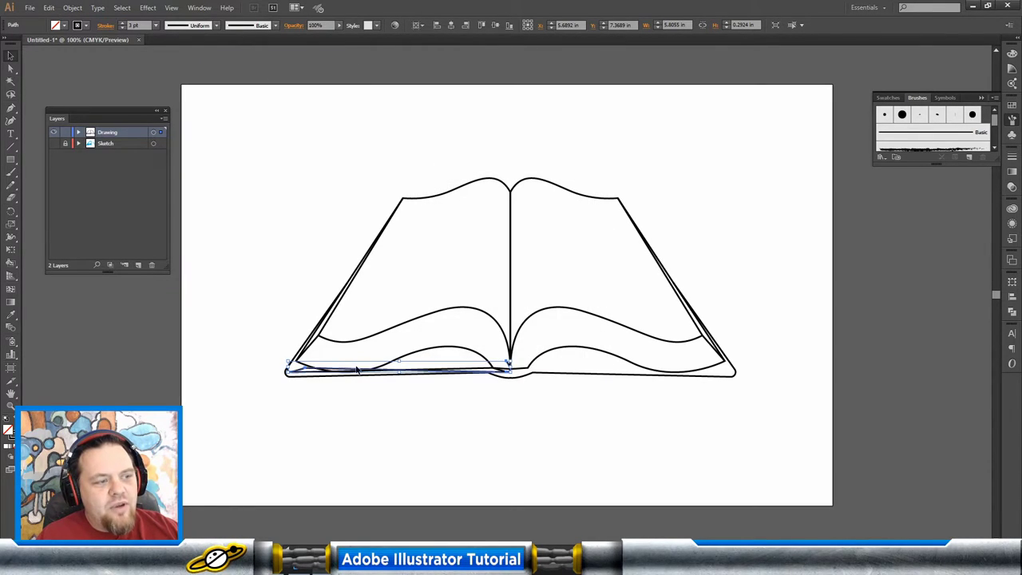
{"action": "left_click_drag", "start_coordinate": [417, 373], "coordinate": [600, 375]}
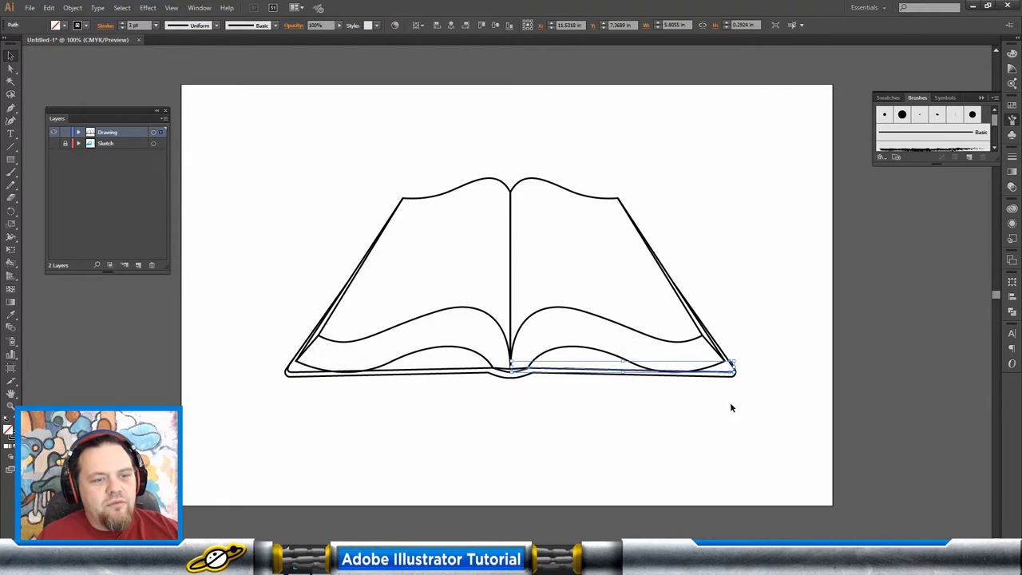
{"action": "key", "text": "Left"}
{"action": "key", "text": "Left"}
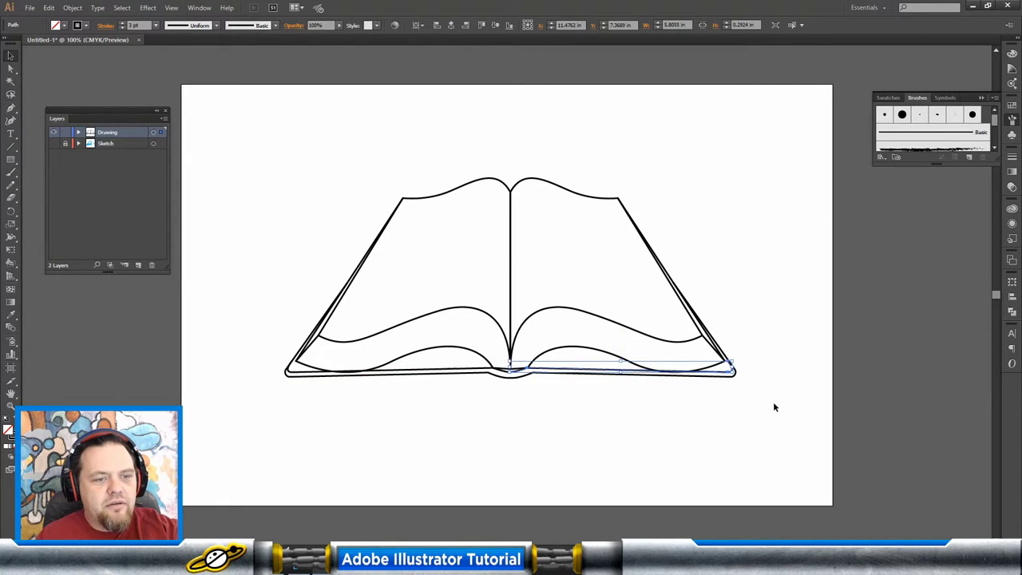
{"action": "left_click", "coordinate": [774, 407]}
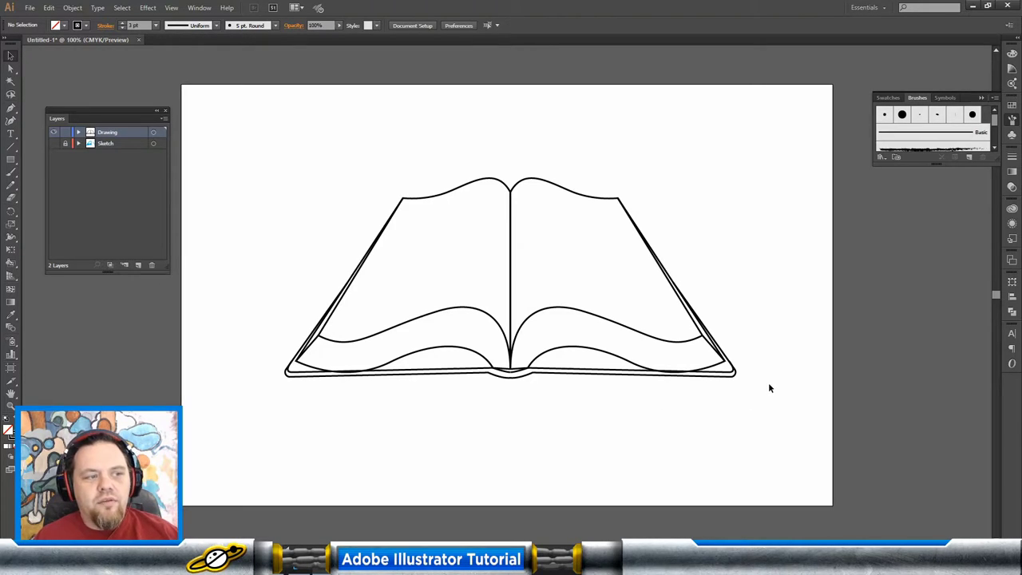
Flatten the lower page curves on both halves by adjusting their middle anchors' handles so they stay above the cover thickness line.
{"action": "left_click", "coordinate": [11, 69]}
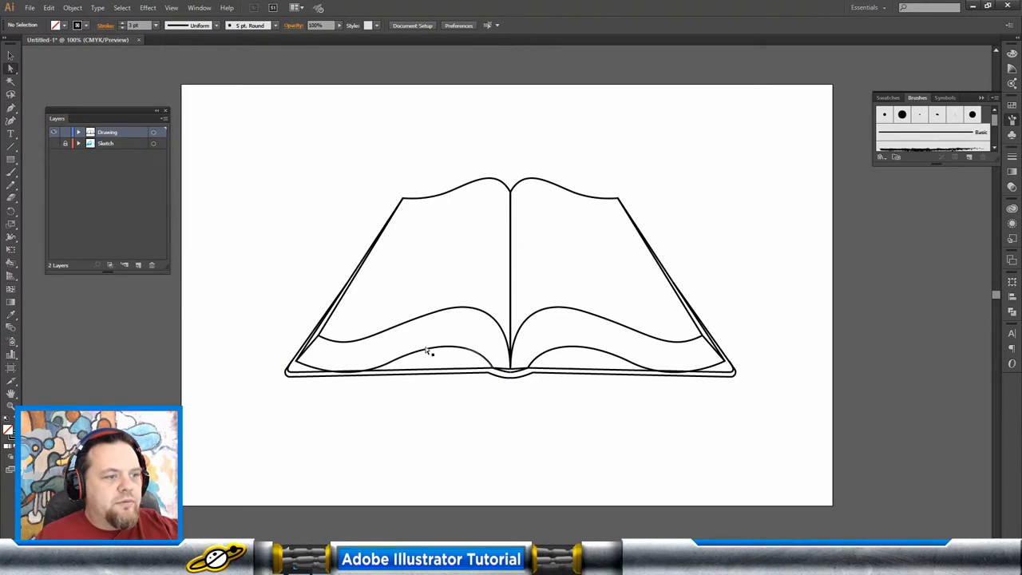
{"action": "left_click", "coordinate": [423, 352]}
{"action": "left_click", "coordinate": [391, 362]}
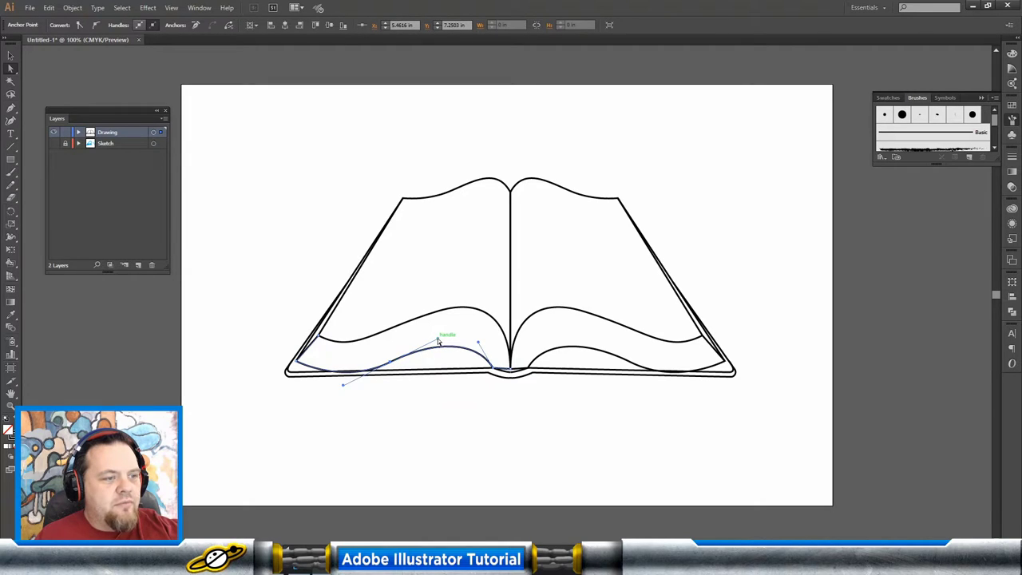
{"action": "left_click_drag", "start_coordinate": [438, 339], "coordinate": [447, 347]}
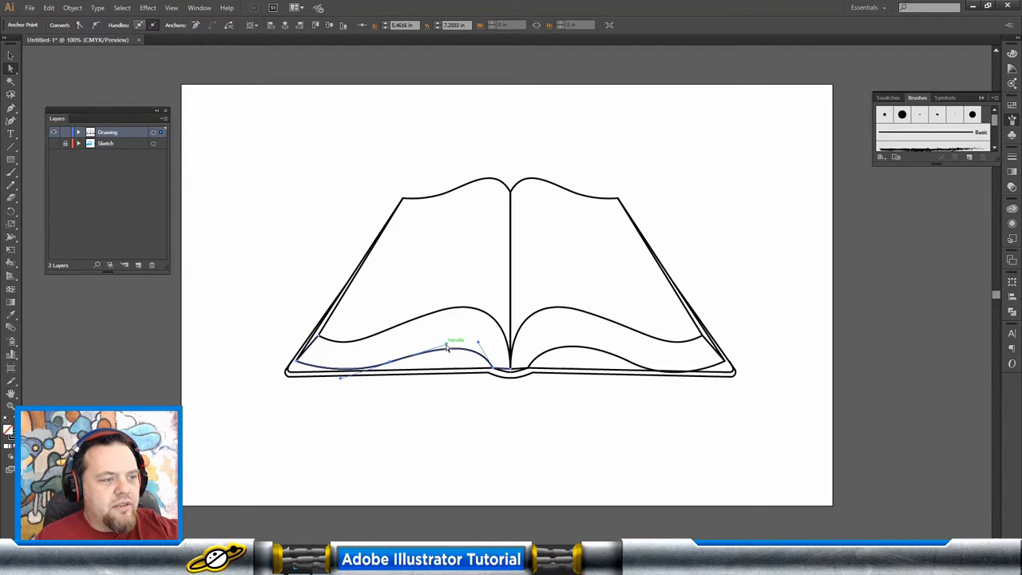
{"action": "left_click", "coordinate": [502, 404]}
{"action": "left_click", "coordinate": [636, 368]}
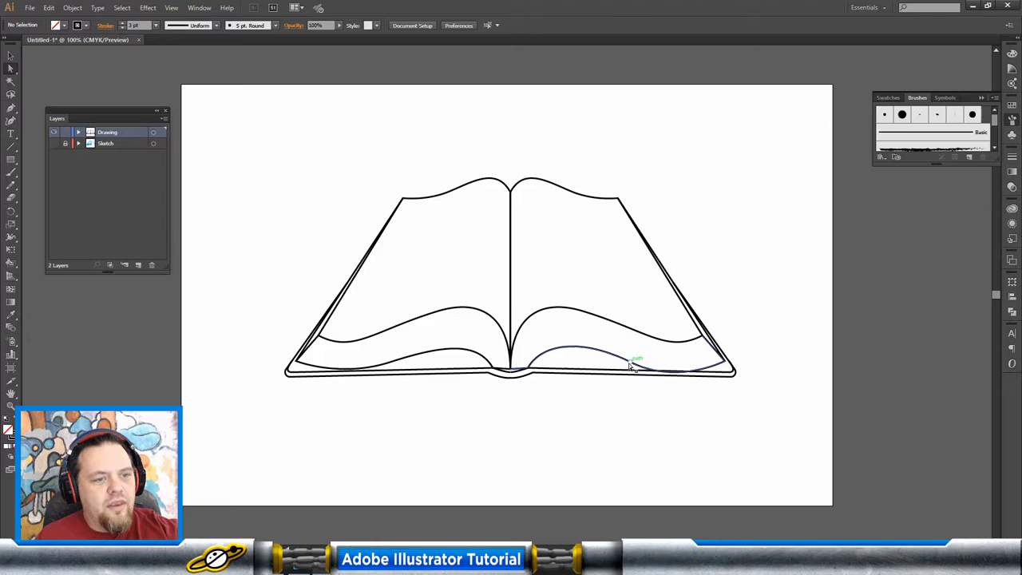
{"action": "left_click_drag", "start_coordinate": [678, 389], "coordinate": [685, 381]}
{"action": "left_click", "coordinate": [526, 491]}
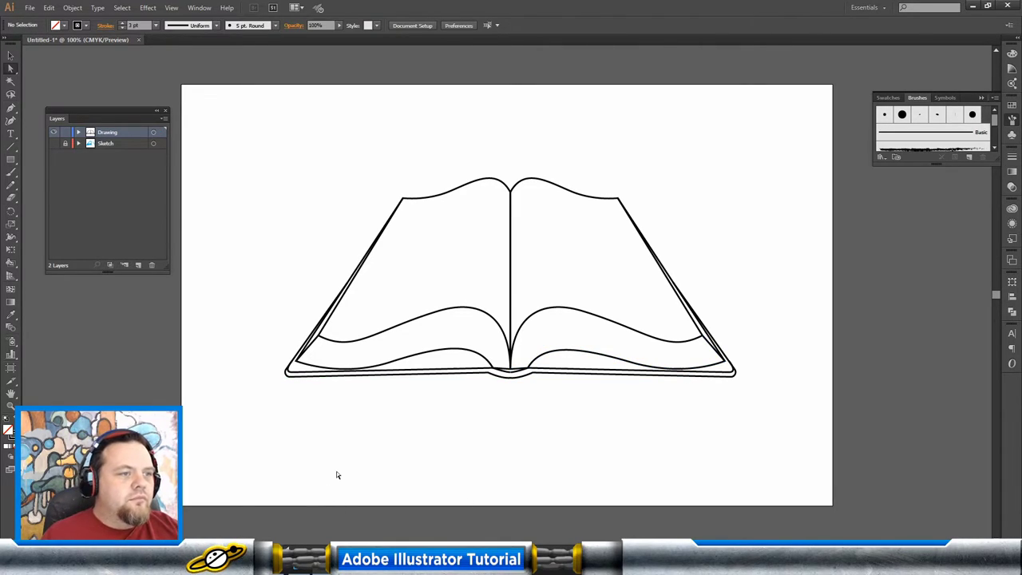
{"action": "mouse_move", "coordinate": [304, 171]}
{"action": "left_mouse_down"}
{"action": "mouse_move", "coordinate": [725, 438]}
{"action": "mouse_move", "coordinate": [722, 447]}
{"action": "left_mouse_up"}
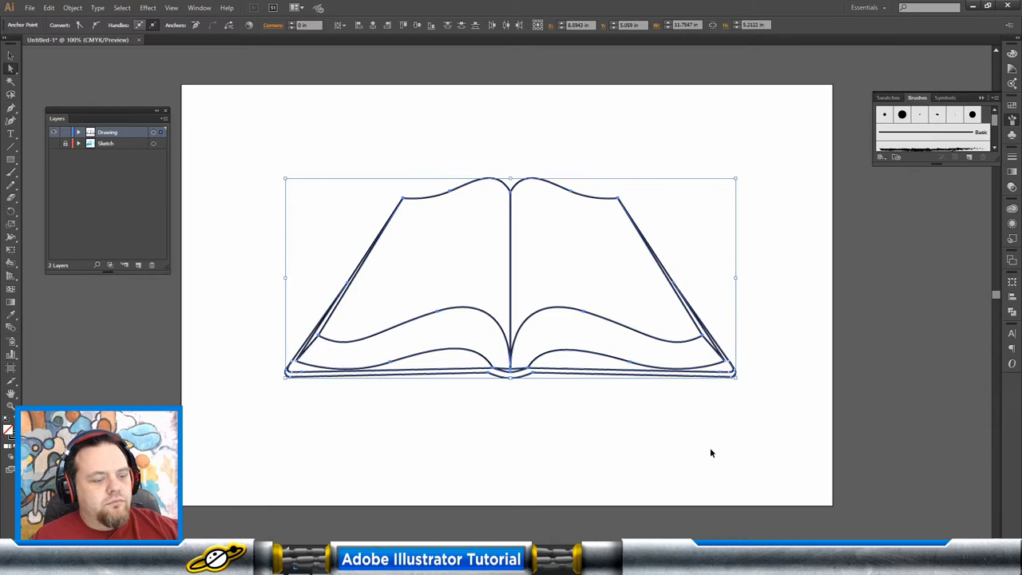
{"action": "left_click", "coordinate": [732, 480]}
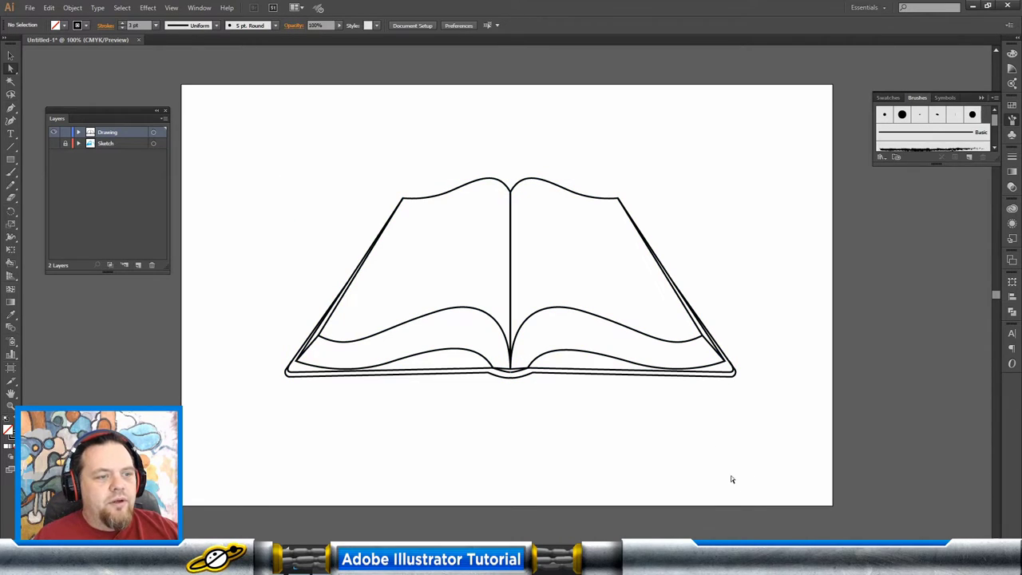
{"action": "left_click", "coordinate": [537, 360]}
{"action": "left_click", "coordinate": [799, 242]}
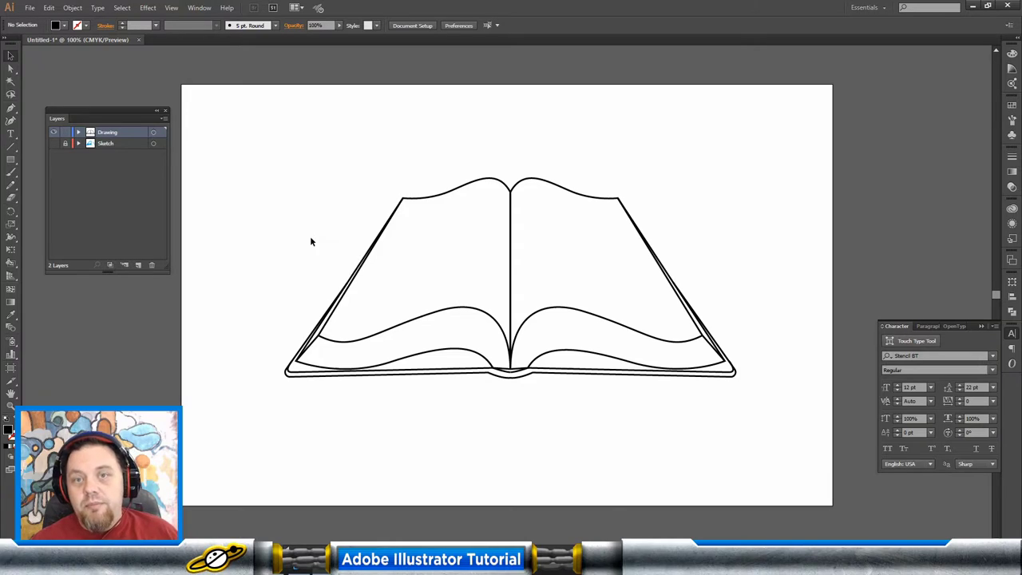
Add the text "TEXT HERE" on two lines above the book and enlarge it to about 123 pt.
{"action": "left_click", "coordinate": [10, 134]}
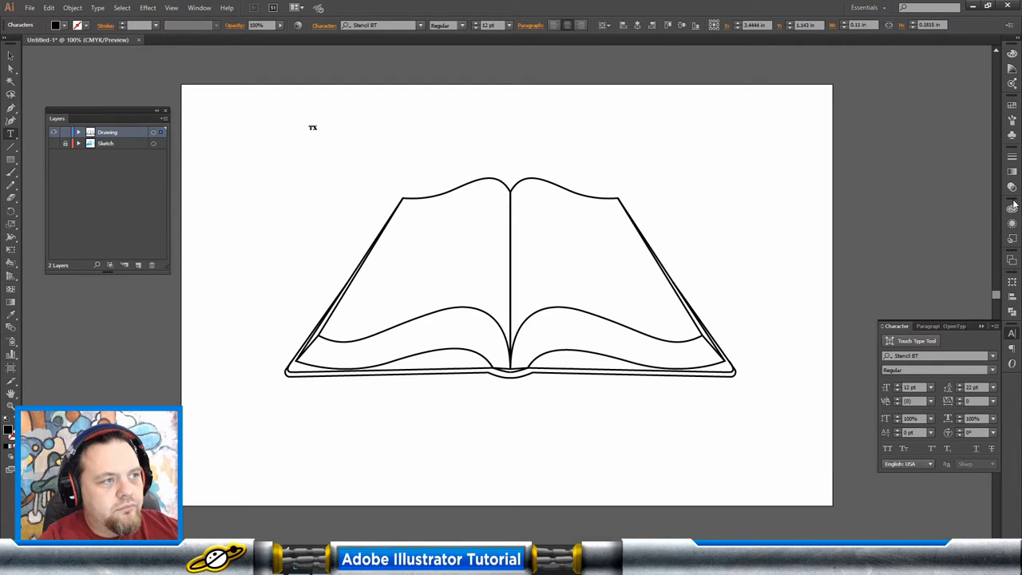
{"action": "type", "text": "XT"}
{"action": "key", "text": "Return"}
{"action": "type", "text": "HERE"}
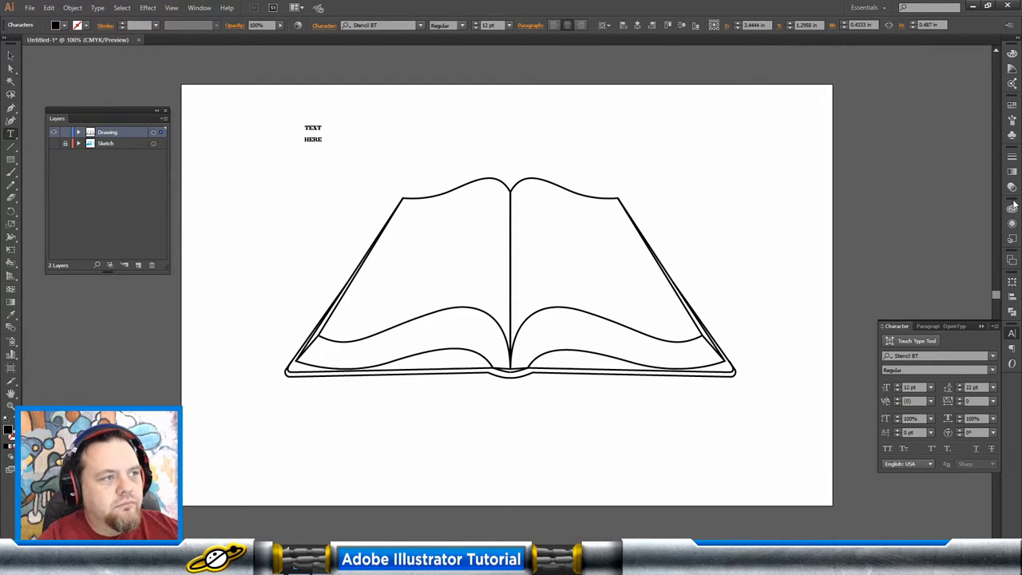
{"action": "key", "text": "Escape"}
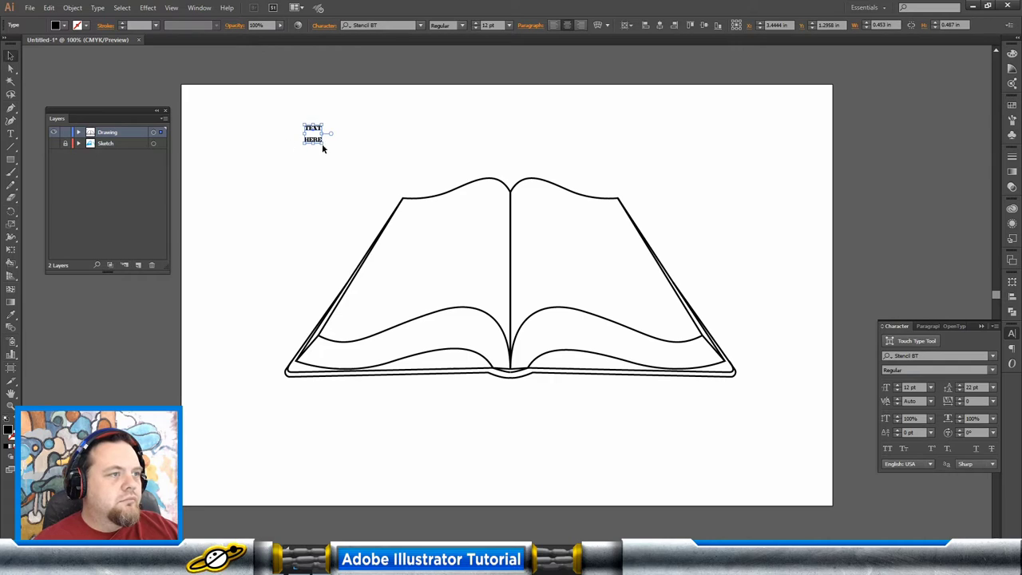
{"action": "left_click_drag", "start_coordinate": [324, 145], "coordinate": [554, 313]}
Expand the text's object and fill into outlines and move it to the artboard's upper-left corner.
{"action": "left_click", "coordinate": [72, 7]}
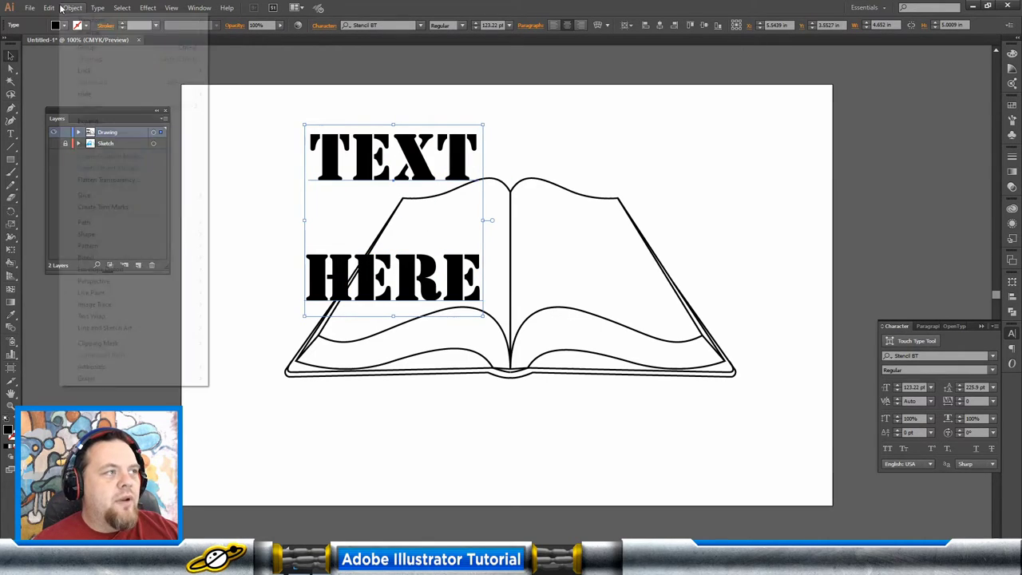
{"action": "left_click", "coordinate": [109, 120]}
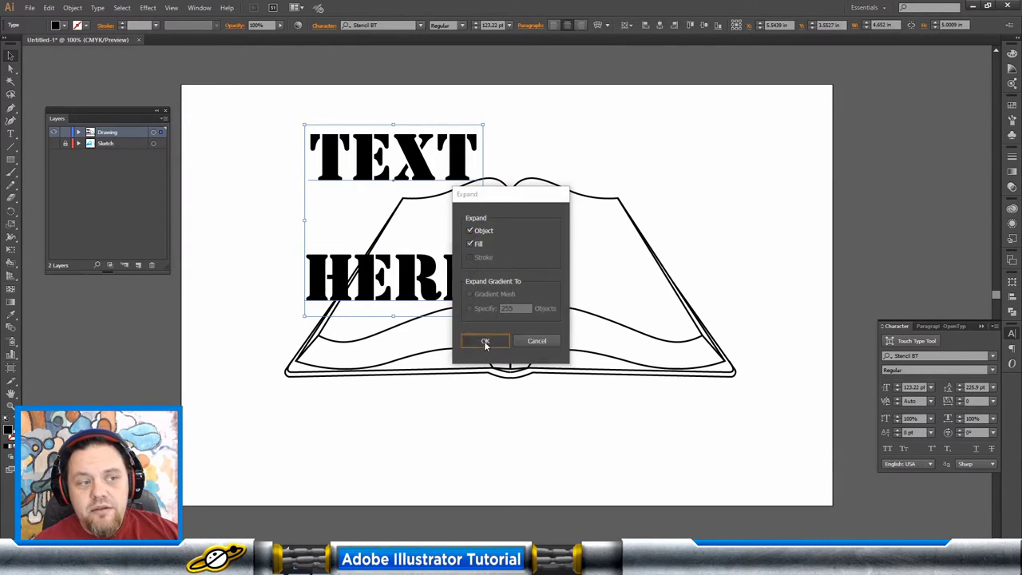
{"action": "left_click", "coordinate": [482, 342]}
{"action": "left_click_drag", "start_coordinate": [449, 285], "coordinate": [354, 236]}
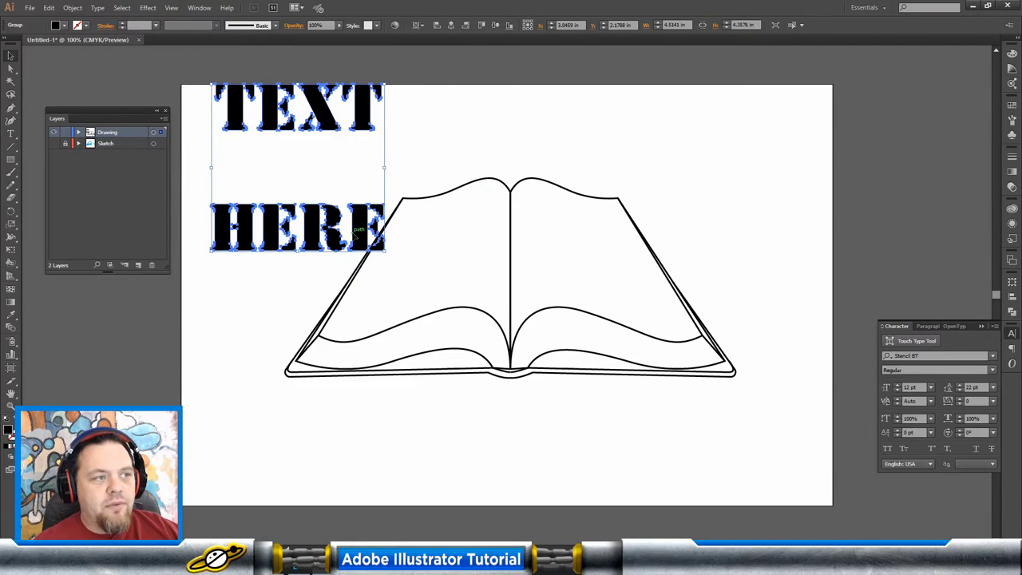
{"action": "left_click", "coordinate": [413, 164]}
Move the word HERE up until it sits closely beneath TEXT with only a small gap.
{"action": "left_click_drag", "start_coordinate": [211, 190], "coordinate": [363, 226]}
{"action": "key", "text": "shift+Up"}
{"action": "key", "text": "shift+Up"}
{"action": "key", "text": "shift+Up"}
{"action": "key", "text": "shift+Up"}
{"action": "key", "text": "shift+Up"}
{"action": "key", "text": "shift+Up"}
{"action": "key", "text": "shift+Up"}
{"action": "key", "text": "shift+Up"}
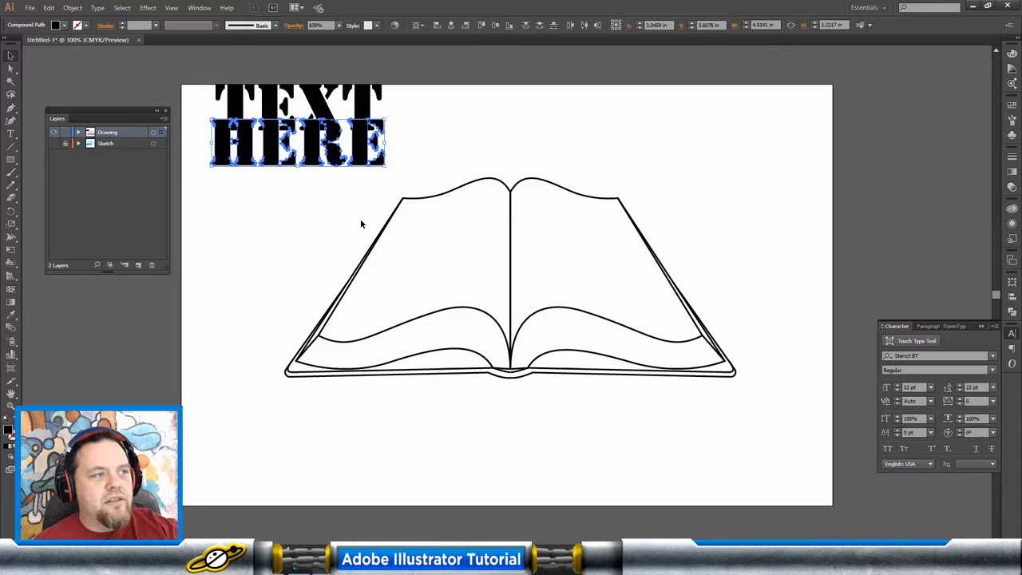
{"action": "key", "text": "shift+Down"}
{"action": "key", "text": "shift+Down"}
{"action": "key", "text": "Up"}
{"action": "key", "text": "Up"}
{"action": "key", "text": "Up"}
{"action": "left_click", "coordinate": [342, 213]}
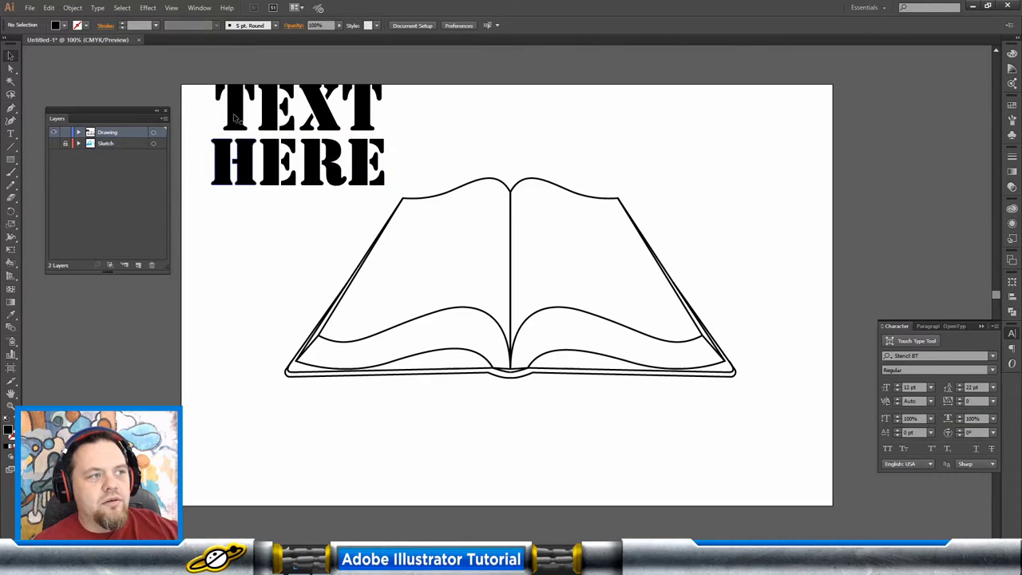
Try placing the outlined TEXT HERE group over the left page and squashing its height.
{"action": "left_click", "coordinate": [386, 157]}
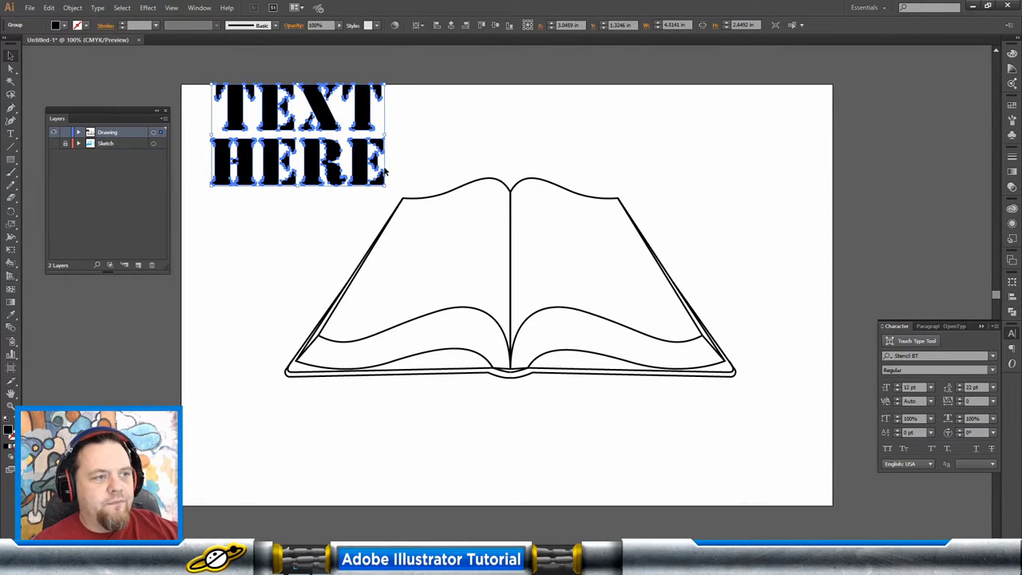
{"action": "left_click_drag", "start_coordinate": [387, 166], "coordinate": [517, 288]}
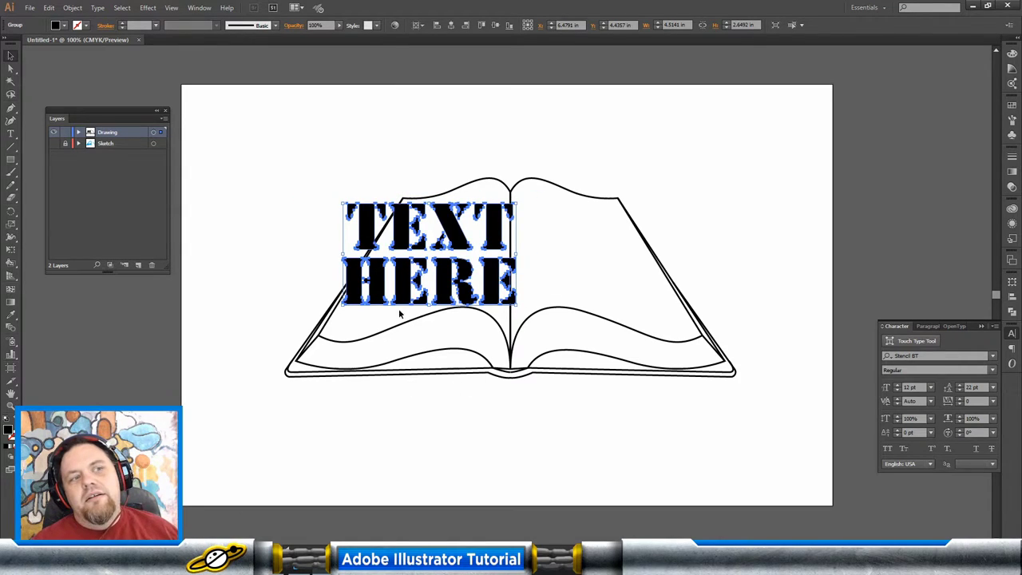
{"action": "left_click_drag", "start_coordinate": [430, 202], "coordinate": [439, 246]}
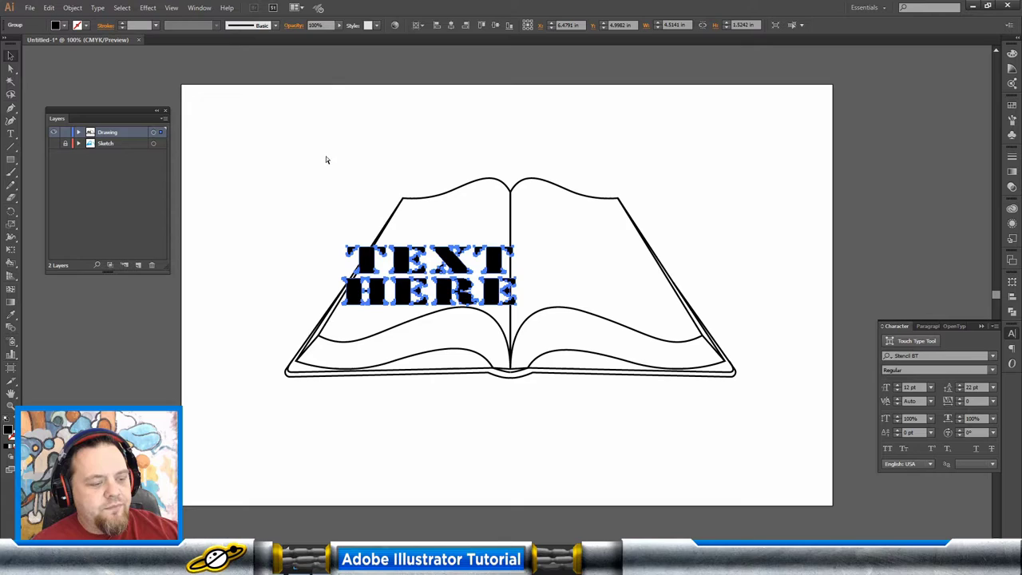
{"action": "key", "text": "ctrl+z"}
Move the outlined TEXT HERE group above the book's left page and leave it selected.
{"action": "left_click_drag", "start_coordinate": [455, 224], "coordinate": [416, 81]}
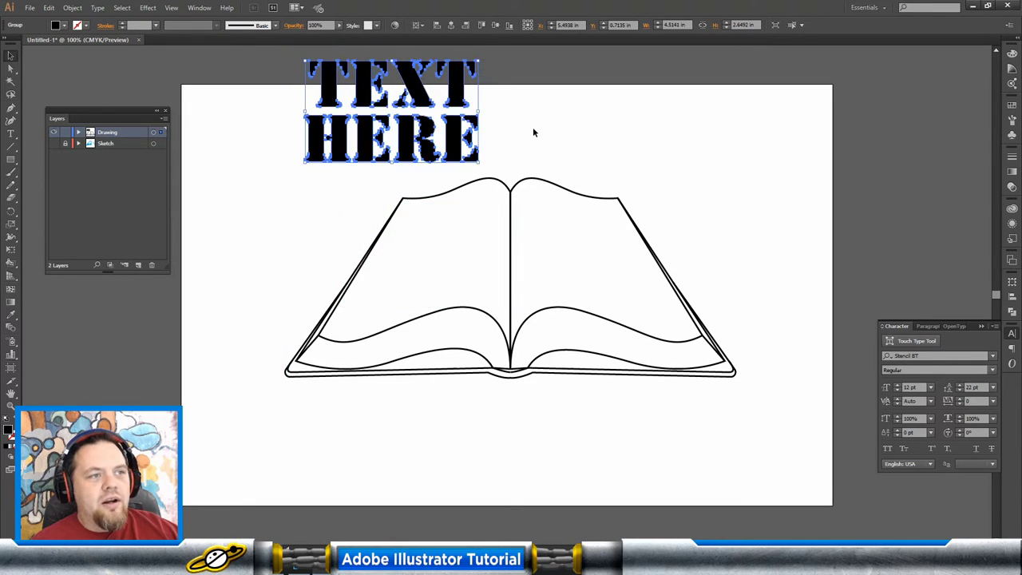
{"action": "left_click", "coordinate": [506, 166]}
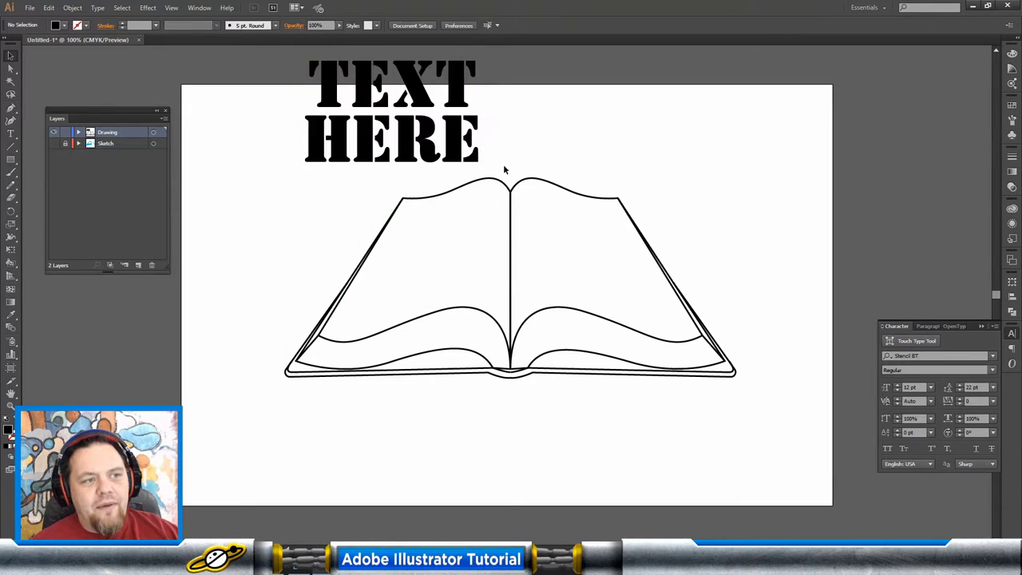
{"action": "left_click", "coordinate": [408, 135]}
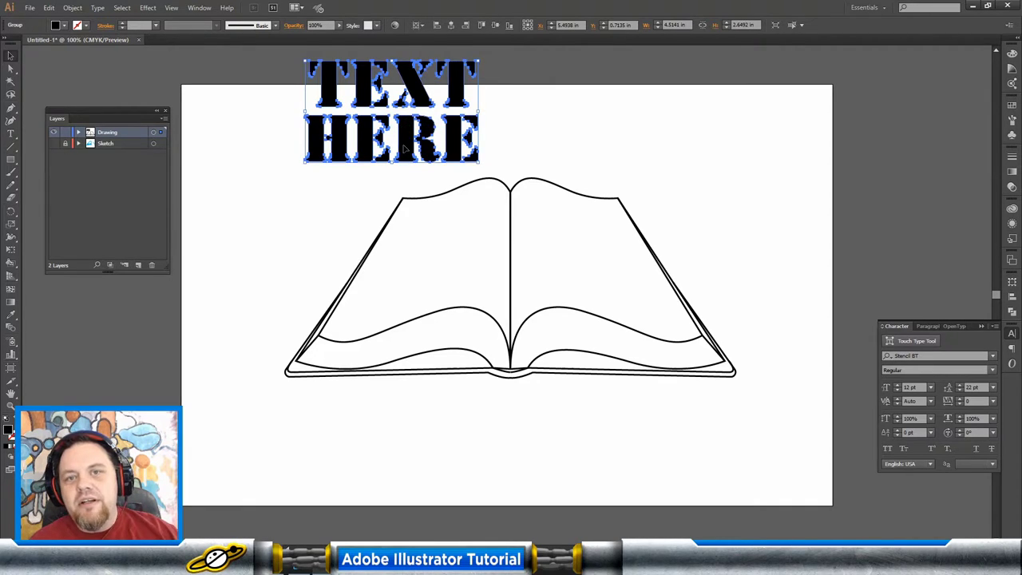
Try an envelope mesh with 4 rows and 4 columns on the TEXT HERE lettering and pull an inner mesh point left.
{"action": "left_click", "coordinate": [72, 7]}
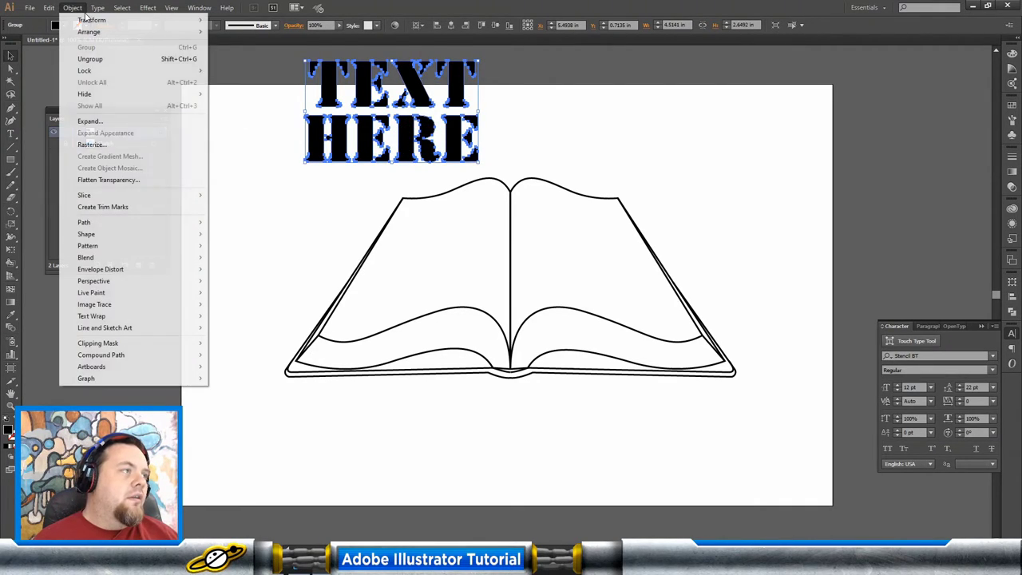
{"action": "mouse_move", "coordinate": [151, 273]}
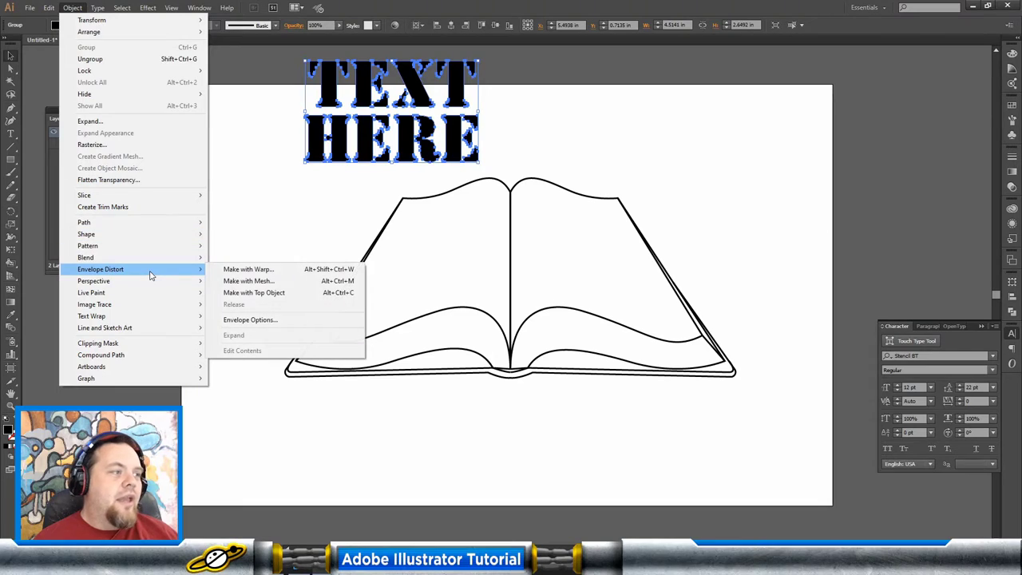
{"action": "left_click", "coordinate": [297, 283]}
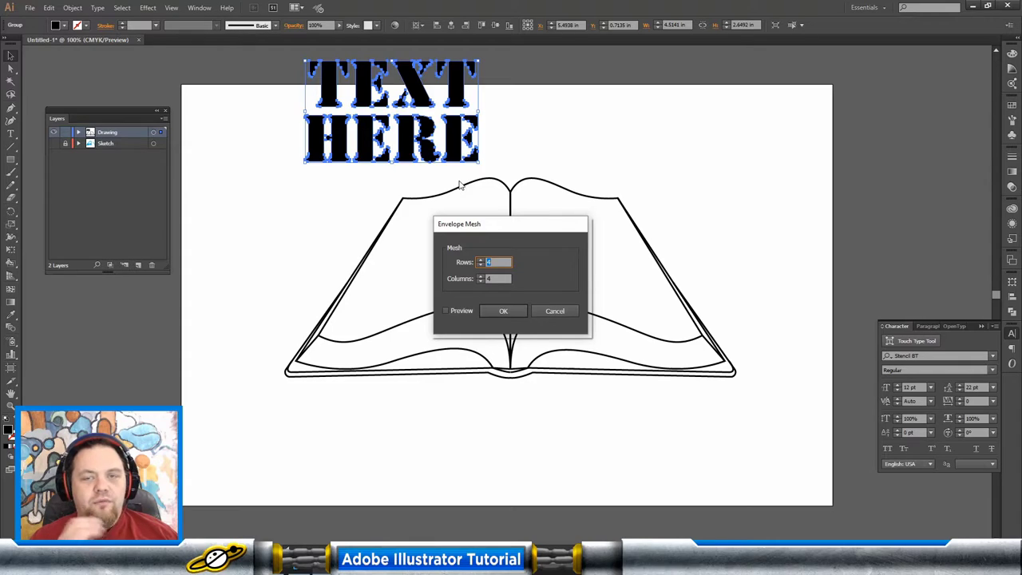
{"action": "left_click", "coordinate": [503, 311]}
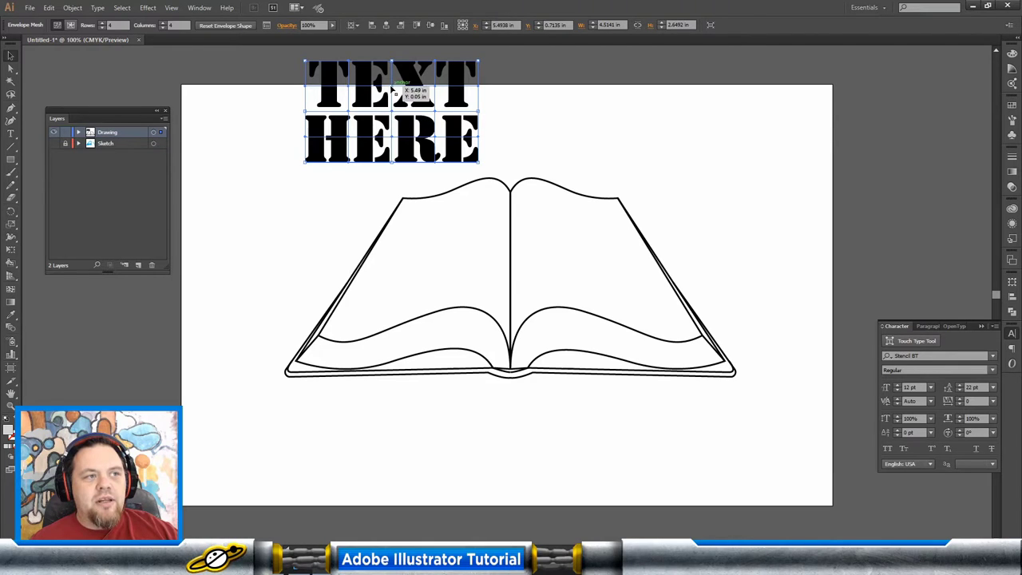
{"action": "key", "text": "a"}
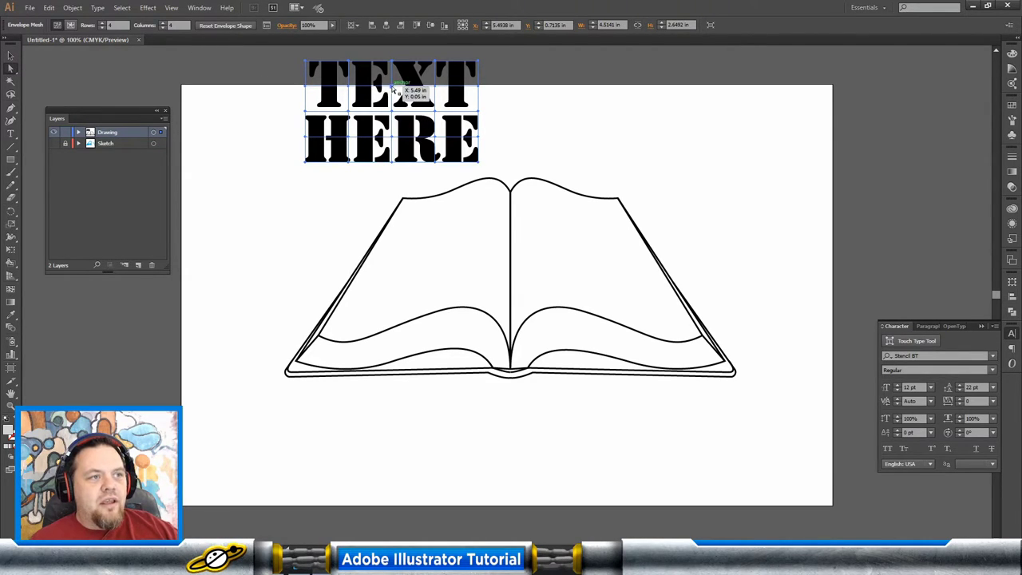
{"action": "left_click_drag", "start_coordinate": [393, 90], "coordinate": [360, 91]}
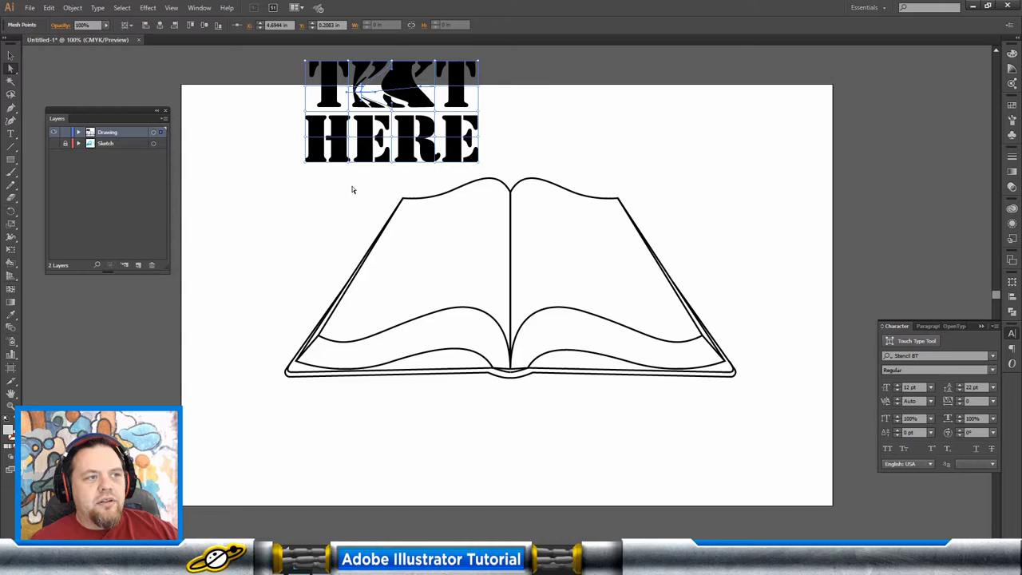
{"action": "left_click", "coordinate": [537, 99]}
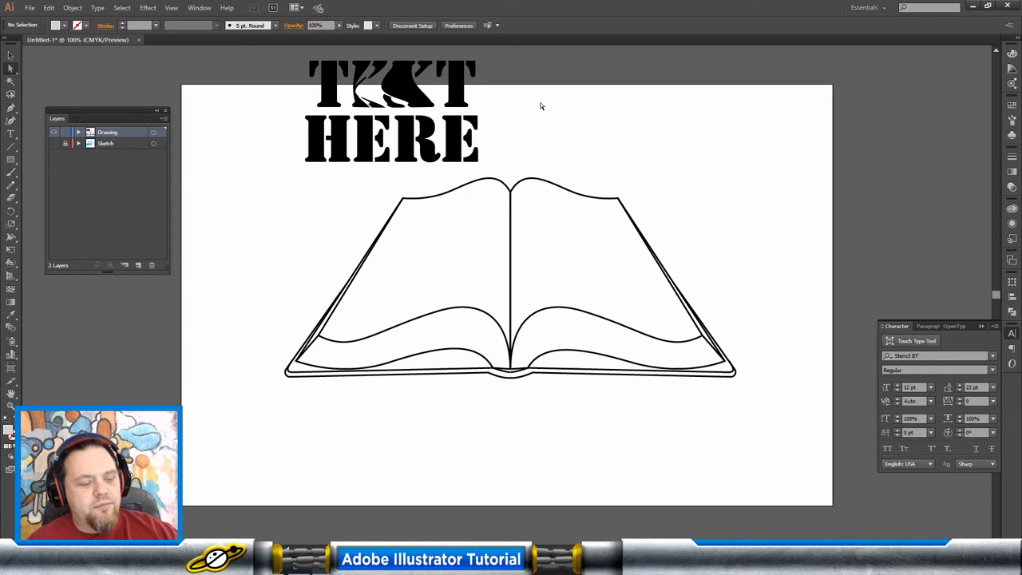
Undo the mesh point distortion and the 4 by 4 envelope mesh on the lettering.
{"action": "key", "text": "ctrl+z"}
{"action": "key", "text": "ctrl+z"}
{"action": "key", "text": "ctrl+z"}
{"action": "key", "text": "ctrl+shift+z"}
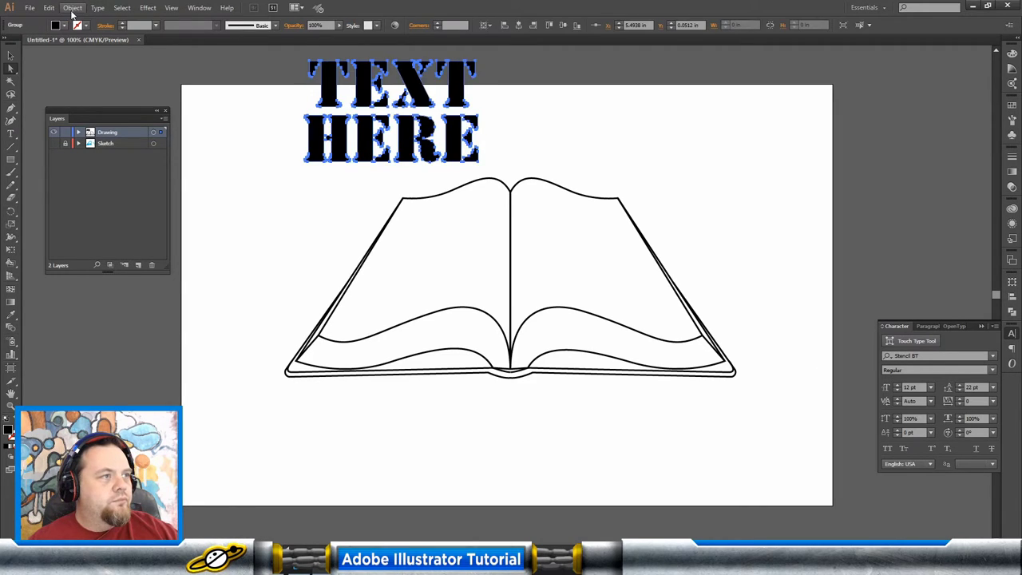
Apply an envelope mesh with 1 row and 1 column to the TEXT HERE lettering, with Preview turned on.
{"action": "left_click", "coordinate": [71, 8]}
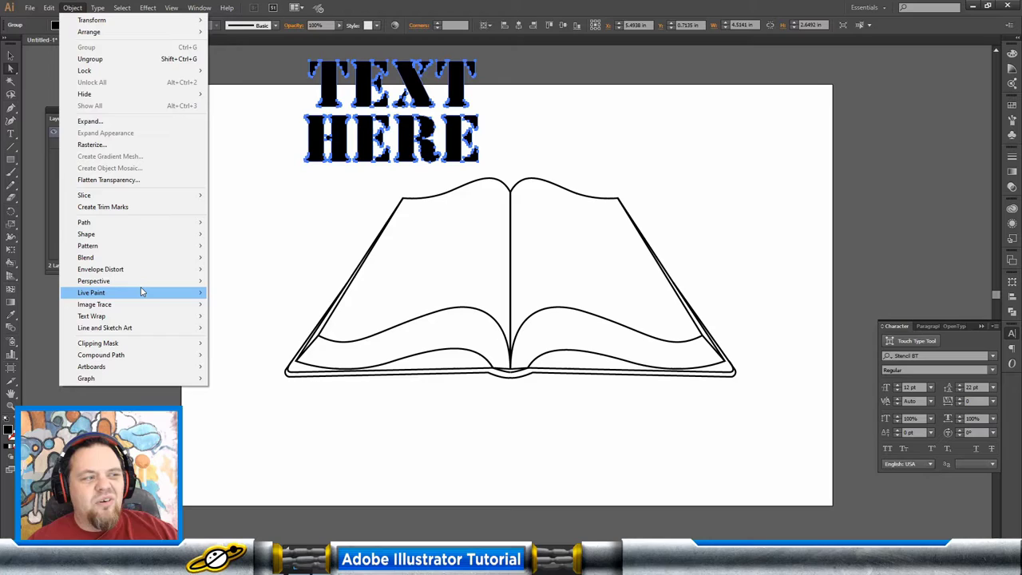
{"action": "mouse_move", "coordinate": [141, 292]}
{"action": "mouse_move", "coordinate": [167, 272]}
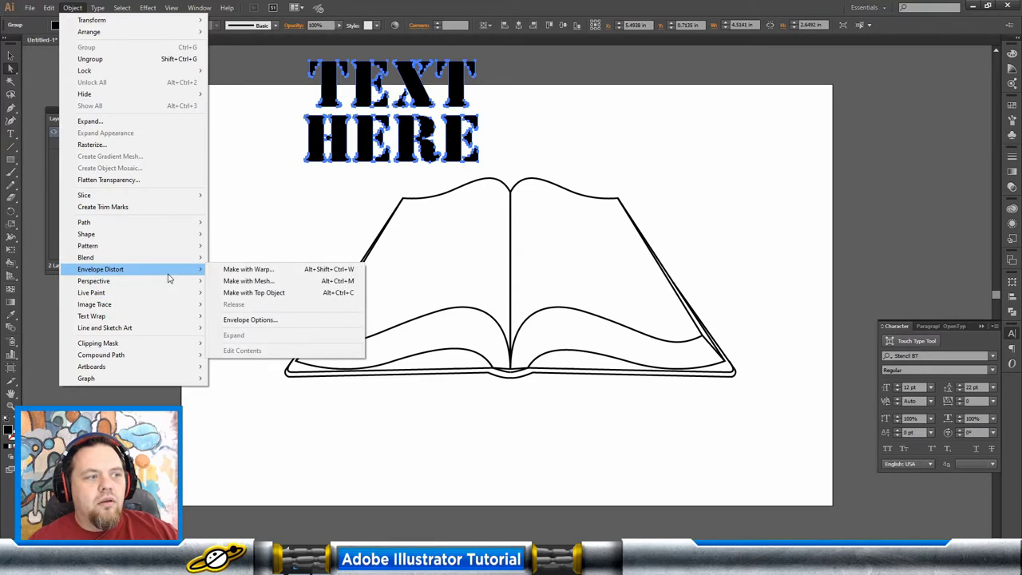
{"action": "left_click", "coordinate": [239, 281]}
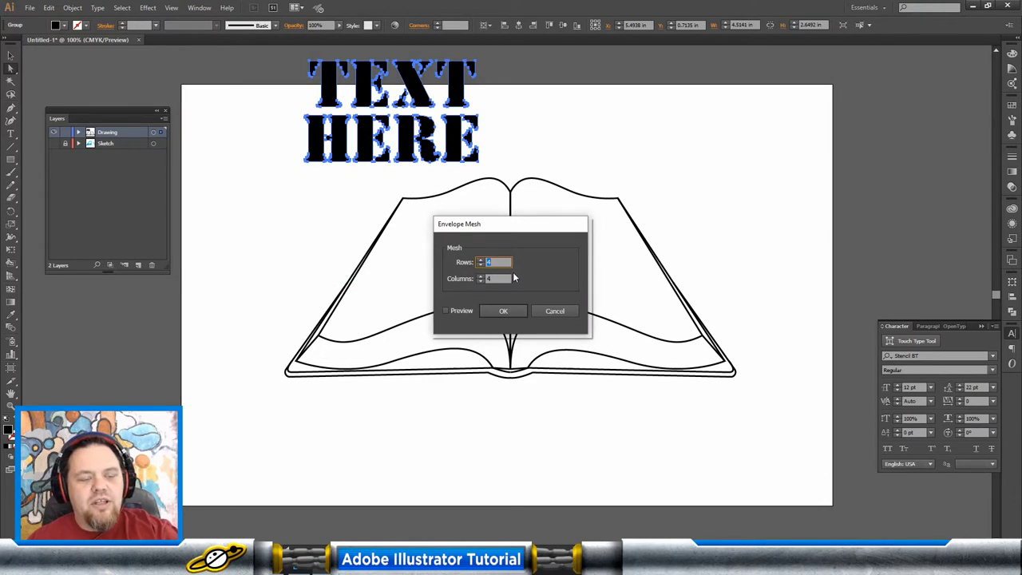
{"action": "double_click", "coordinate": [497, 279]}
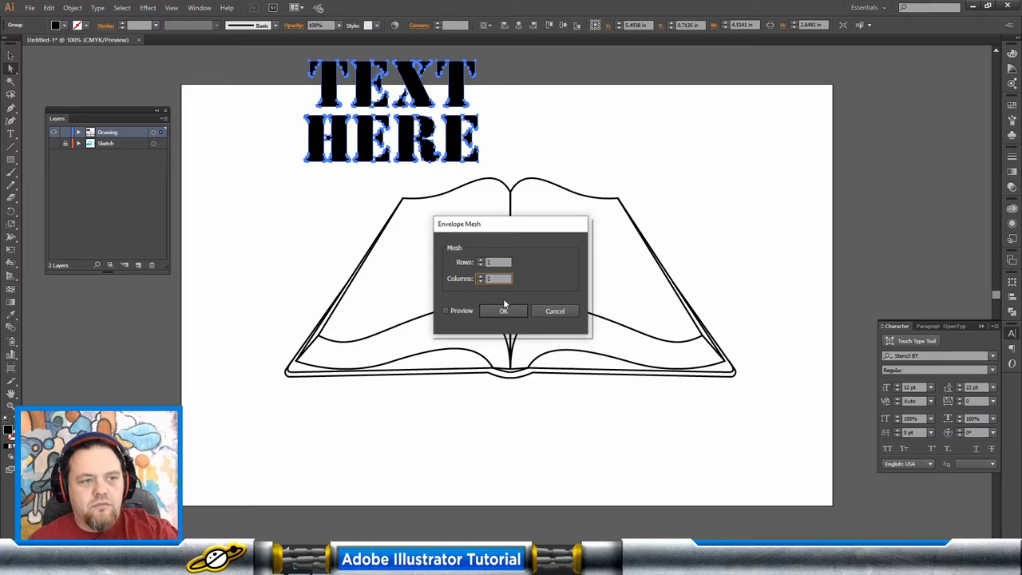
{"action": "left_click", "coordinate": [446, 311]}
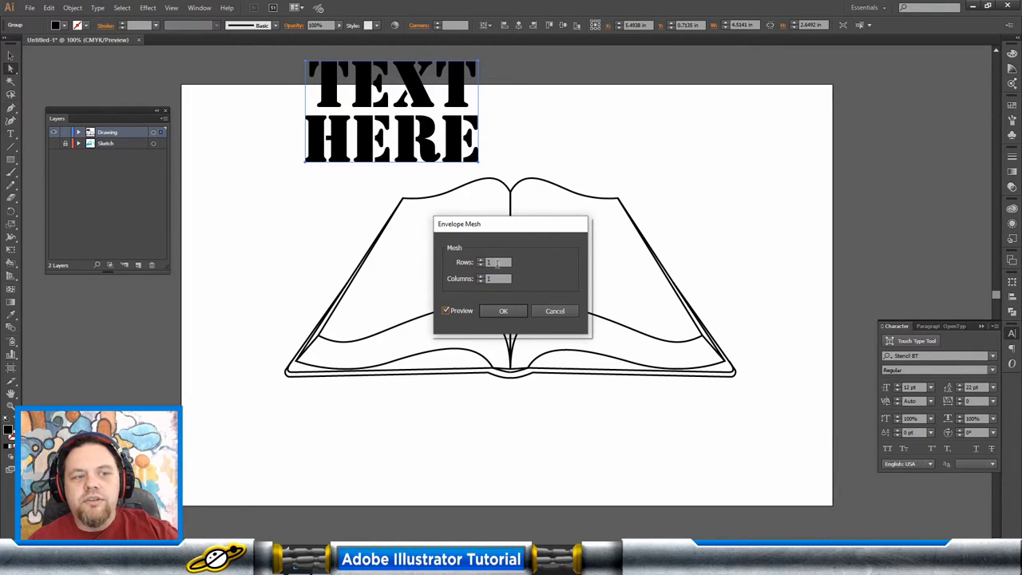
{"action": "left_click", "coordinate": [504, 311]}
Move the lettering over the left page and pull its envelope's two left corners to follow the page's slanted outer edge.
{"action": "left_click_drag", "start_coordinate": [401, 139], "coordinate": [460, 284]}
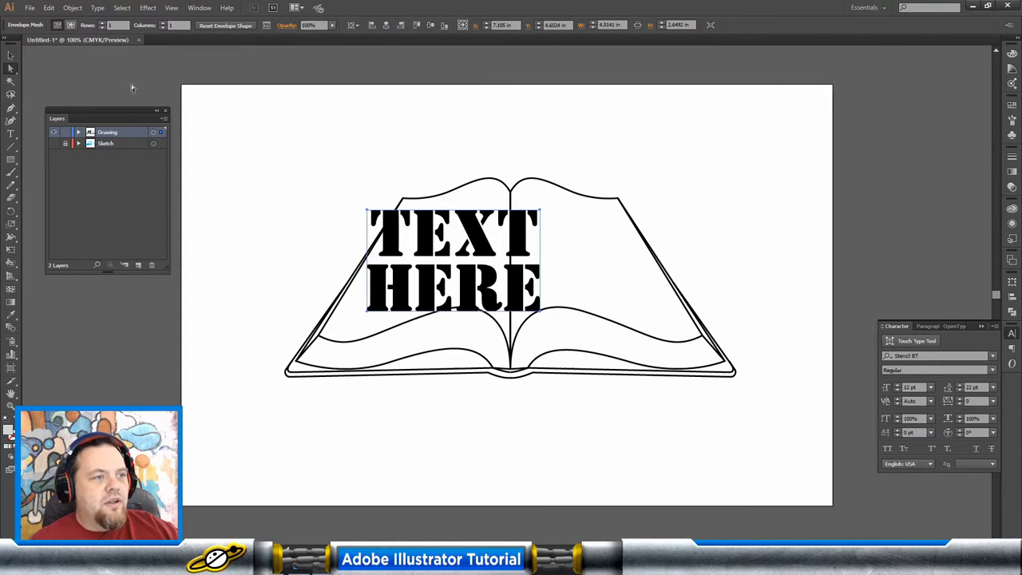
{"action": "left_click", "coordinate": [11, 68]}
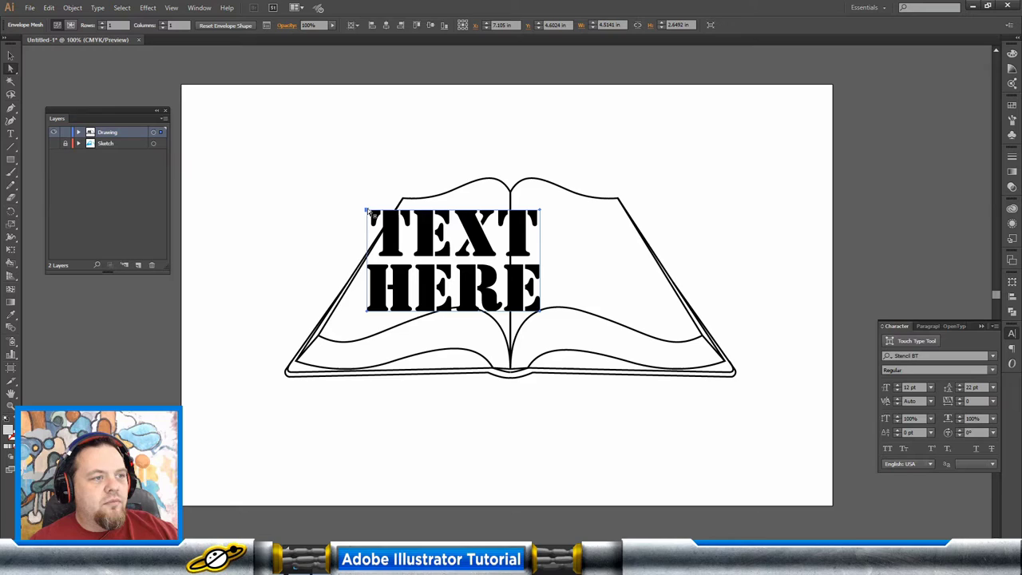
{"action": "left_click", "coordinate": [368, 212]}
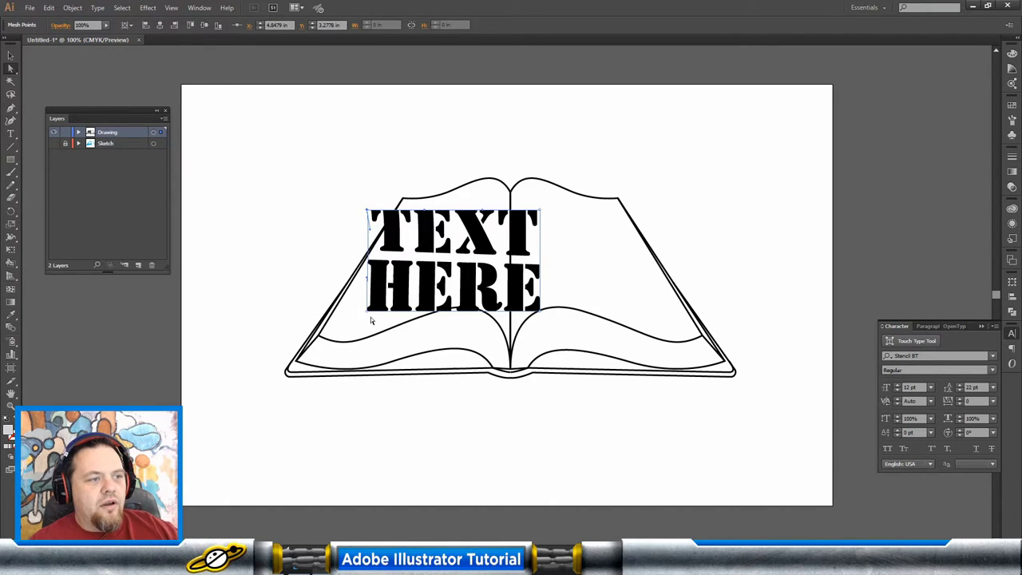
{"action": "left_click_drag", "start_coordinate": [371, 318], "coordinate": [357, 297]}
{"action": "left_click_drag", "start_coordinate": [366, 209], "coordinate": [411, 226]}
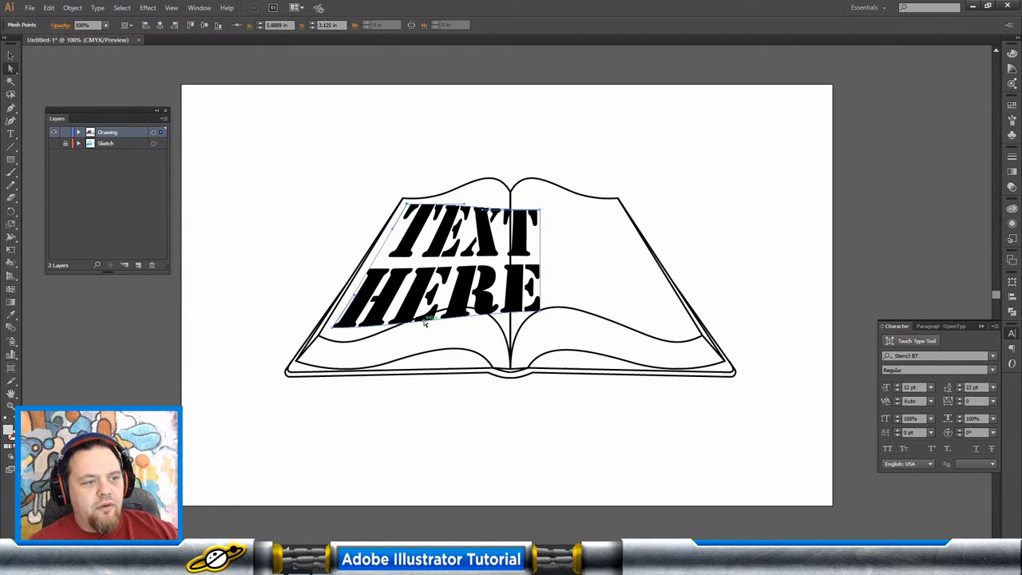
{"action": "left_click", "coordinate": [336, 328]}
{"action": "left_click_drag", "start_coordinate": [390, 328], "coordinate": [370, 336]}
Pull the envelope's two right corners in beside the spine and bend its bottom edge along the left page's lower curve.
{"action": "left_click_drag", "start_coordinate": [540, 309], "coordinate": [506, 302]}
{"action": "left_click_drag", "start_coordinate": [539, 211], "coordinate": [505, 196]}
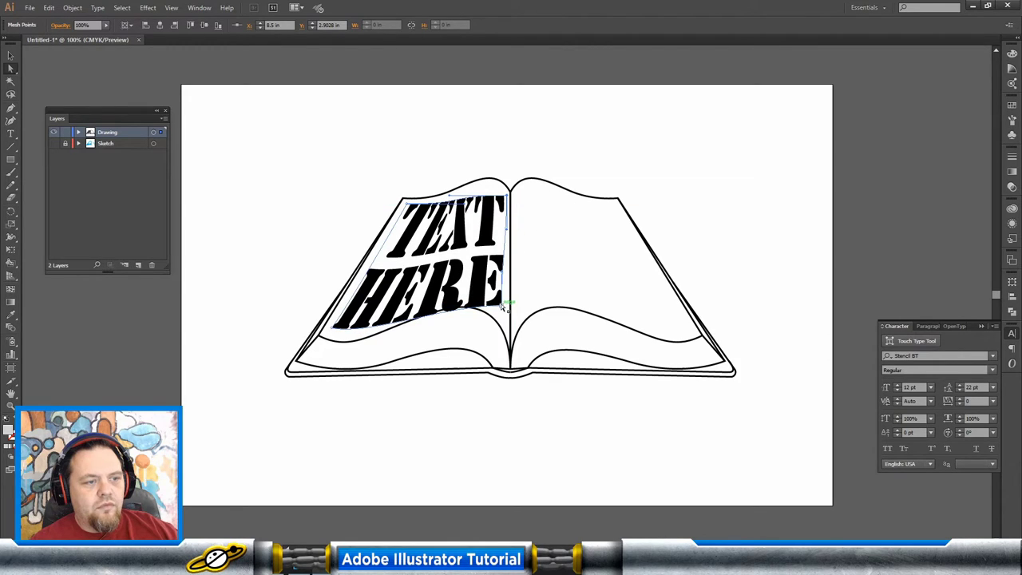
{"action": "left_click_drag", "start_coordinate": [446, 311], "coordinate": [447, 293]}
{"action": "left_click_drag", "start_coordinate": [371, 336], "coordinate": [371, 347]}
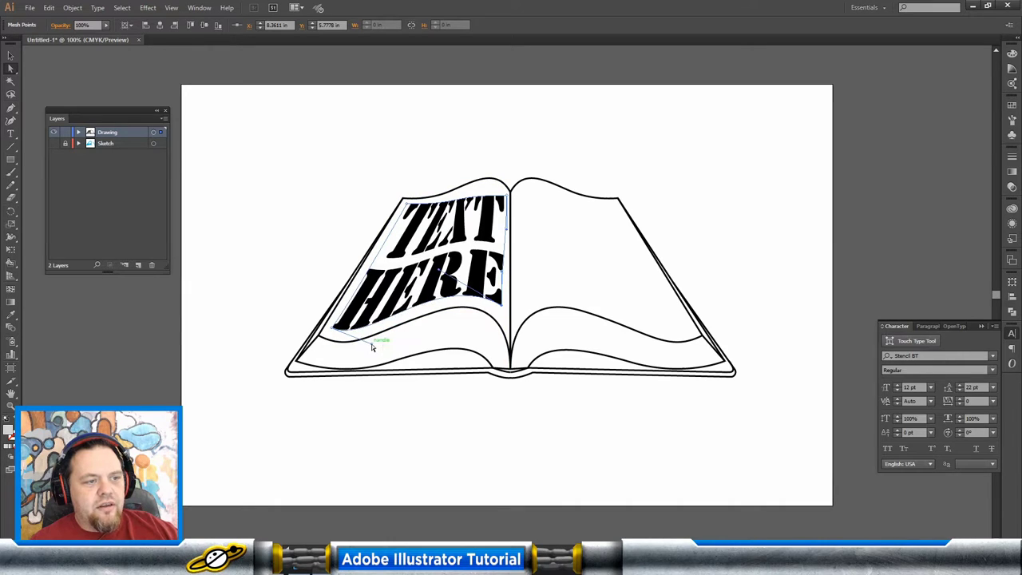
Bend the envelope's top edge along the left page's upper curve, fine-tune its left corners and handles, and deselect it.
{"action": "left_click", "coordinate": [507, 196]}
{"action": "left_click_drag", "start_coordinate": [508, 194], "coordinate": [476, 172]}
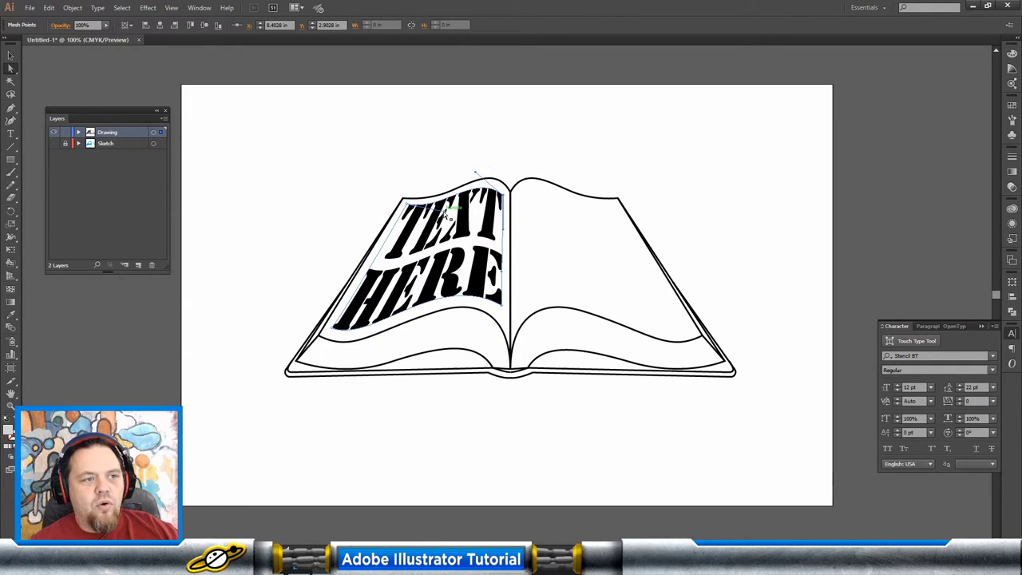
{"action": "left_click_drag", "start_coordinate": [447, 214], "coordinate": [445, 224]}
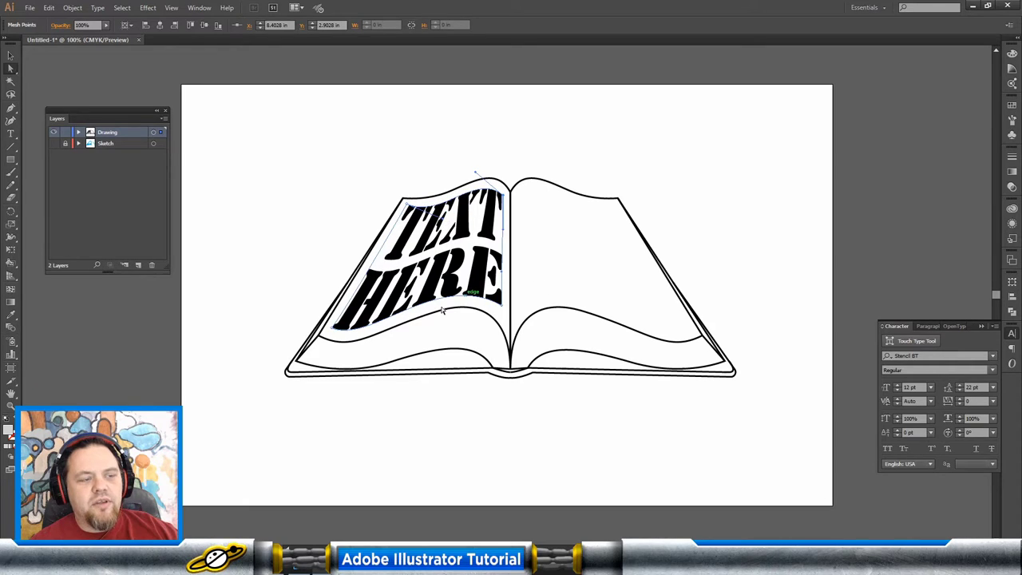
{"action": "left_click", "coordinate": [334, 334]}
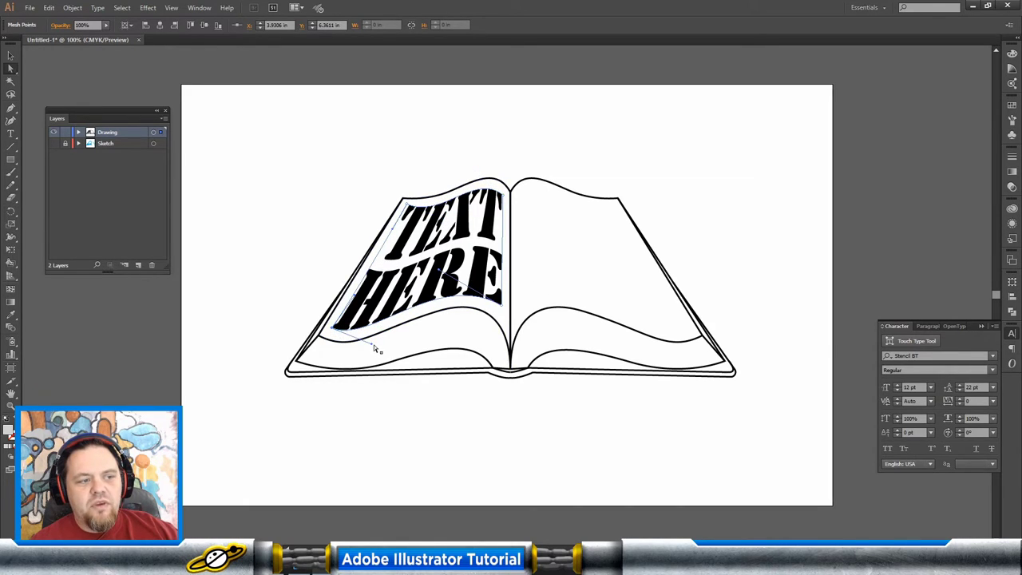
{"action": "left_click_drag", "start_coordinate": [372, 343], "coordinate": [377, 349]}
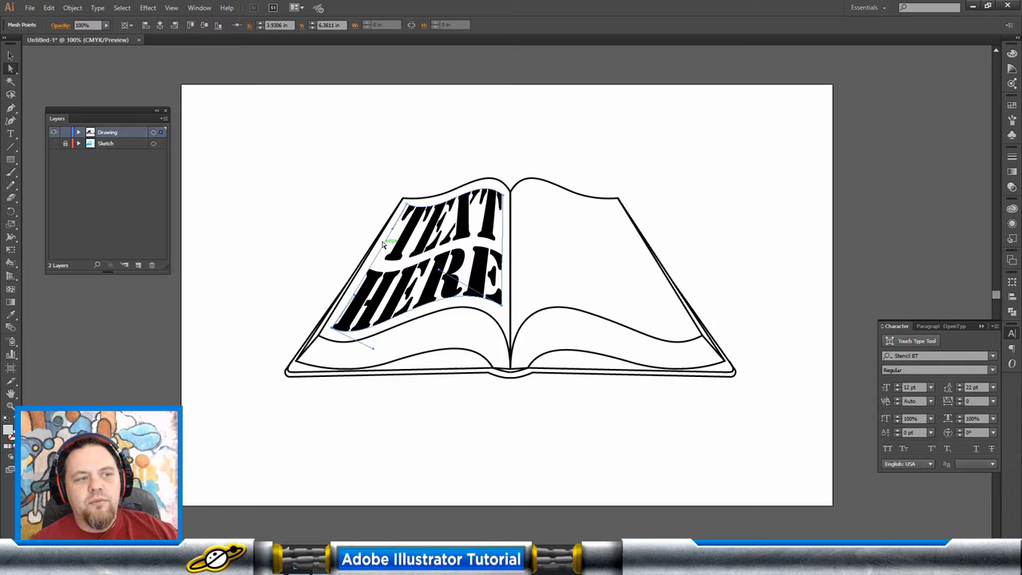
{"action": "left_click", "coordinate": [407, 204]}
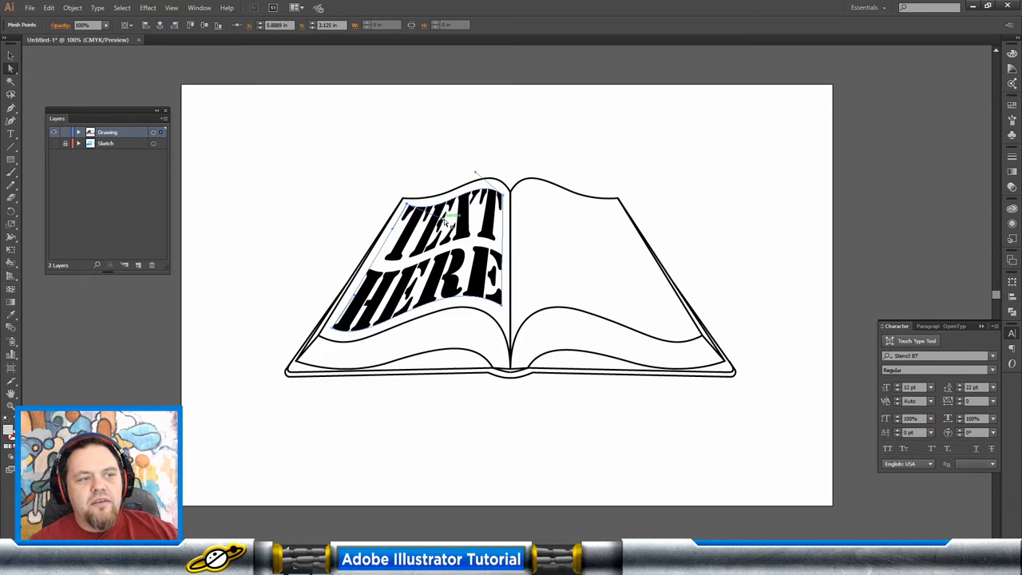
{"action": "left_click_drag", "start_coordinate": [444, 219], "coordinate": [405, 210]}
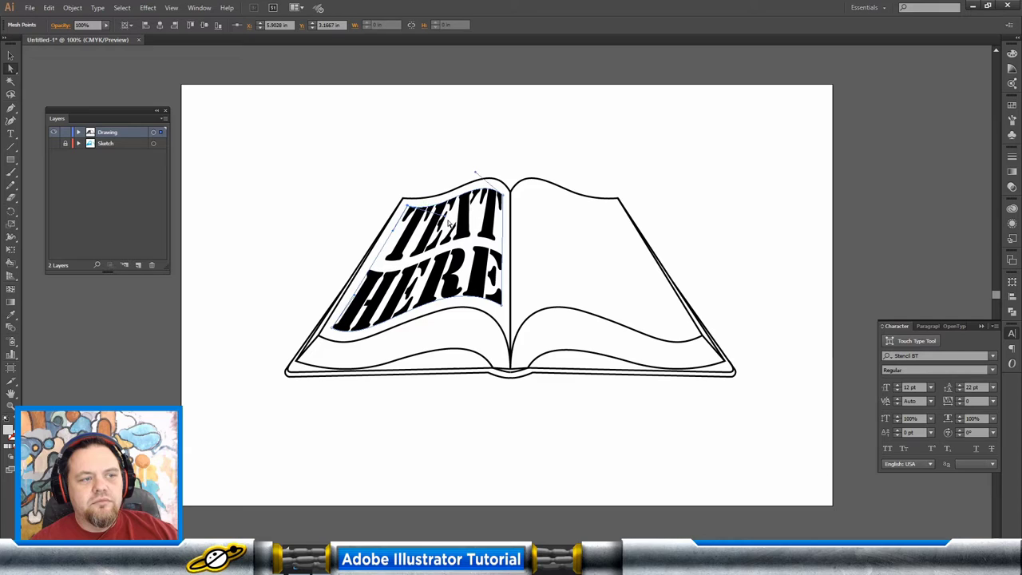
{"action": "left_click", "coordinate": [412, 157]}
Duplicate the warped TEXT HERE lettering horizontally from the left page onto the right page.
{"action": "left_click", "coordinate": [10, 55]}
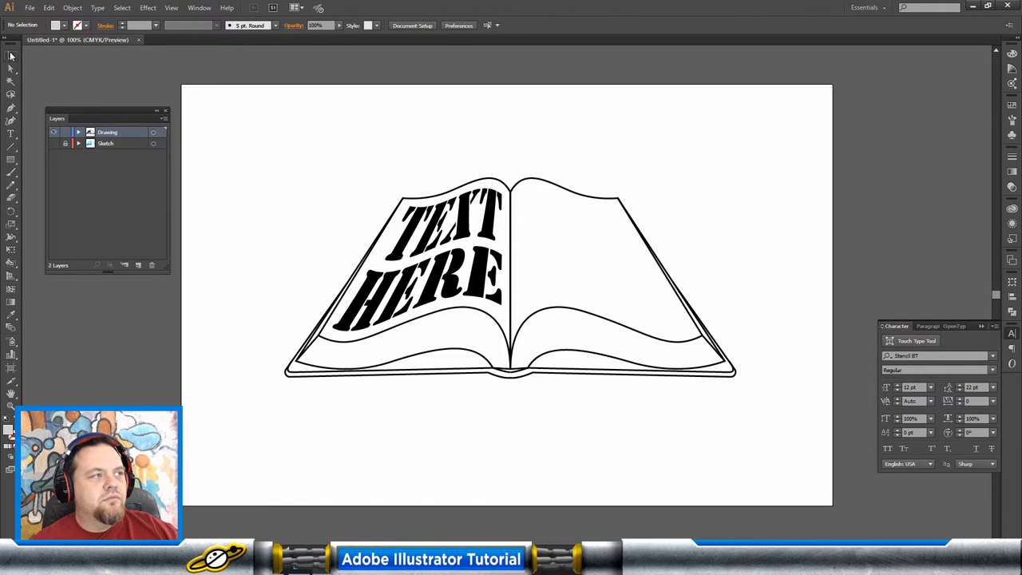
{"action": "left_click", "coordinate": [448, 279]}
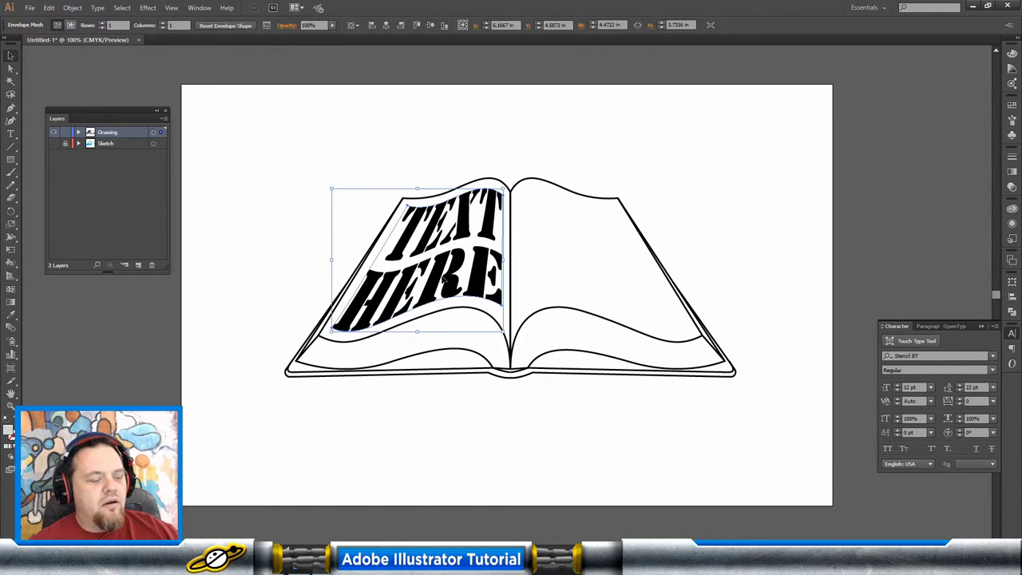
{"action": "left_click", "coordinate": [606, 258]}
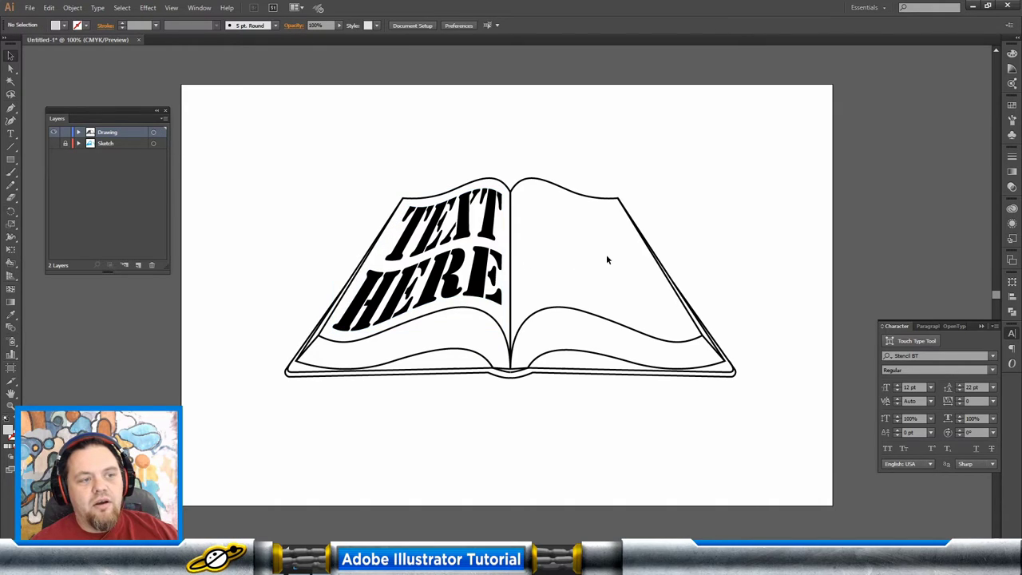
{"action": "left_click", "coordinate": [487, 264]}
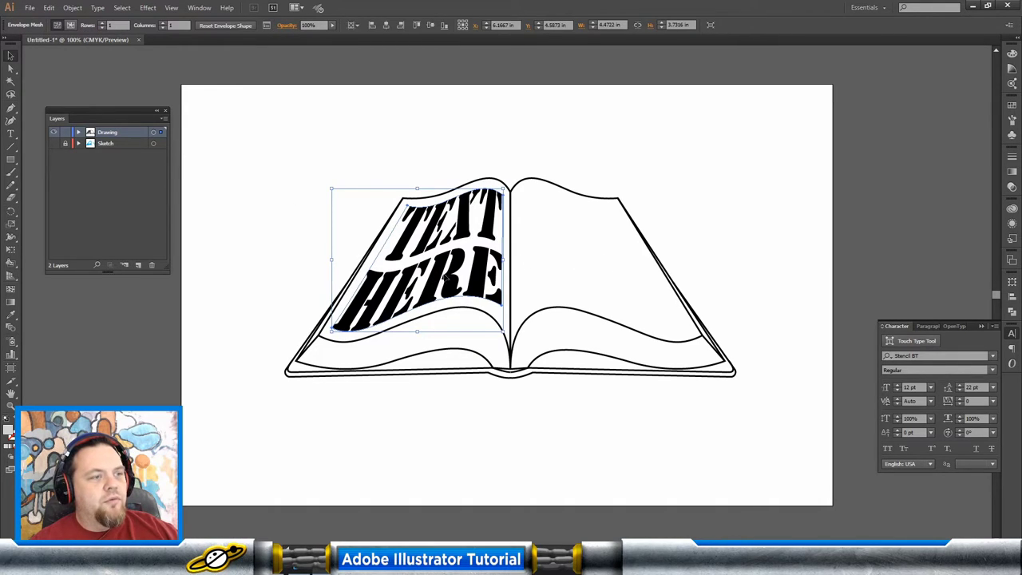
{"action": "left_click_drag", "start_coordinate": [442, 281], "coordinate": [668, 281]}
Pull the copied envelope's two left corners beside the spine and angle its upper-left handle along the right page's top curve.
{"action": "left_click", "coordinate": [11, 67]}
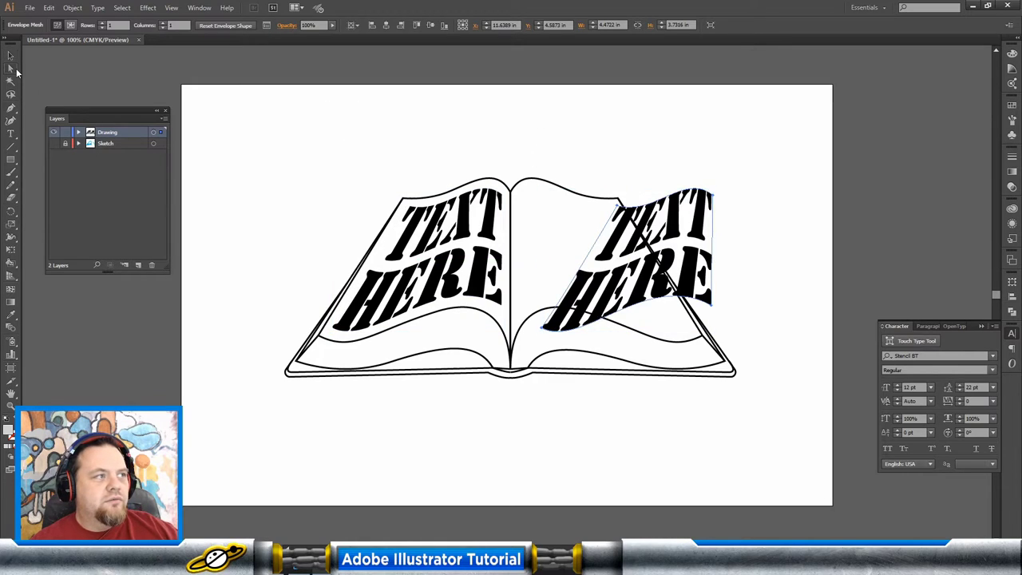
{"action": "left_click", "coordinate": [684, 173]}
{"action": "left_click_drag", "start_coordinate": [618, 205], "coordinate": [522, 192]}
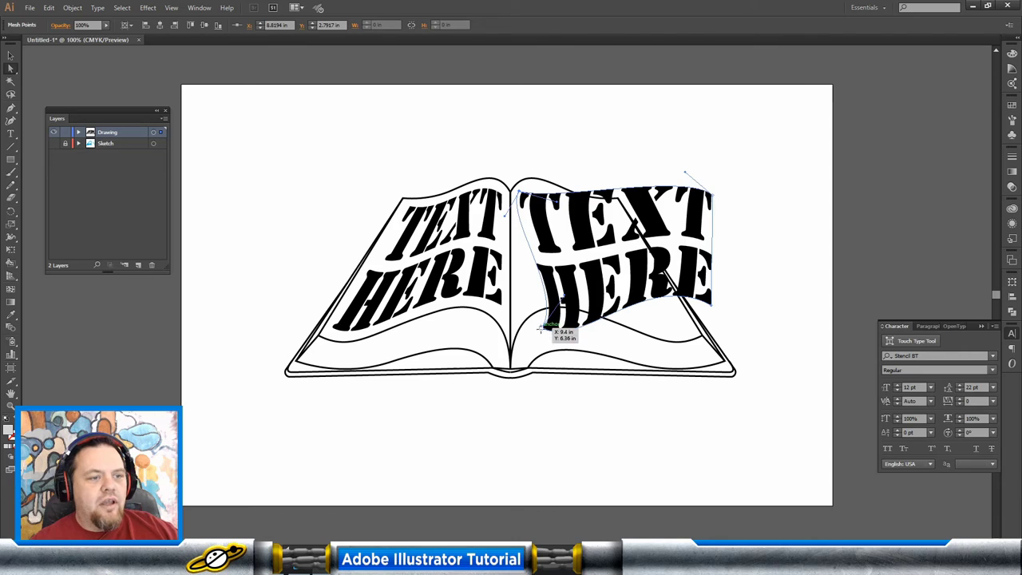
{"action": "left_click_drag", "start_coordinate": [543, 329], "coordinate": [519, 268]}
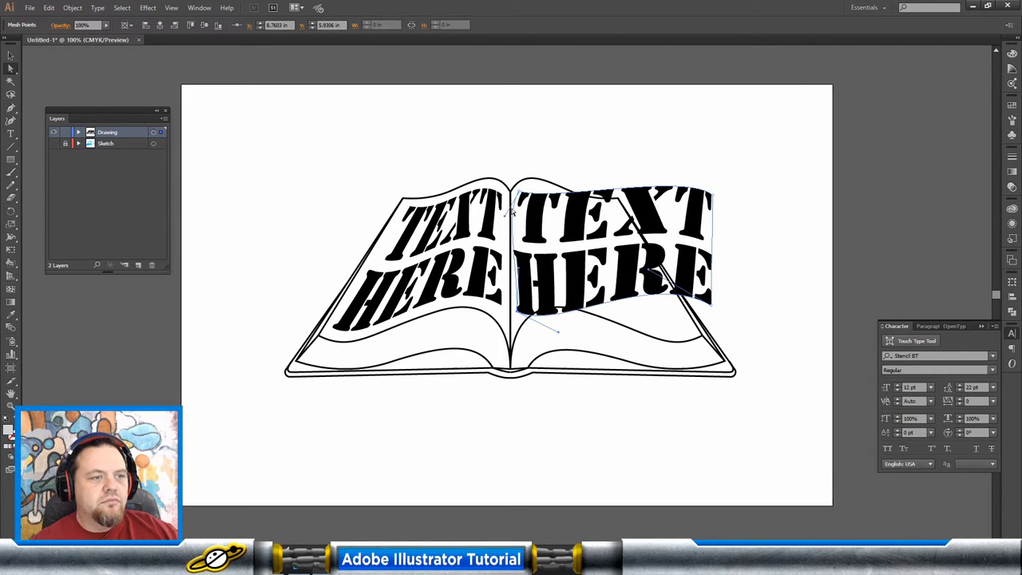
{"action": "left_click_drag", "start_coordinate": [512, 212], "coordinate": [555, 184]}
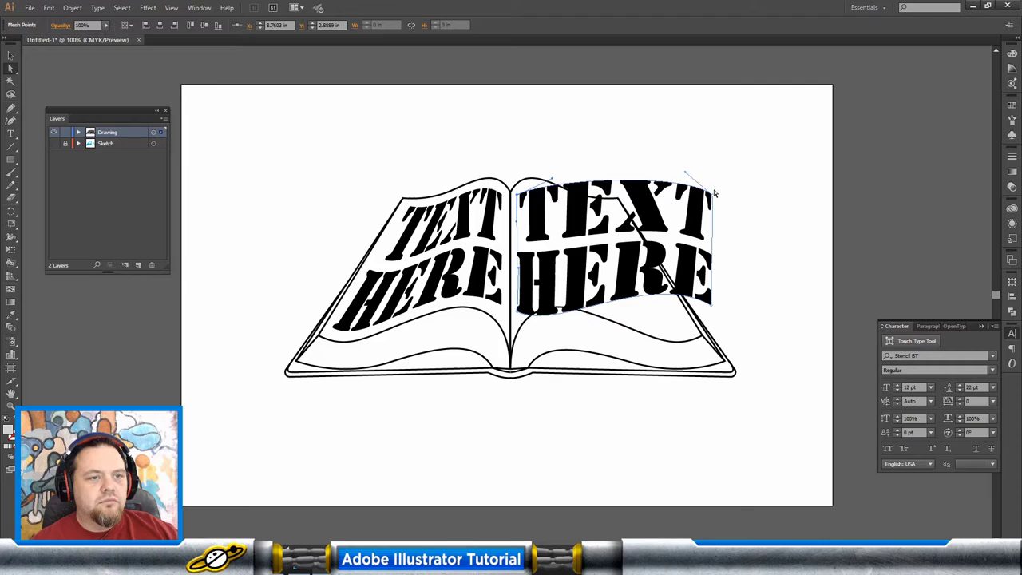
Move the copied envelope's upper-right corner to the right page's outer top corner and bend its top edge along the page curve.
{"action": "left_click_drag", "start_coordinate": [712, 193], "coordinate": [587, 231]}
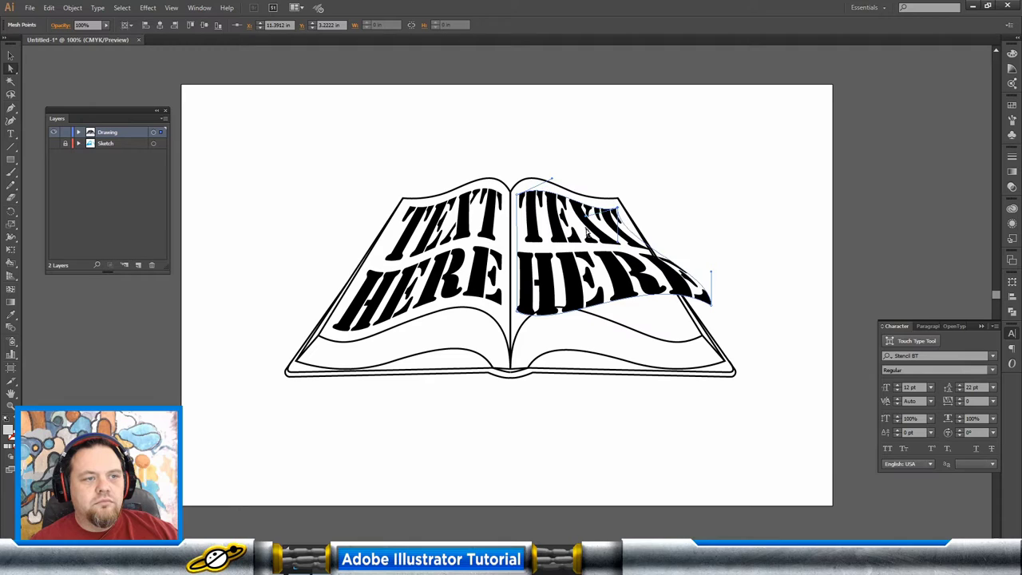
{"action": "left_click", "coordinate": [553, 181]}
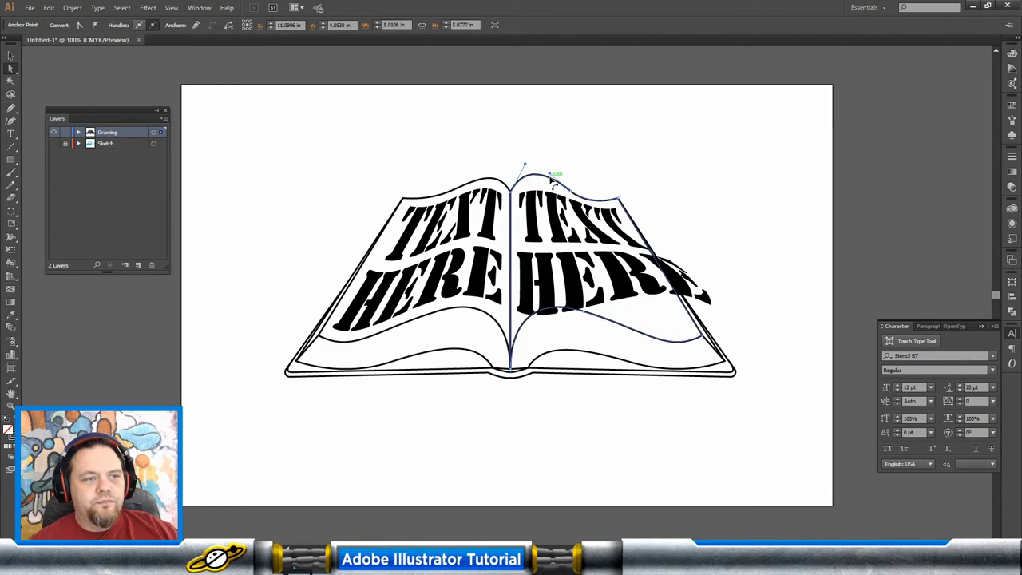
{"action": "left_click", "coordinate": [546, 205]}
{"action": "left_click", "coordinate": [517, 194]}
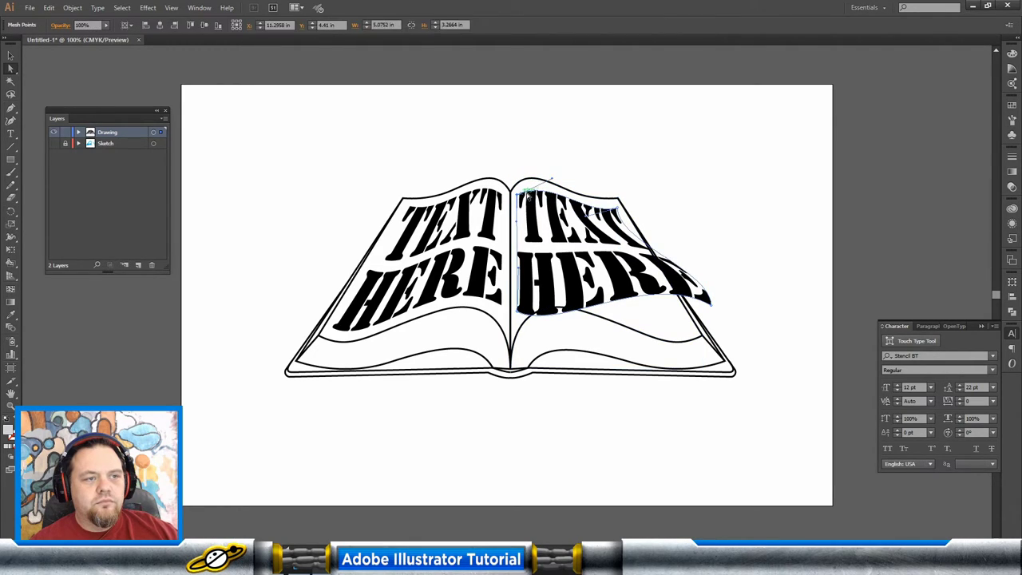
{"action": "left_click_drag", "start_coordinate": [553, 179], "coordinate": [542, 173]}
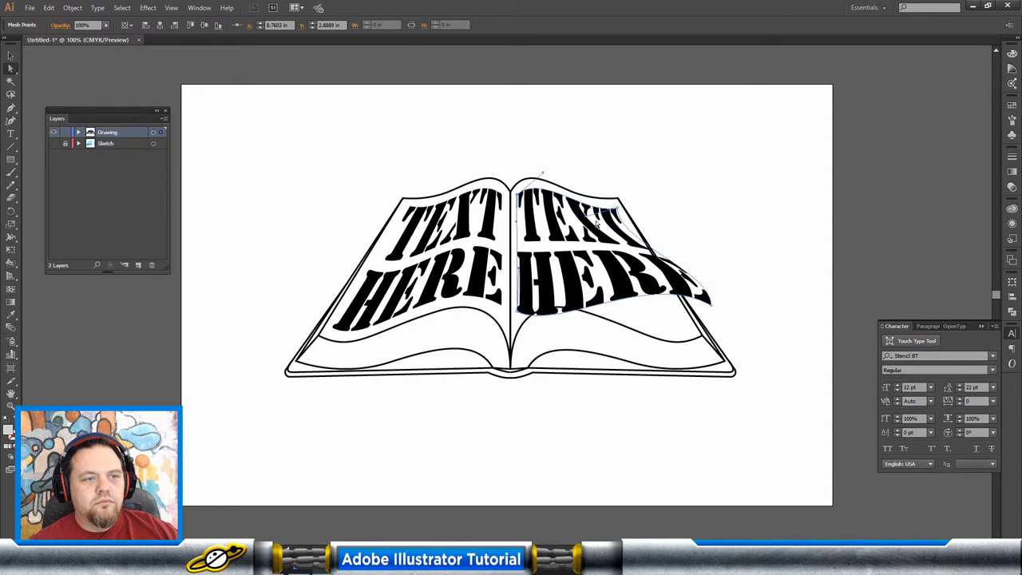
{"action": "left_click_drag", "start_coordinate": [585, 217], "coordinate": [581, 219]}
Fit the copied envelope's lower-right corner to the right page's outer edge and bend its bottom edge along the lower page curve.
{"action": "left_click_drag", "start_coordinate": [709, 303], "coordinate": [636, 246]}
{"action": "left_click_drag", "start_coordinate": [681, 327], "coordinate": [686, 329]}
{"action": "left_click_drag", "start_coordinate": [628, 299], "coordinate": [589, 280]}
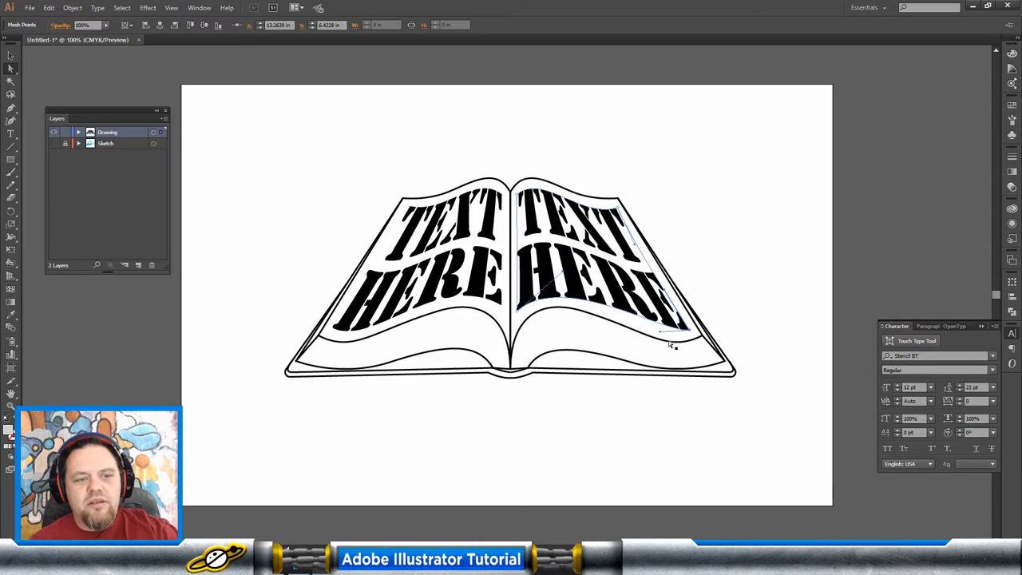
{"action": "left_click_drag", "start_coordinate": [661, 333], "coordinate": [648, 341]}
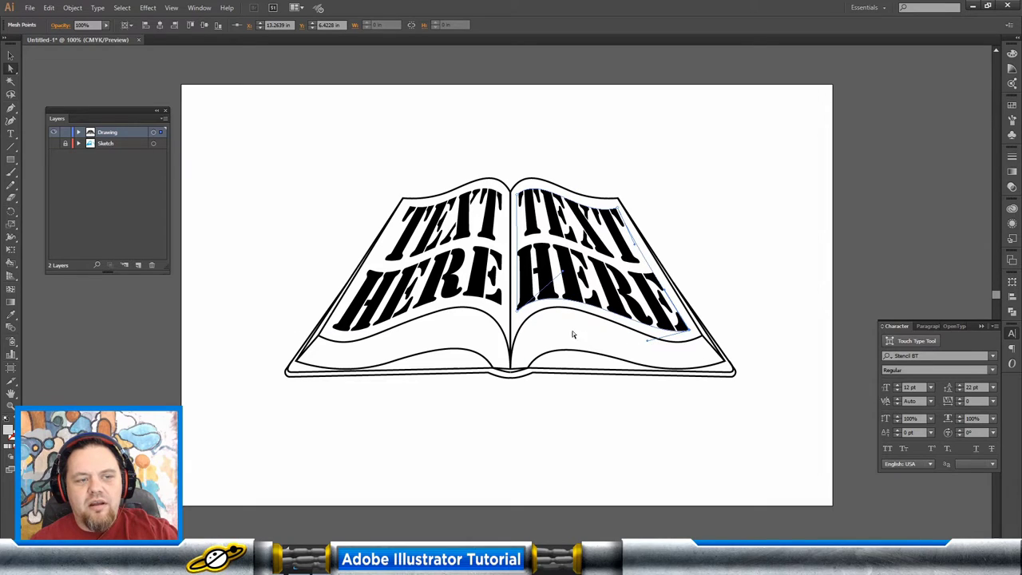
Nudge the copied envelope's lower-left corner slightly away from the spine, fine-tune its handle, and deselect the envelope.
{"action": "left_click", "coordinate": [518, 311]}
{"action": "key", "text": "Right"}
{"action": "key", "text": "Right"}
{"action": "key", "text": "Right"}
{"action": "key", "text": "Right"}
{"action": "key", "text": "Right"}
{"action": "key", "text": "Right"}
{"action": "key", "text": "Right"}
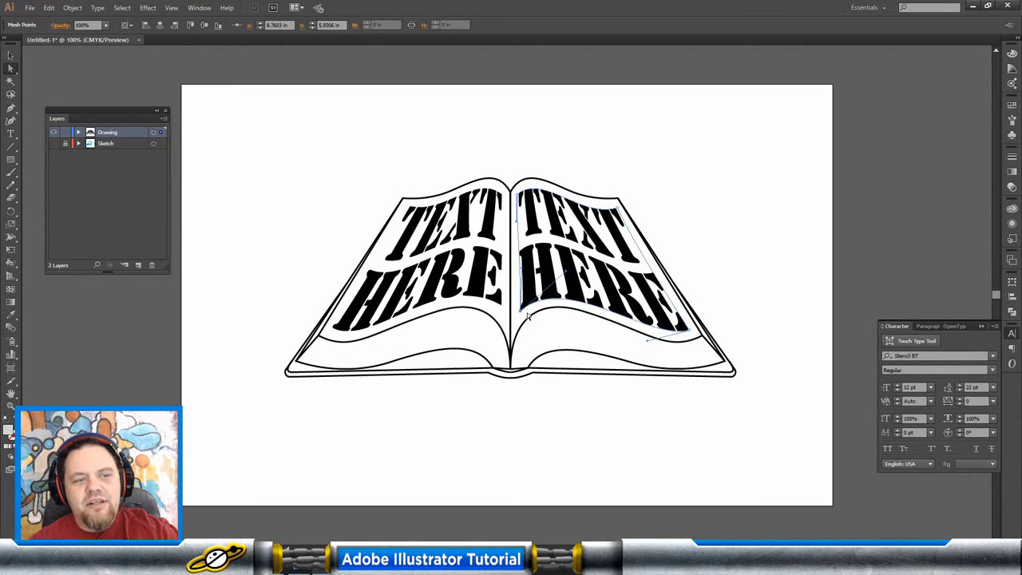
{"action": "key", "text": "Right"}
{"action": "key", "text": "Right"}
{"action": "key", "text": "Left"}
{"action": "key", "text": "Down"}
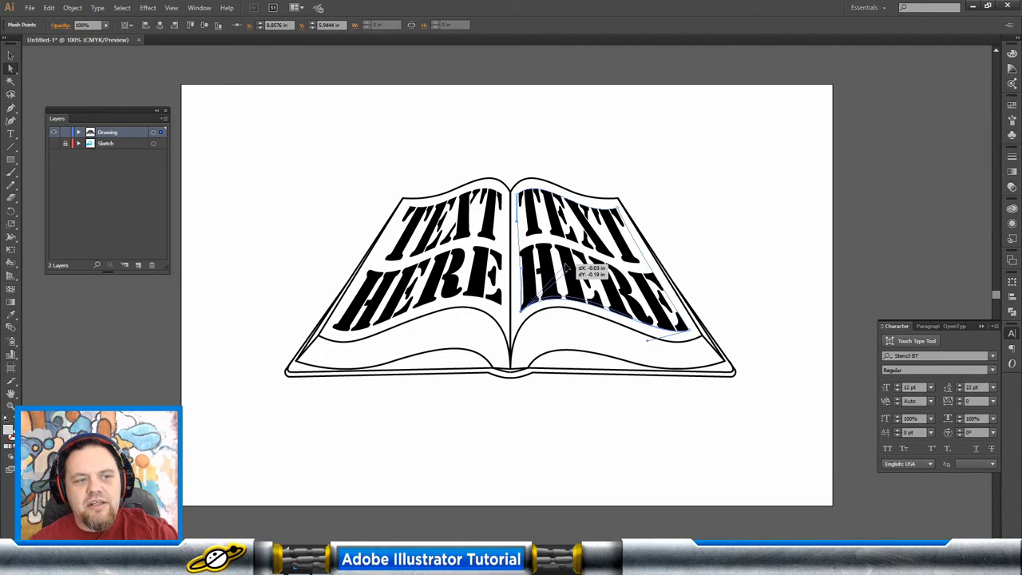
{"action": "left_click", "coordinate": [11, 57]}
{"action": "left_click", "coordinate": [425, 169]}
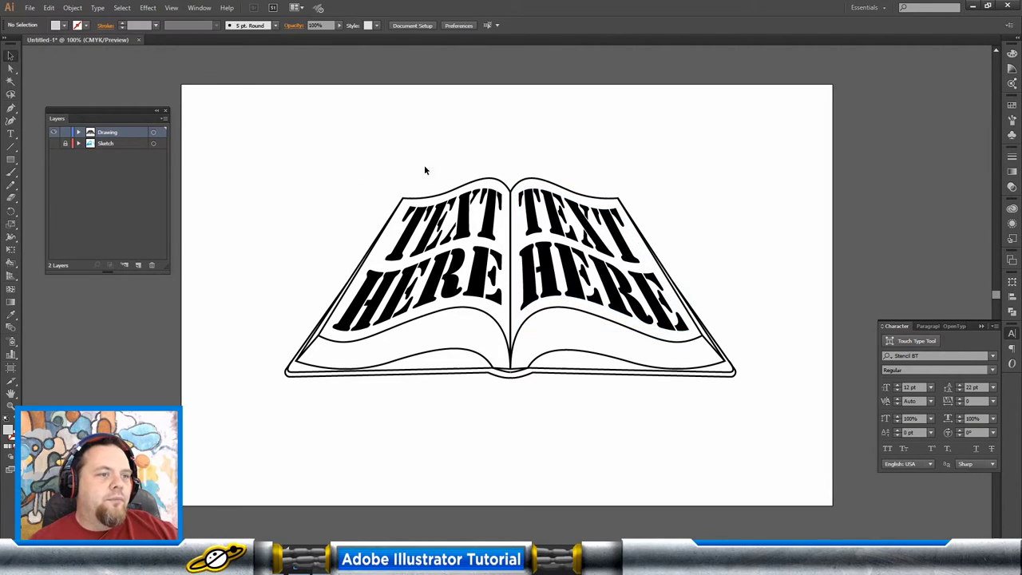
Expand the warped TEXT HERE envelopes on both pages into plain shapes and deselect them.
{"action": "left_click", "coordinate": [572, 283]}
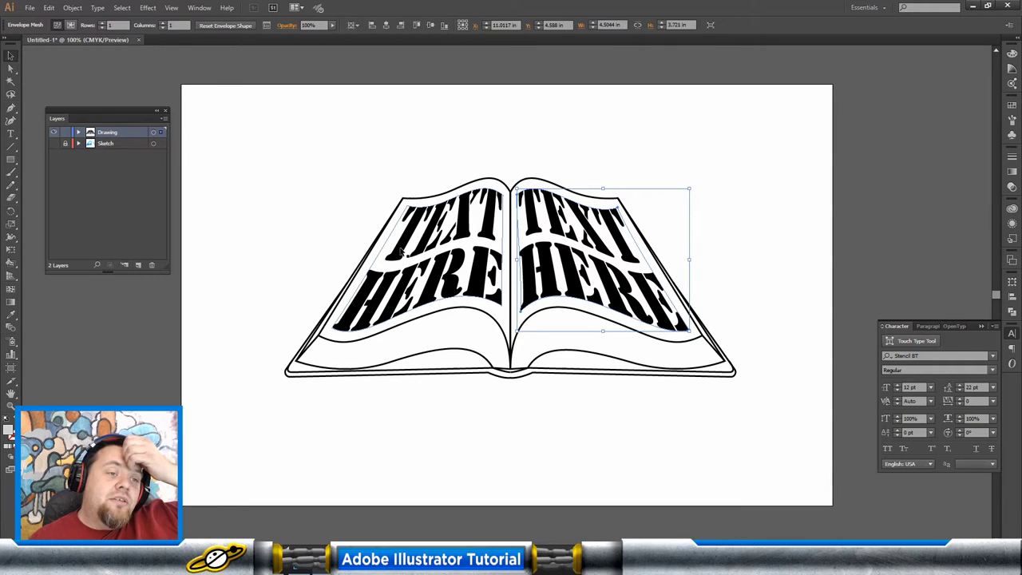
{"action": "left_click", "coordinate": [433, 270], "text": "shift"}
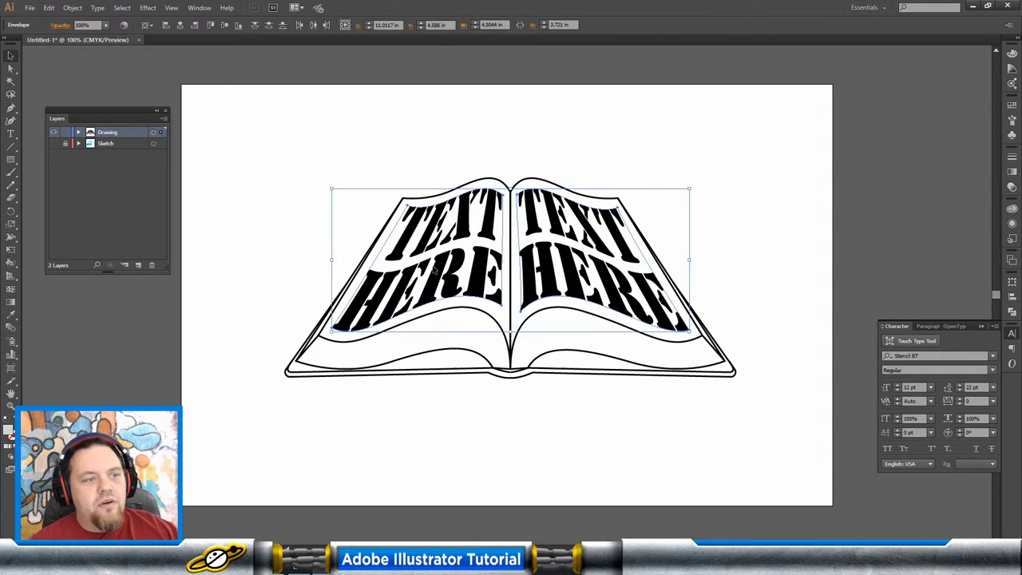
{"action": "left_click", "coordinate": [97, 7]}
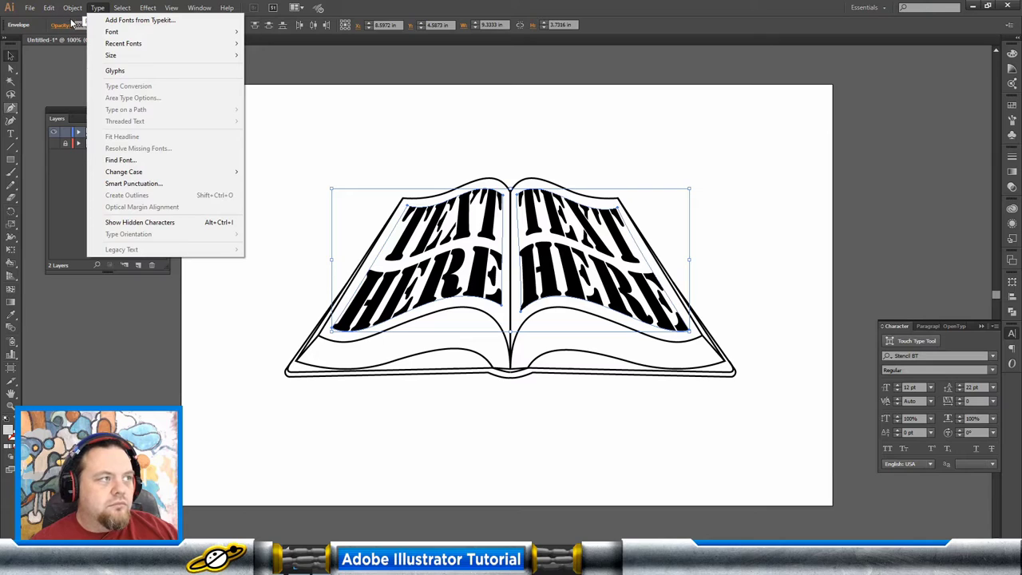
{"action": "mouse_move", "coordinate": [72, 8]}
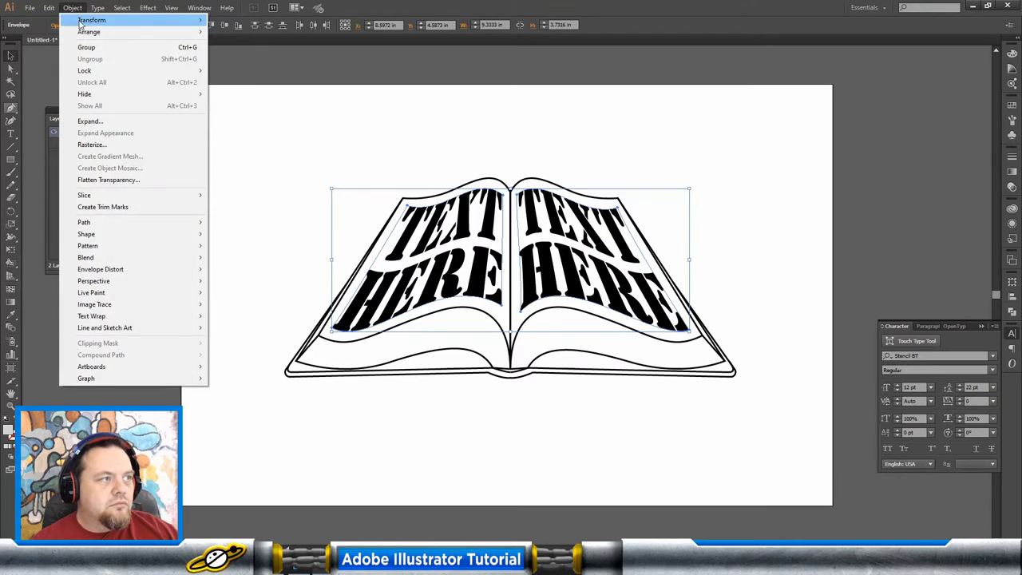
{"action": "left_click", "coordinate": [124, 121]}
{"action": "left_click", "coordinate": [484, 342]}
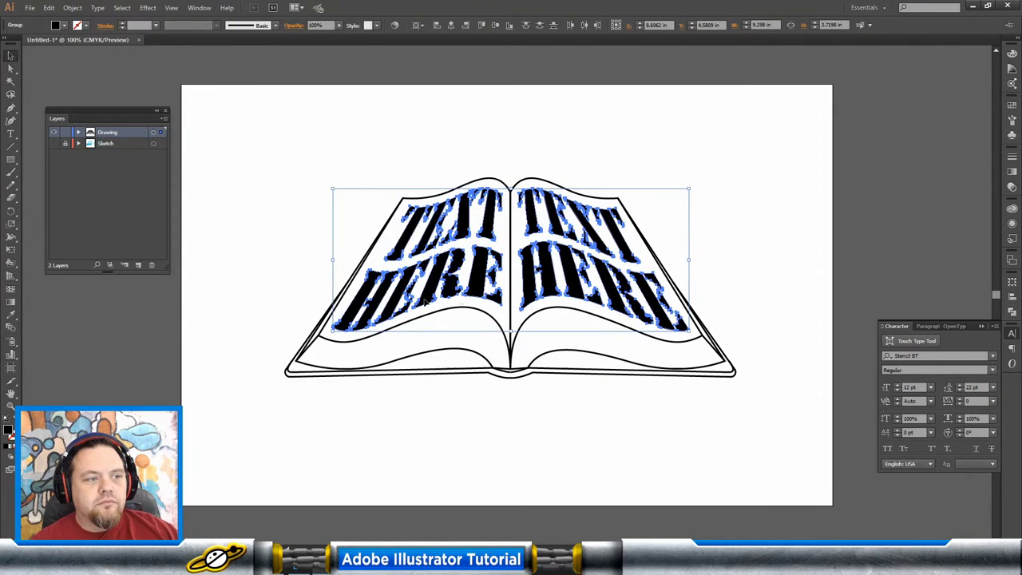
{"action": "left_click", "coordinate": [826, 262]}
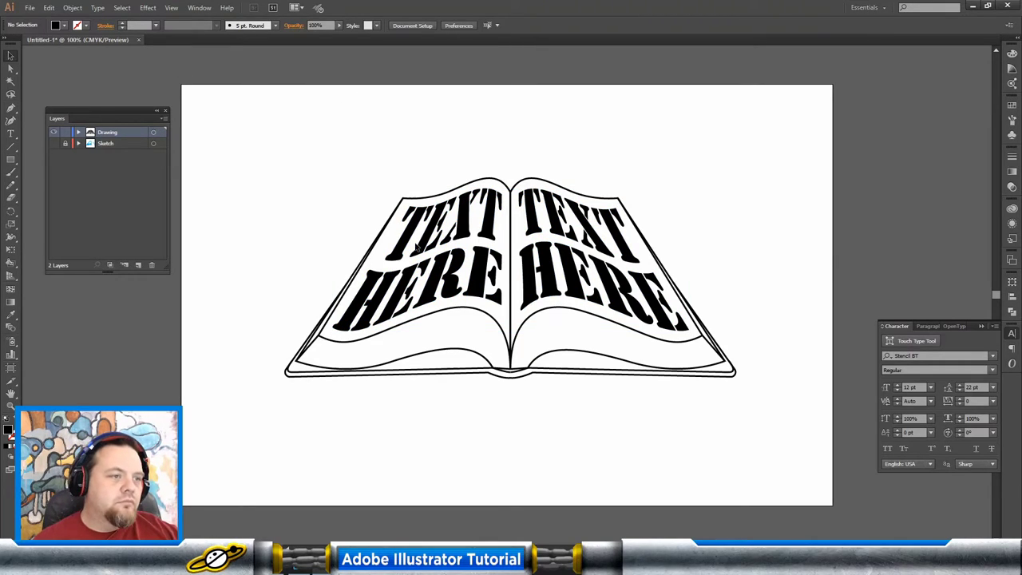
Select the book drawing without the lettering and set its stroke to 5 pt with round caps and round corners.
{"action": "left_click", "coordinate": [461, 251]}
{"action": "left_click", "coordinate": [589, 262], "text": "shift"}
{"action": "left_click_drag", "start_coordinate": [273, 160], "coordinate": [777, 441]}
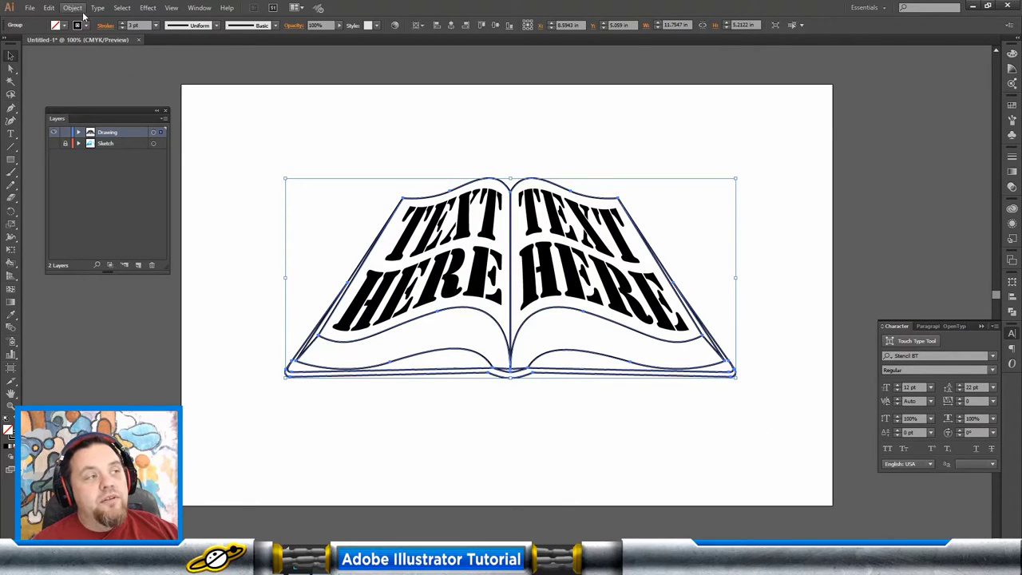
{"action": "left_click", "coordinate": [123, 23]}
{"action": "left_click", "coordinate": [123, 23]}
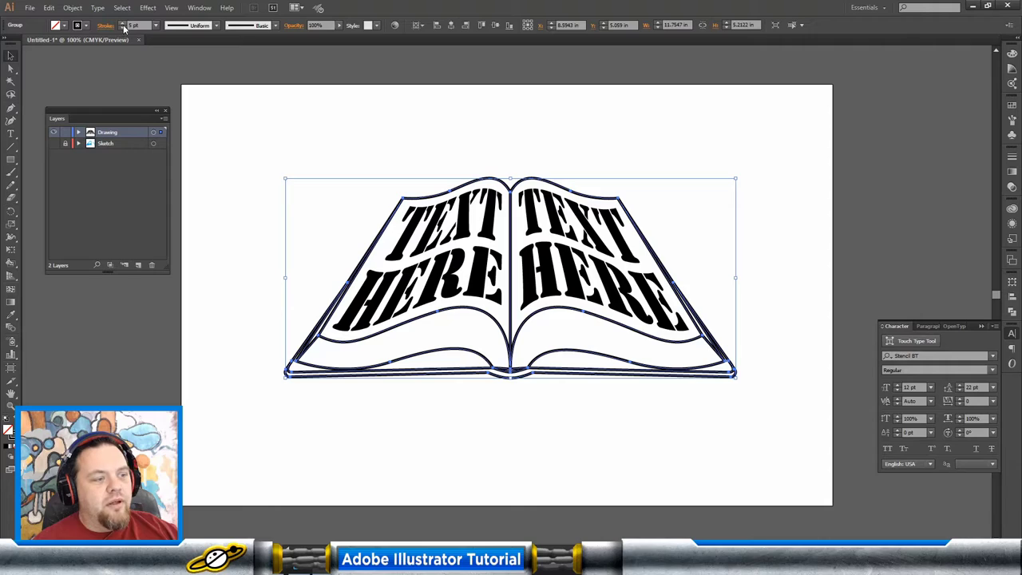
{"action": "left_click", "coordinate": [1012, 157]}
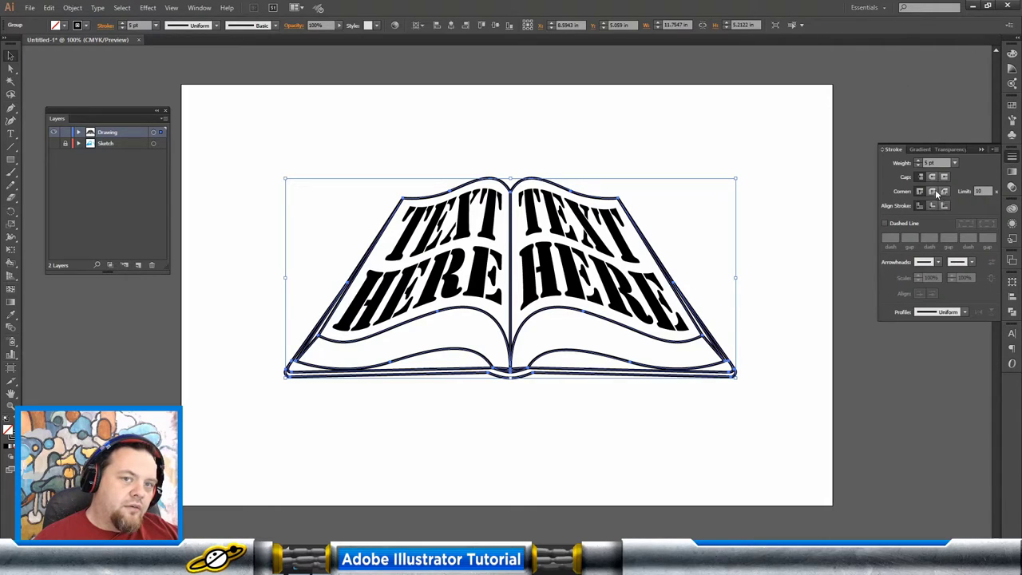
{"action": "left_click", "coordinate": [933, 192]}
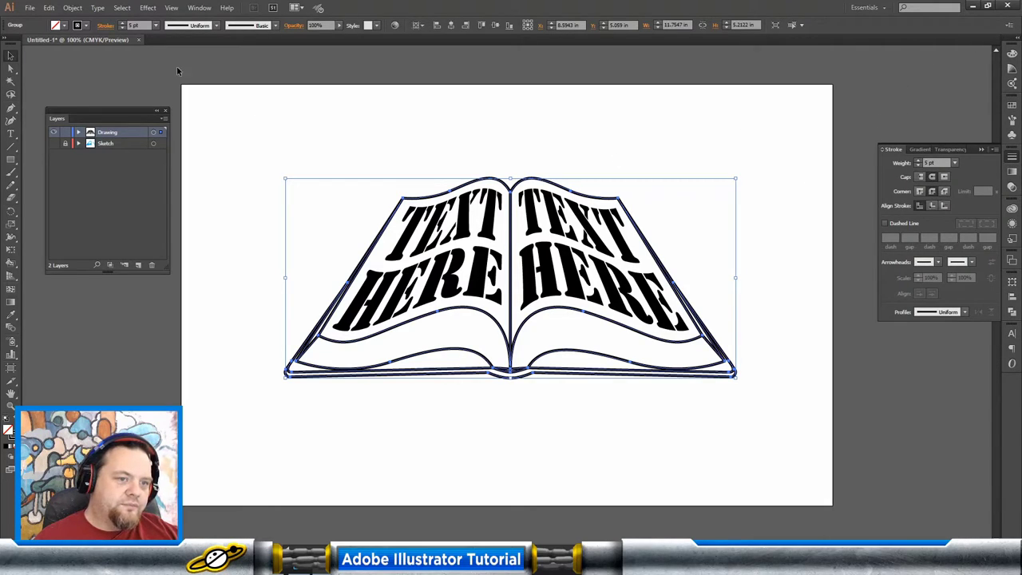
Expand the book line art's fill and stroke and unite the resulting pieces into one shape.
{"action": "left_click", "coordinate": [72, 8]}
{"action": "left_click", "coordinate": [89, 121]}
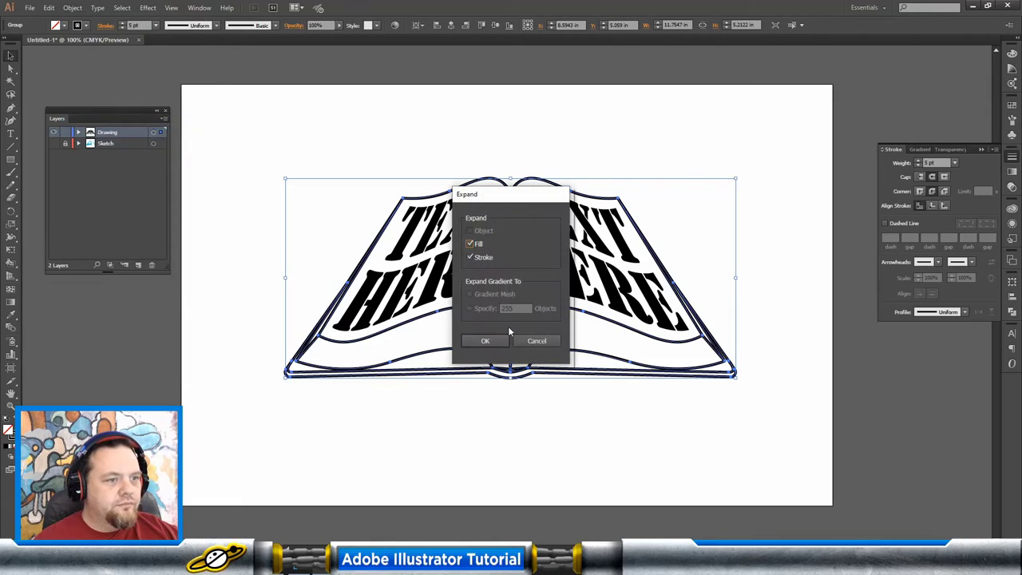
{"action": "left_click", "coordinate": [487, 338]}
{"action": "left_click", "coordinate": [1012, 312]}
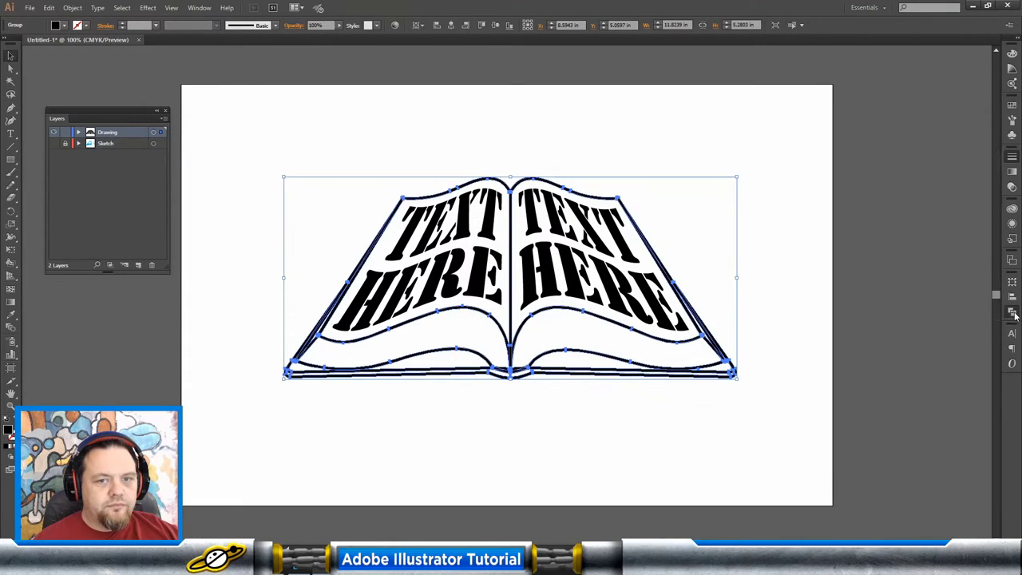
{"action": "left_click", "coordinate": [888, 298]}
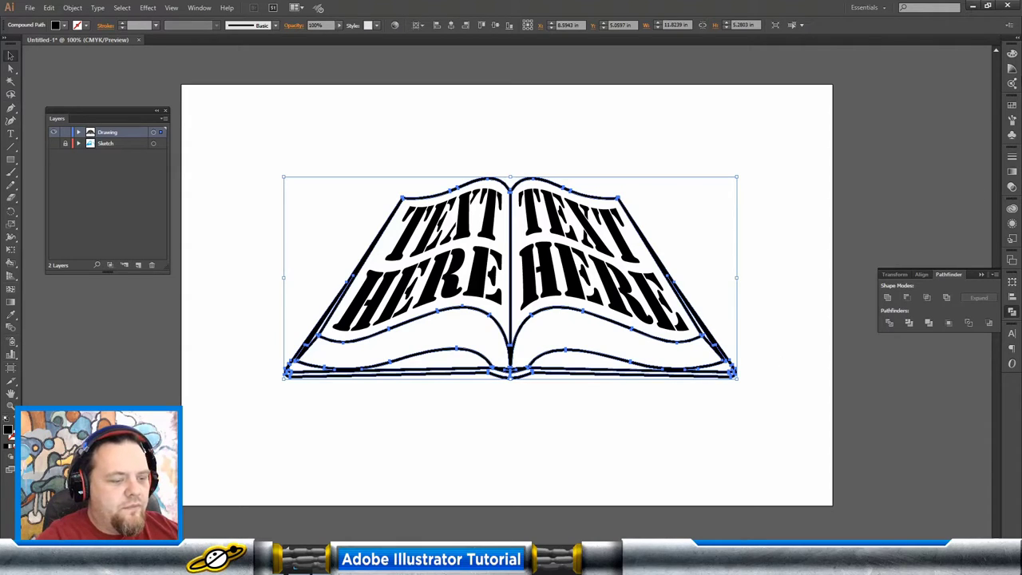
Duplicate the united book outline in place and give the copy a 9 pt stroke with round caps and round corners.
{"action": "left_click", "coordinate": [697, 128]}
{"action": "key", "text": "ctrl+a"}
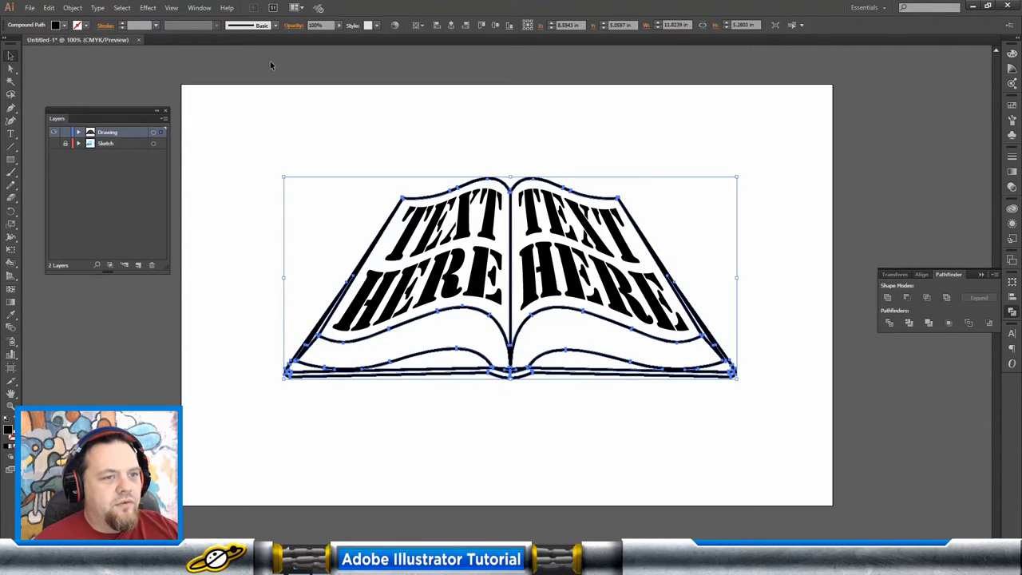
{"action": "left_click", "coordinate": [122, 23]}
{"action": "left_click", "coordinate": [122, 23]}
{"action": "left_click", "coordinate": [121, 23]}
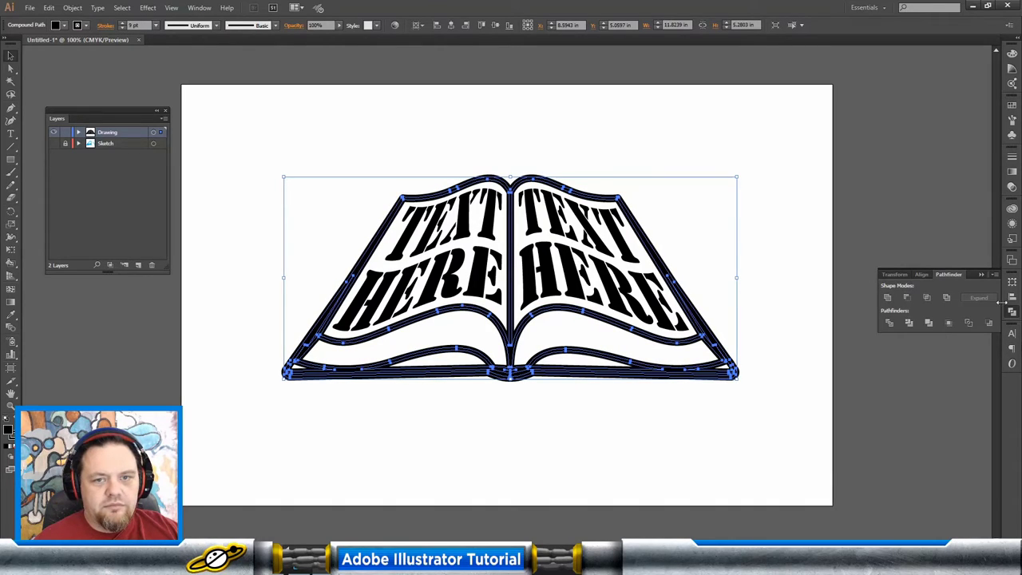
{"action": "left_click", "coordinate": [1012, 156]}
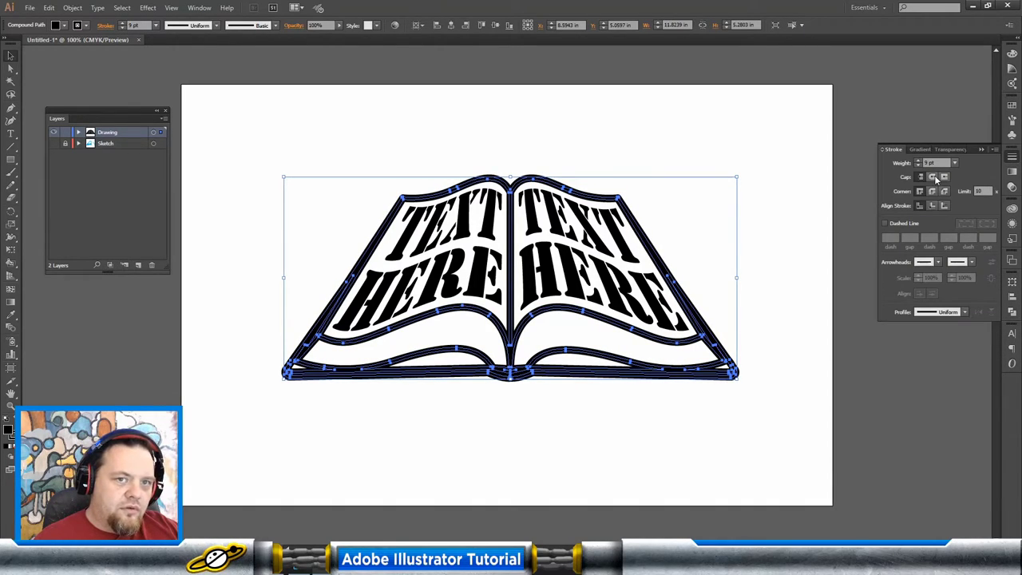
Expand the copied outline's 9 pt stroke and unite it into one thick book outline.
{"action": "left_click", "coordinate": [72, 8]}
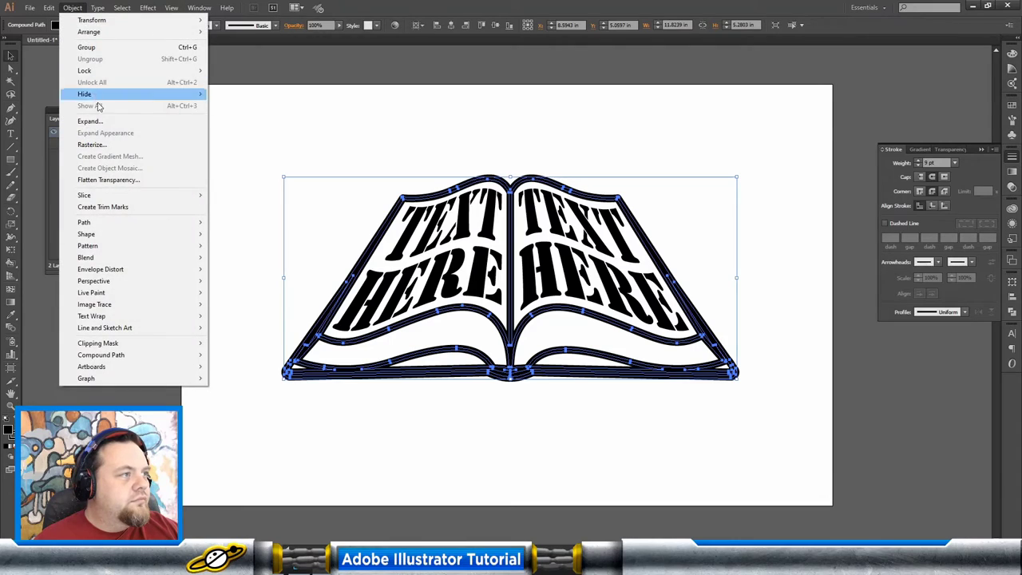
{"action": "left_click", "coordinate": [88, 121]}
{"action": "left_click", "coordinate": [508, 341]}
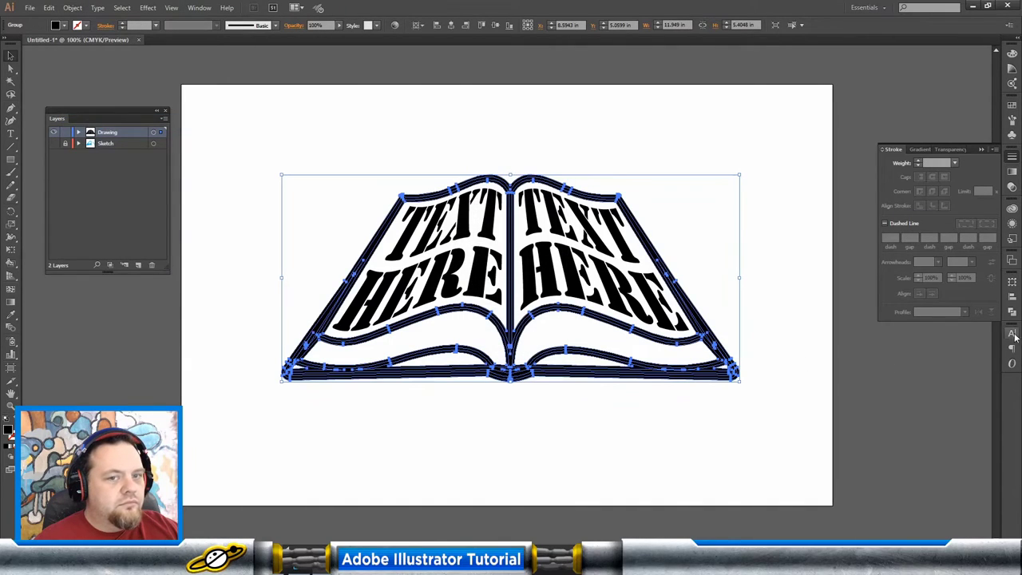
{"action": "left_click", "coordinate": [1012, 311]}
{"action": "left_click", "coordinate": [889, 299]}
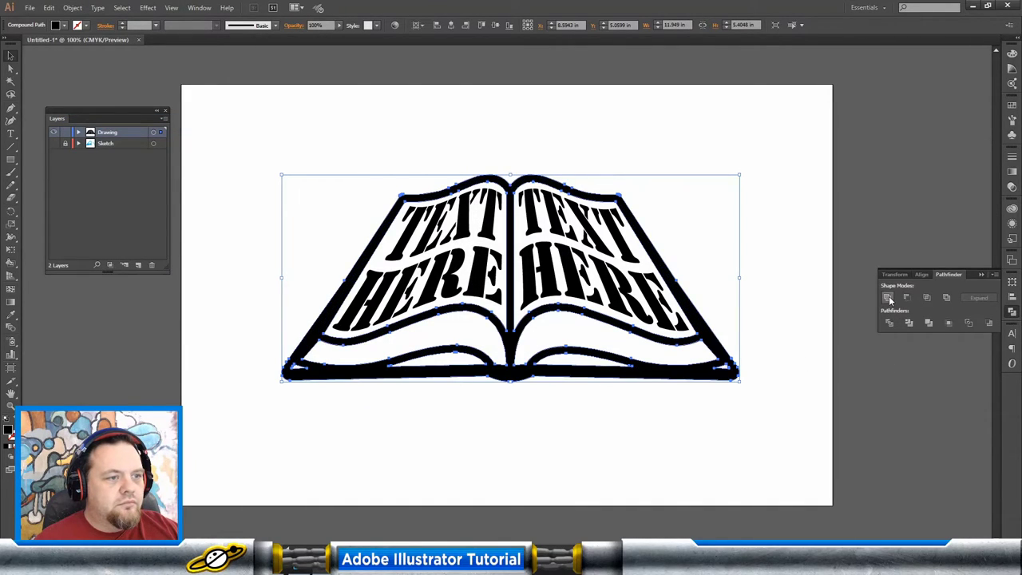
Release the thick outline's compound path and unite its pieces into a solid book silhouette.
{"action": "left_click", "coordinate": [945, 297]}
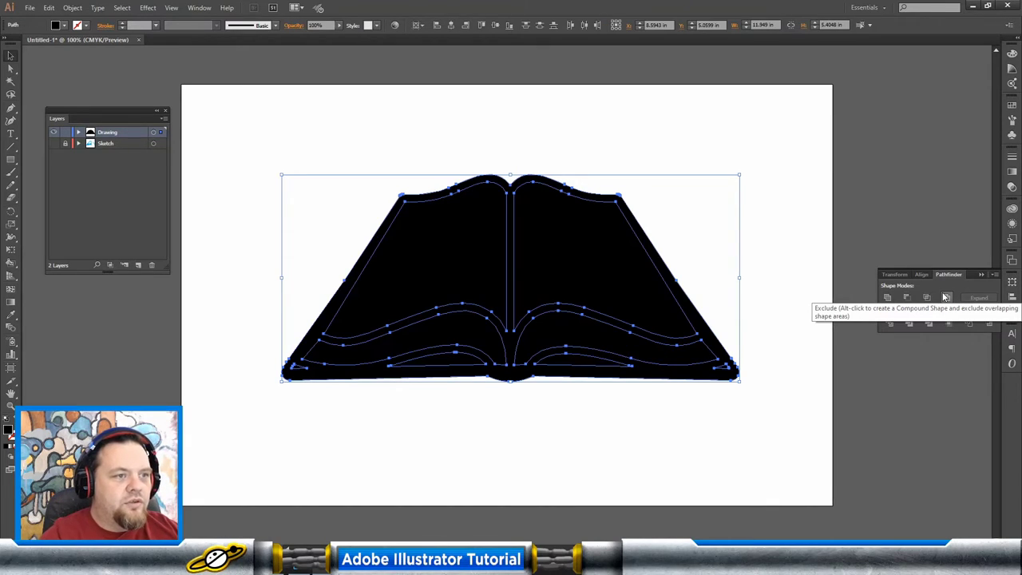
{"action": "key", "text": "ctrl+shift+b"}
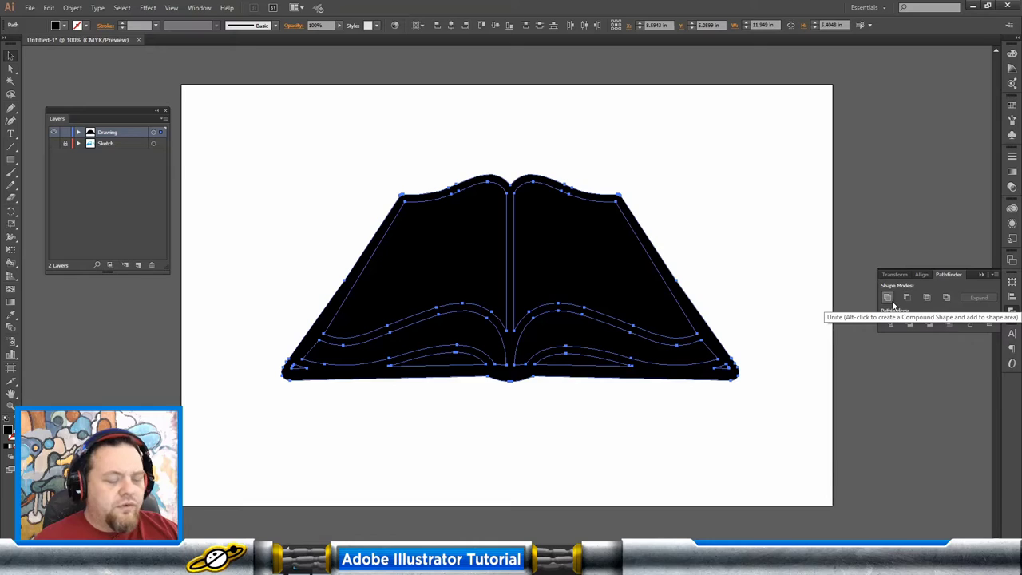
{"action": "left_click", "coordinate": [892, 300]}
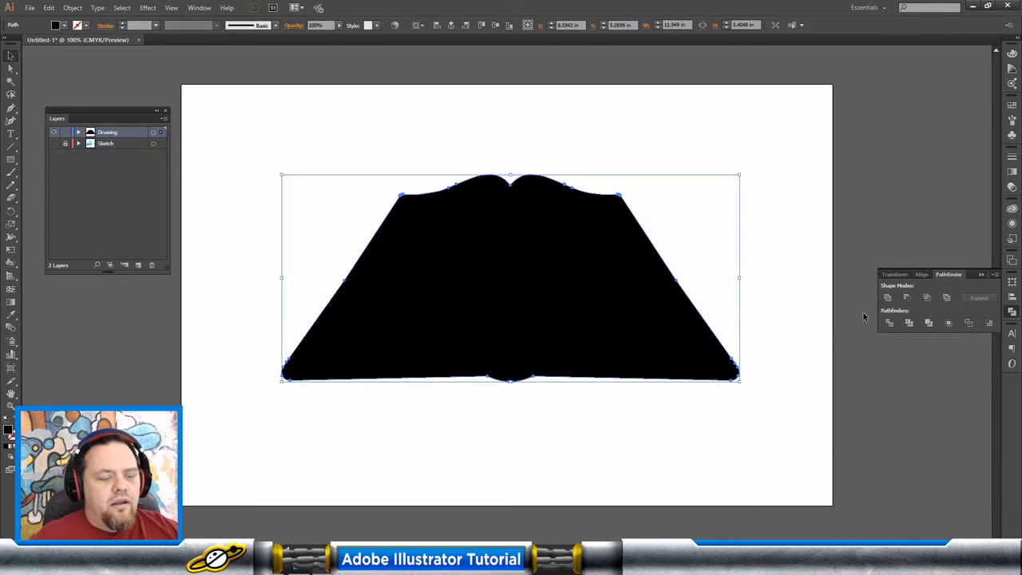
Send the solid silhouette behind the line art and lettering, fill it with light gray, and deselect it.
{"action": "key", "text": "ctrl+shift+b"}
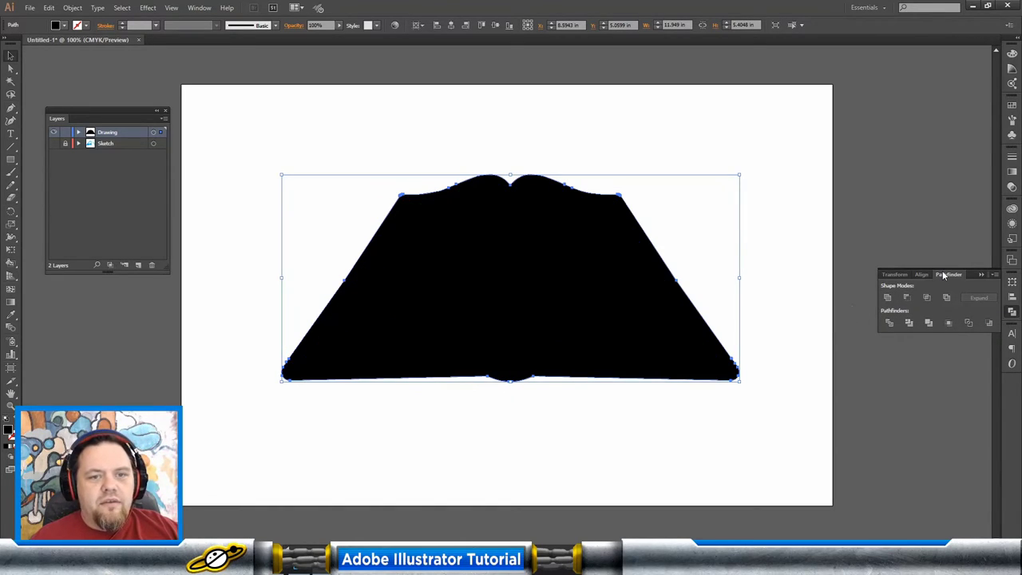
{"action": "left_click", "coordinate": [1012, 105]}
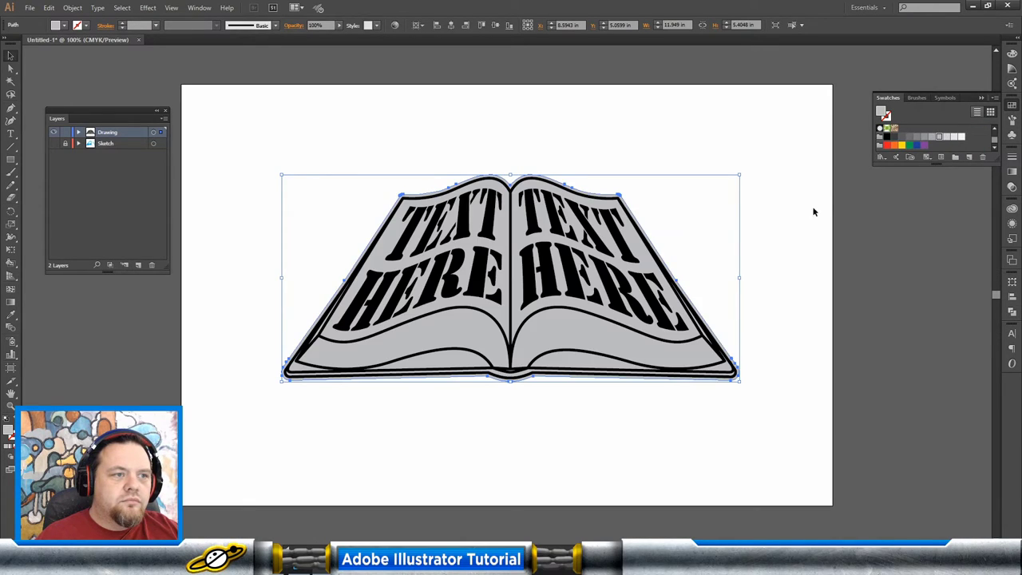
{"action": "left_click", "coordinate": [812, 210]}
Select the book's line art and light gray silhouette together and duplicate both in place, in front of the lettering.
{"action": "left_click", "coordinate": [625, 331]}
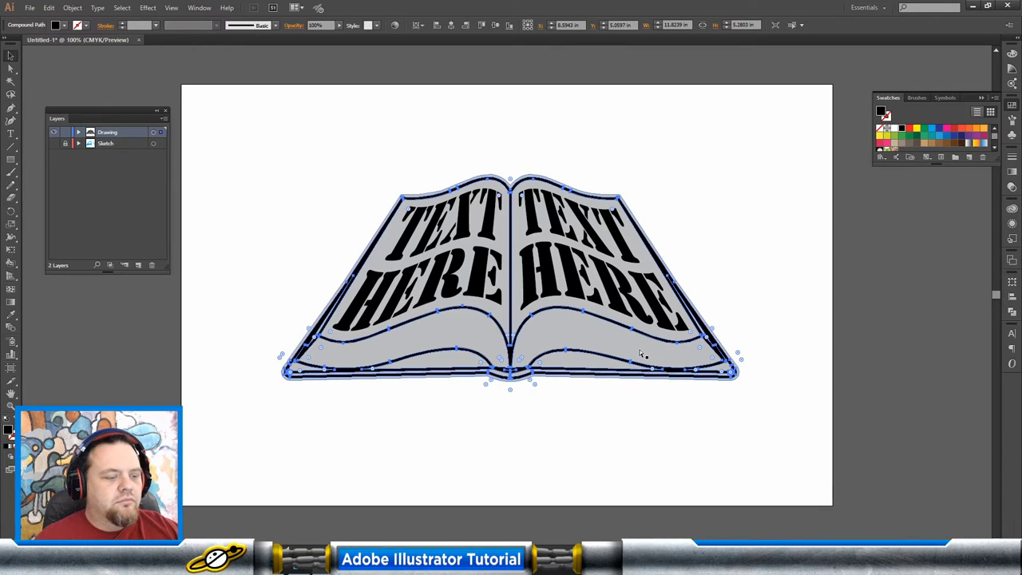
{"action": "left_click_drag", "start_coordinate": [766, 347], "coordinate": [628, 396]}
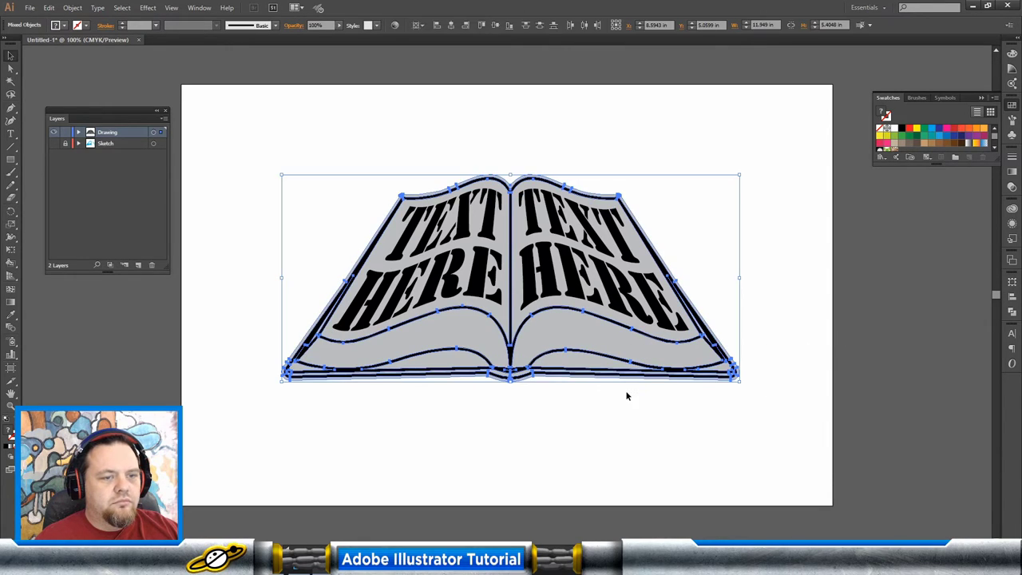
{"action": "key", "text": "ctrl+g"}
{"action": "left_click", "coordinate": [706, 415]}
{"action": "key", "text": "ctrl+z"}
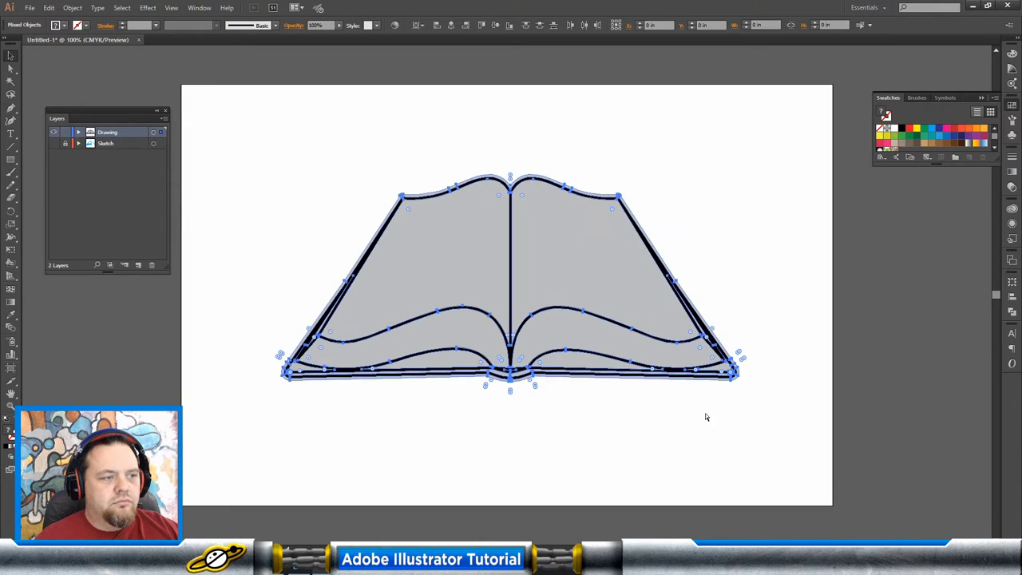
Subtract the copied line art from the copied silhouette with Minus Front and select the resulting group of gray shapes.
{"action": "left_click", "coordinate": [1012, 311]}
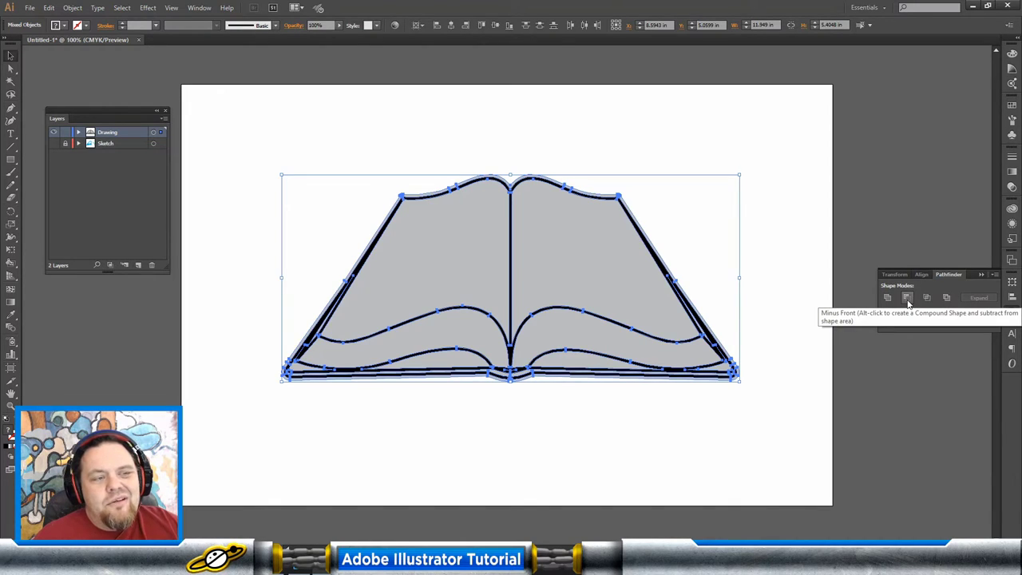
{"action": "left_click", "coordinate": [747, 294]}
{"action": "left_click", "coordinate": [652, 314]}
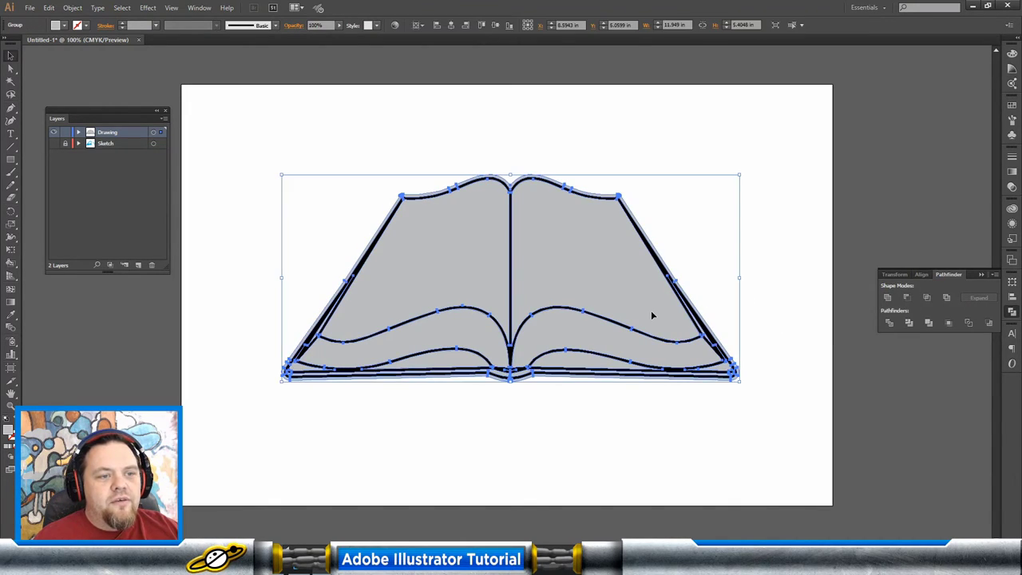
Isolate the gray shapes group and fill both large page shapes with a linear white-to-black gradient.
{"action": "double_click", "coordinate": [651, 310]}
{"action": "left_click", "coordinate": [663, 307]}
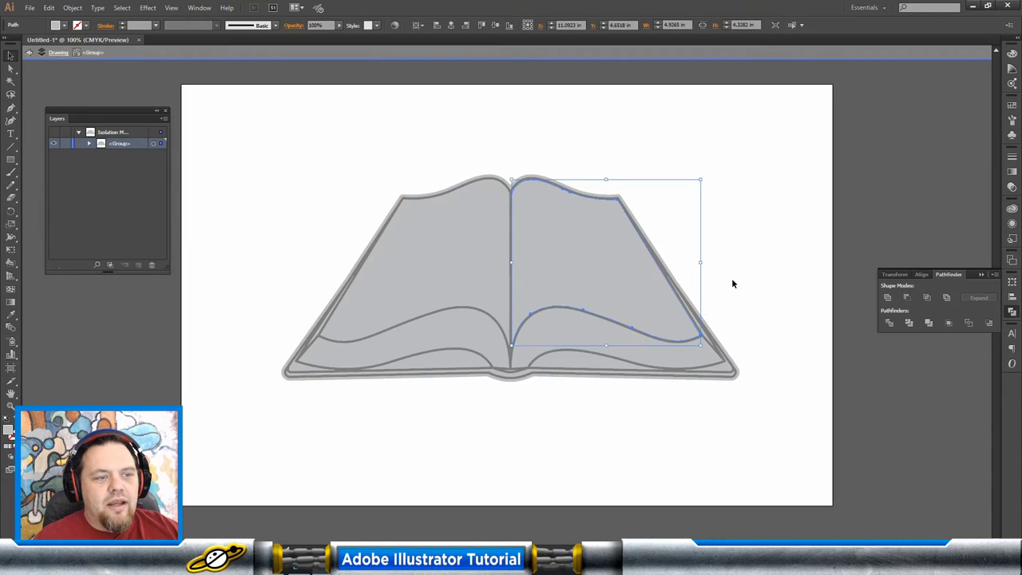
{"action": "left_click", "coordinate": [490, 249], "text": "shift"}
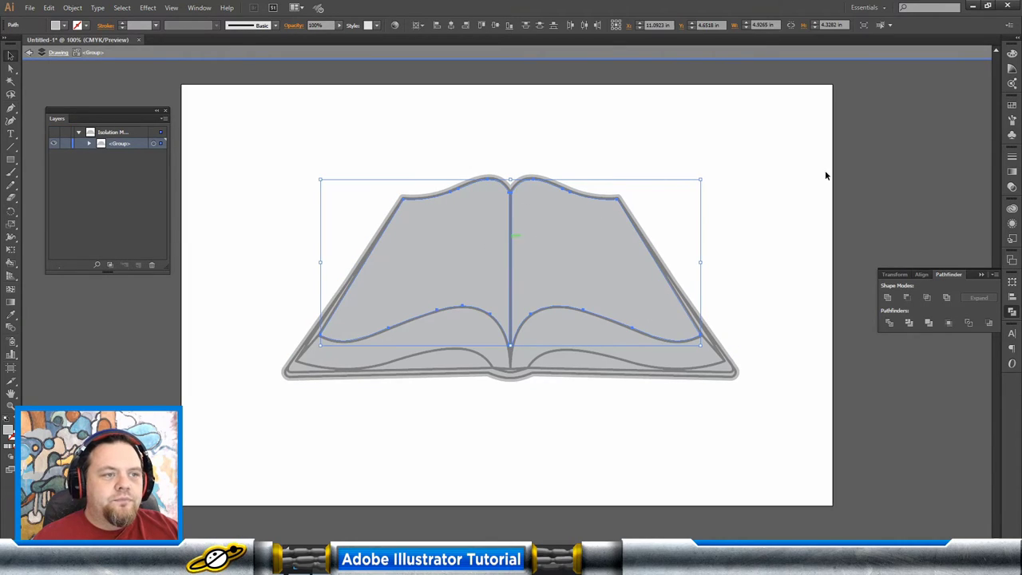
{"action": "left_click", "coordinate": [1012, 169]}
{"action": "left_click", "coordinate": [933, 222]}
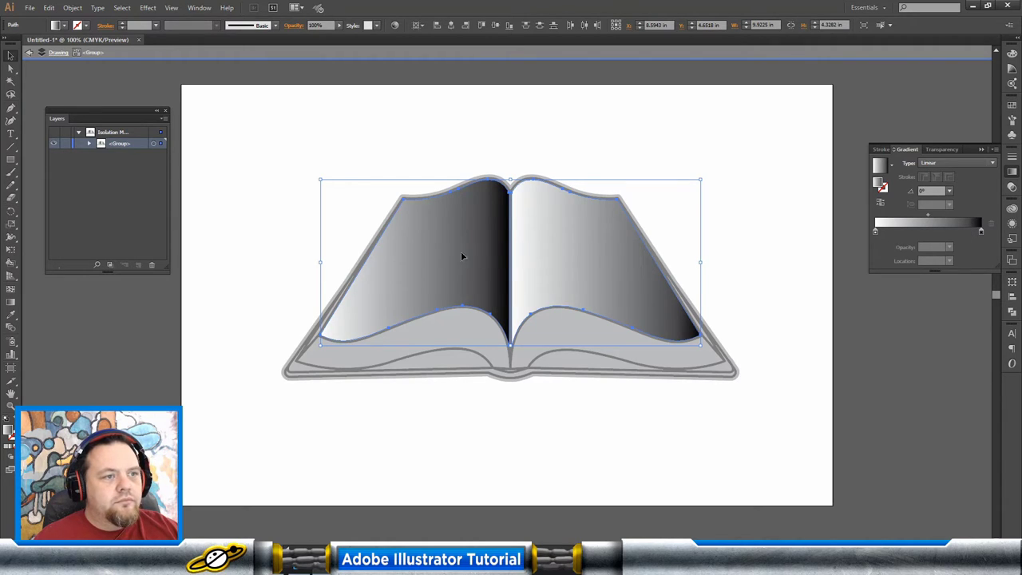
Recolor the pages' gradient with light gray at both ends and a white stop about a third of the way along, then deselect.
{"action": "left_click", "coordinate": [981, 231]}
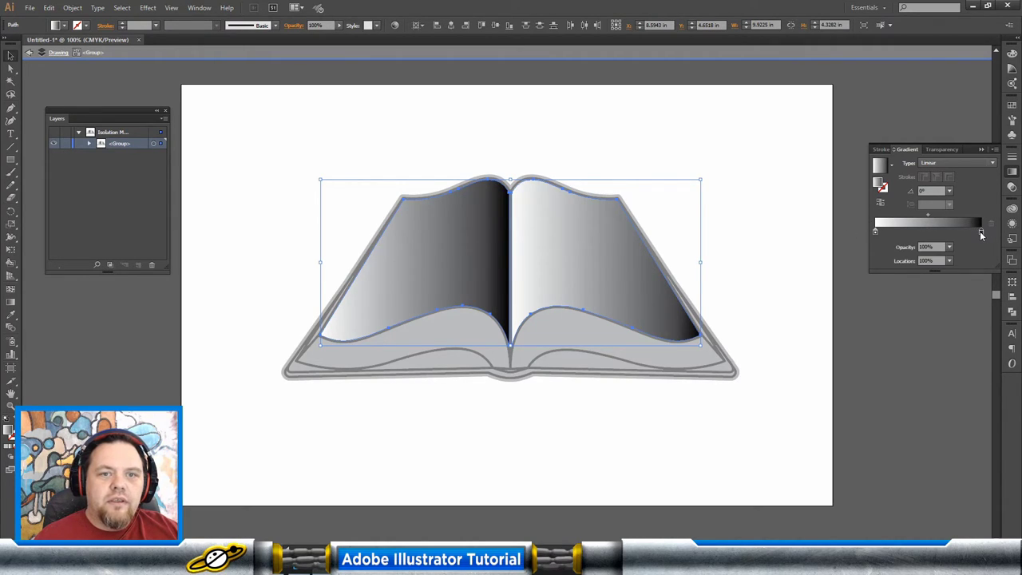
{"action": "double_click", "coordinate": [982, 231]}
{"action": "left_click", "coordinate": [918, 289]}
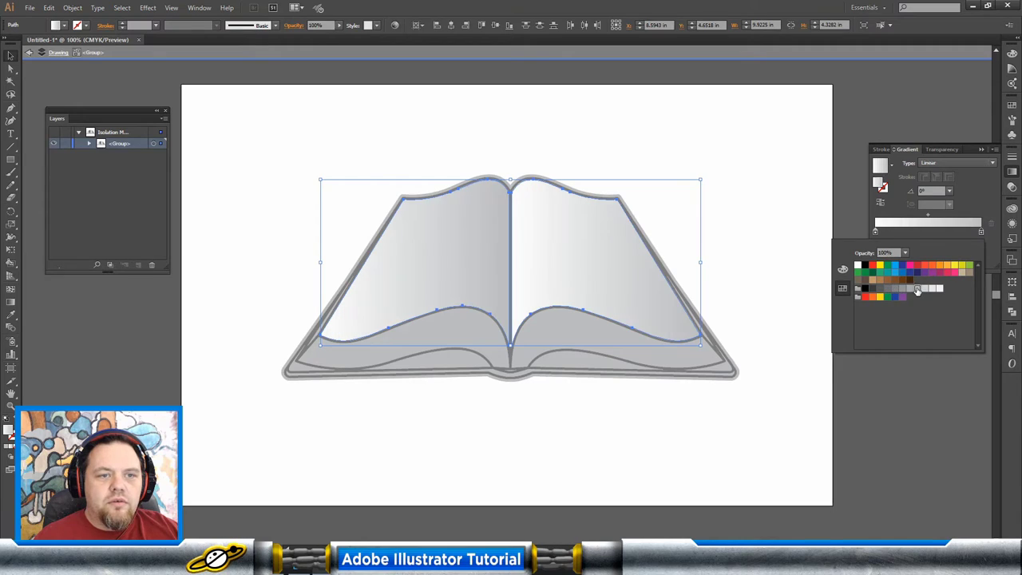
{"action": "left_click", "coordinate": [900, 231]}
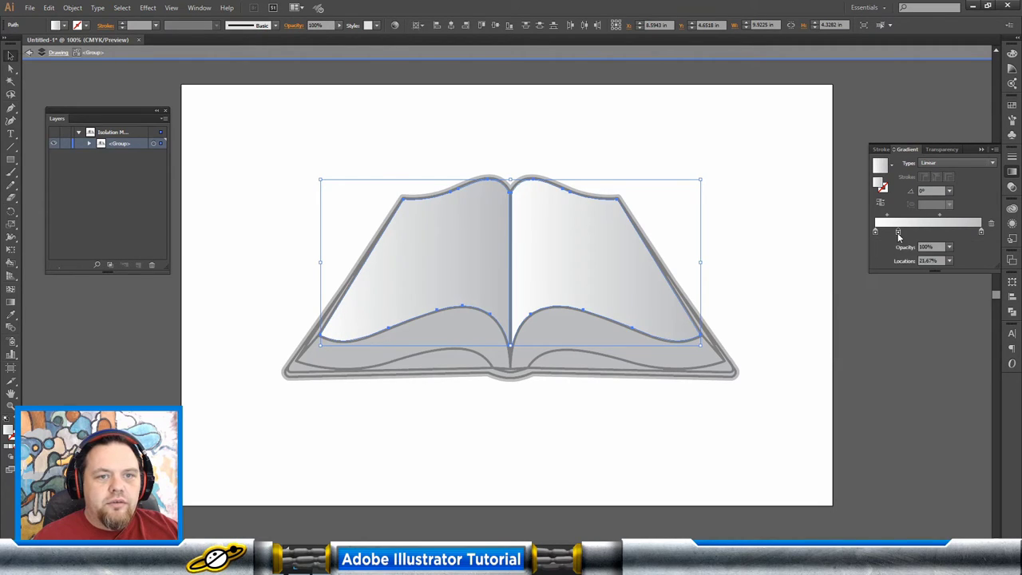
{"action": "double_click", "coordinate": [900, 232]}
{"action": "left_click", "coordinate": [862, 268]}
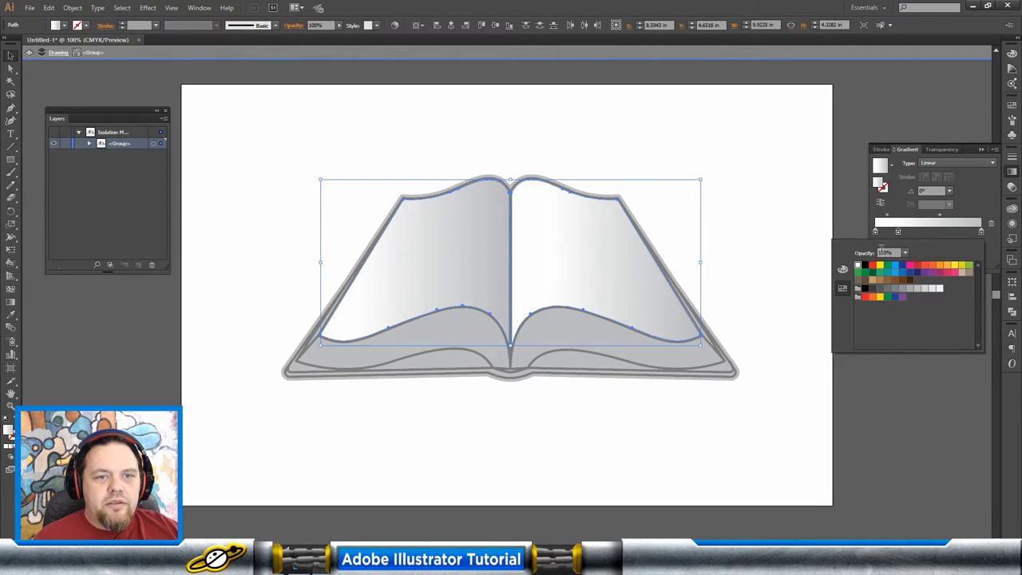
{"action": "left_click", "coordinate": [898, 237]}
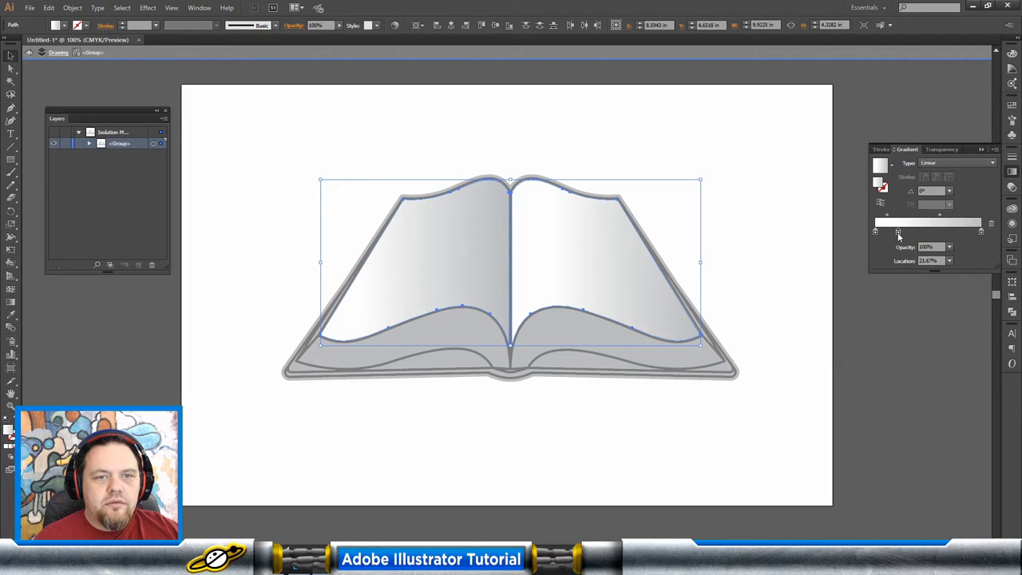
{"action": "left_click_drag", "start_coordinate": [898, 232], "coordinate": [913, 231]}
{"action": "double_click", "coordinate": [876, 233]}
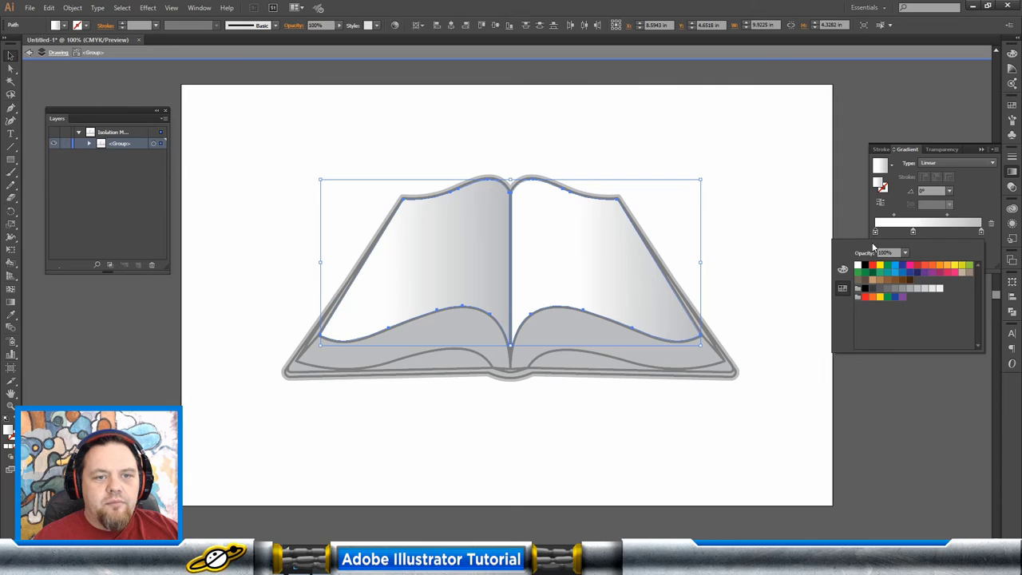
{"action": "left_click", "coordinate": [917, 289]}
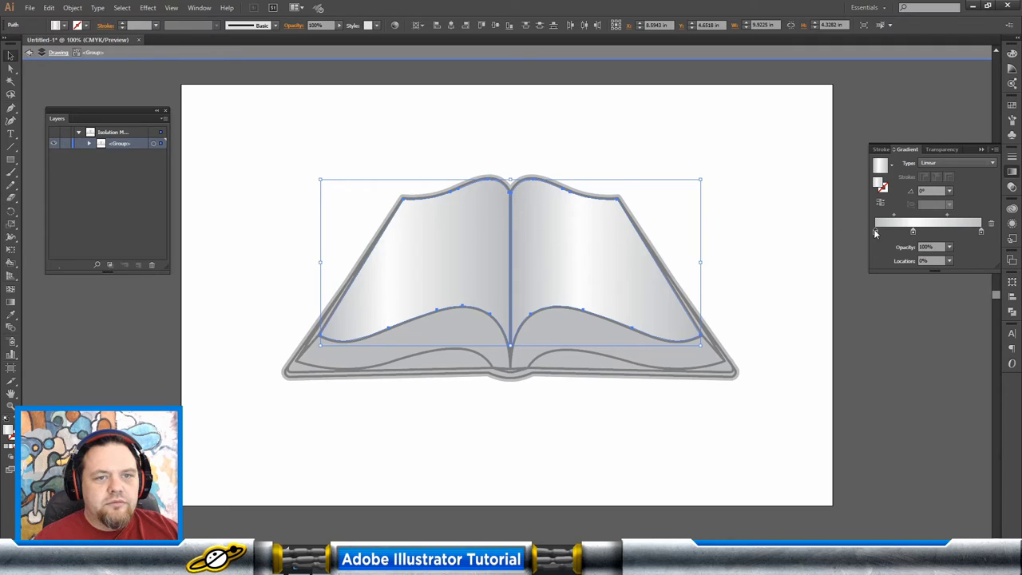
{"action": "left_click", "coordinate": [769, 199]}
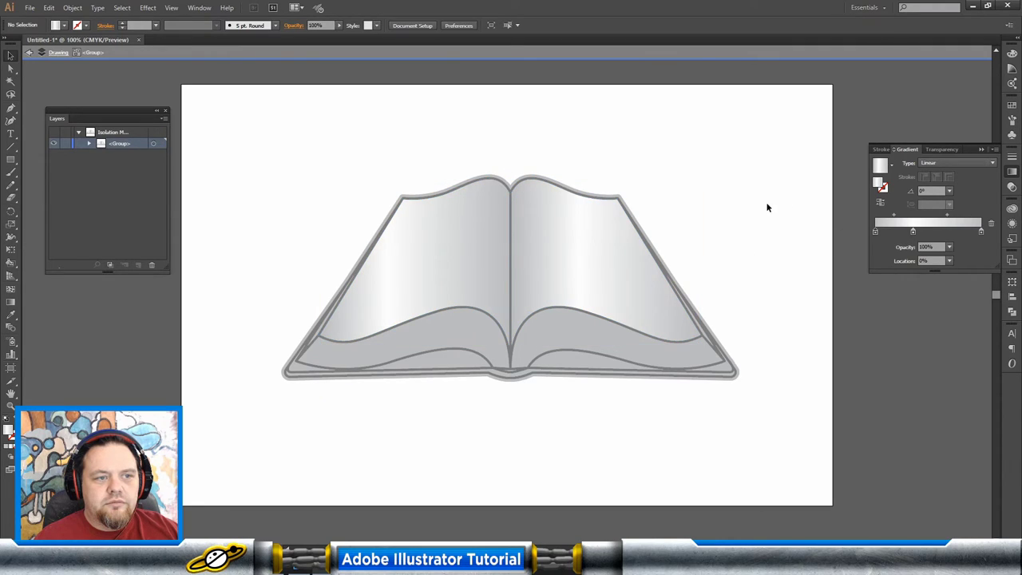
Redirect the right page's gradient diagonally from its outer edge down toward the spine, at about -166°.
{"action": "left_click", "coordinate": [603, 262]}
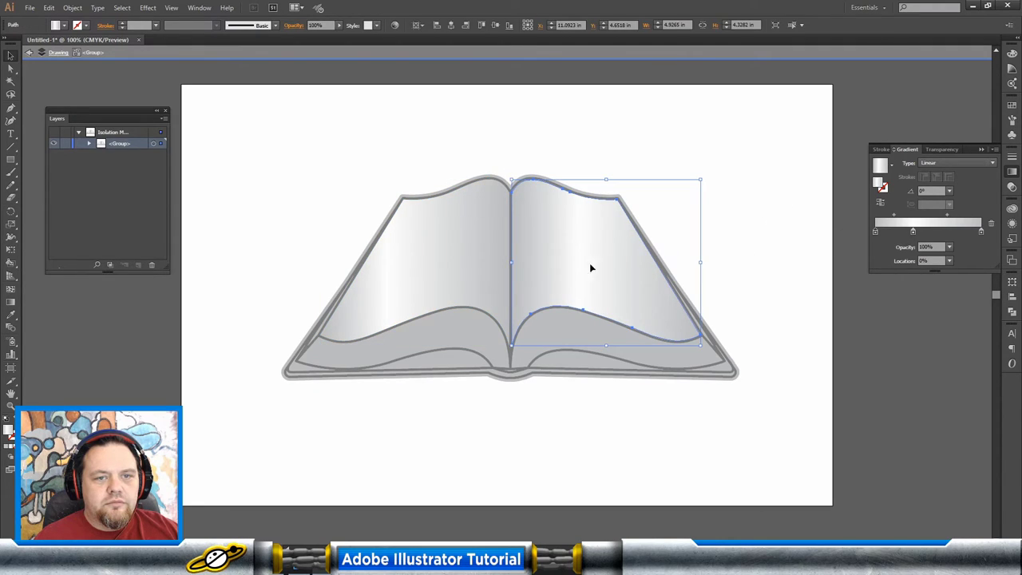
{"action": "left_click", "coordinate": [459, 260]}
{"action": "left_click", "coordinate": [619, 260]}
{"action": "left_click", "coordinate": [735, 217]}
{"action": "left_click", "coordinate": [592, 260]}
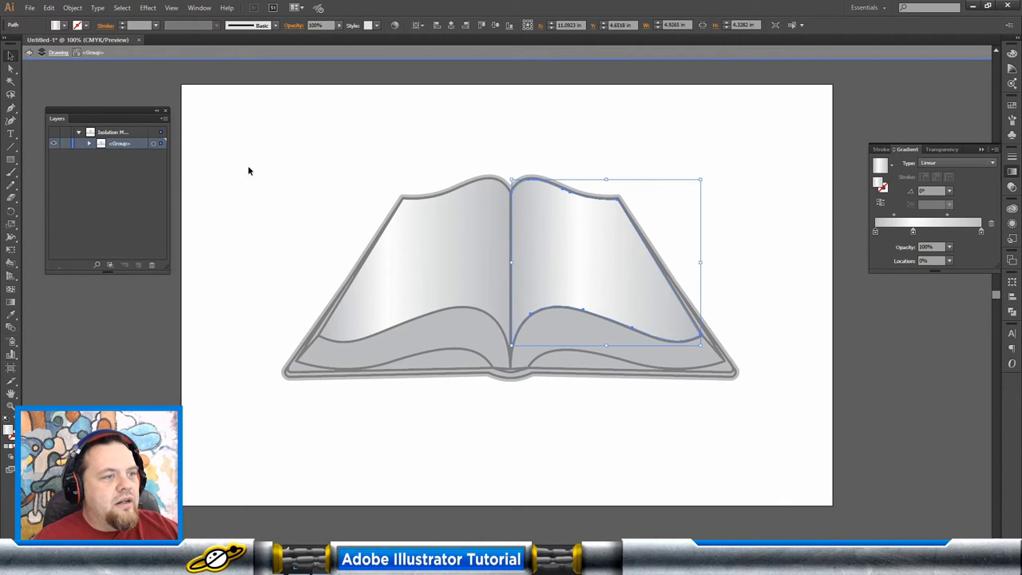
{"action": "left_click", "coordinate": [11, 175]}
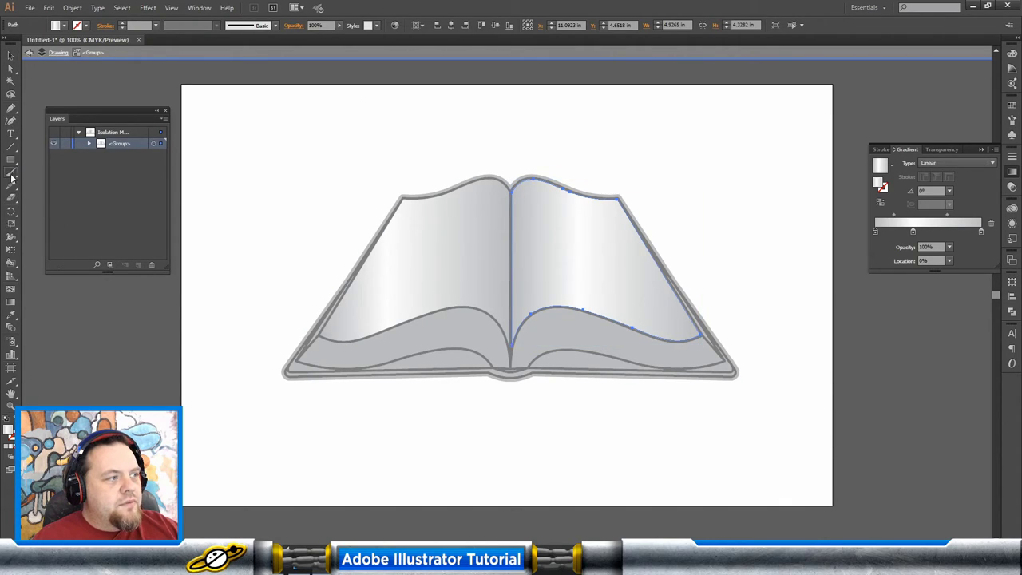
{"action": "left_click", "coordinate": [12, 303]}
{"action": "left_click_drag", "start_coordinate": [639, 240], "coordinate": [520, 263]}
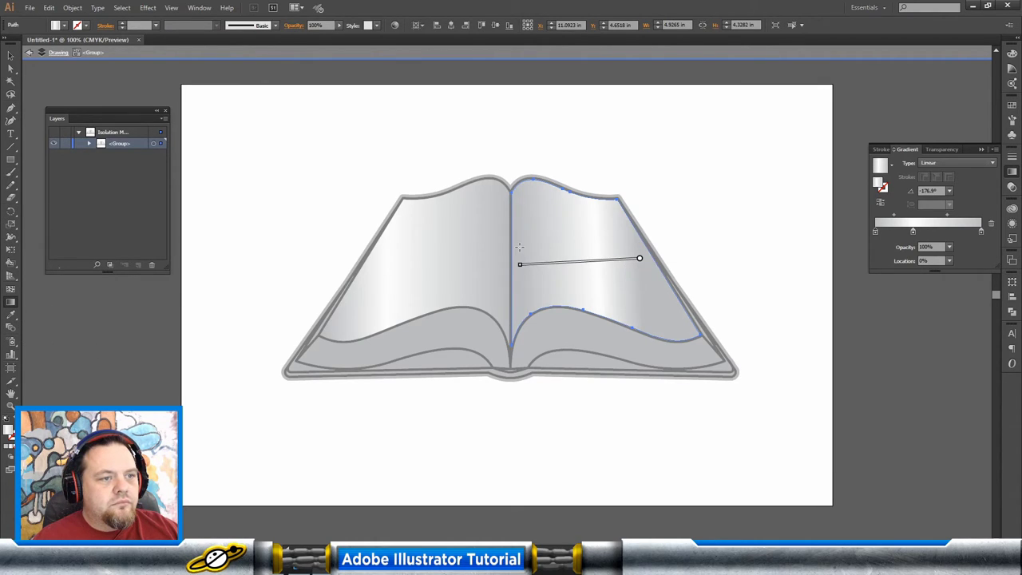
{"action": "left_click_drag", "start_coordinate": [635, 253], "coordinate": [512, 257]}
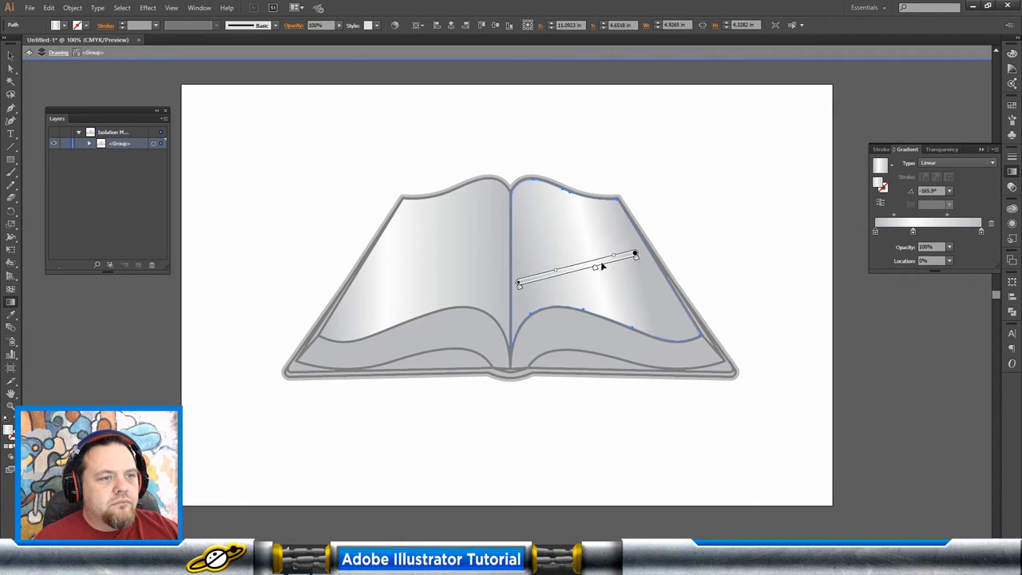
Redirect the left page's gradient from its outer edge down toward the spine at about -11.6°, and exit isolation mode.
{"action": "left_click", "coordinate": [10, 54]}
{"action": "left_click", "coordinate": [379, 227]}
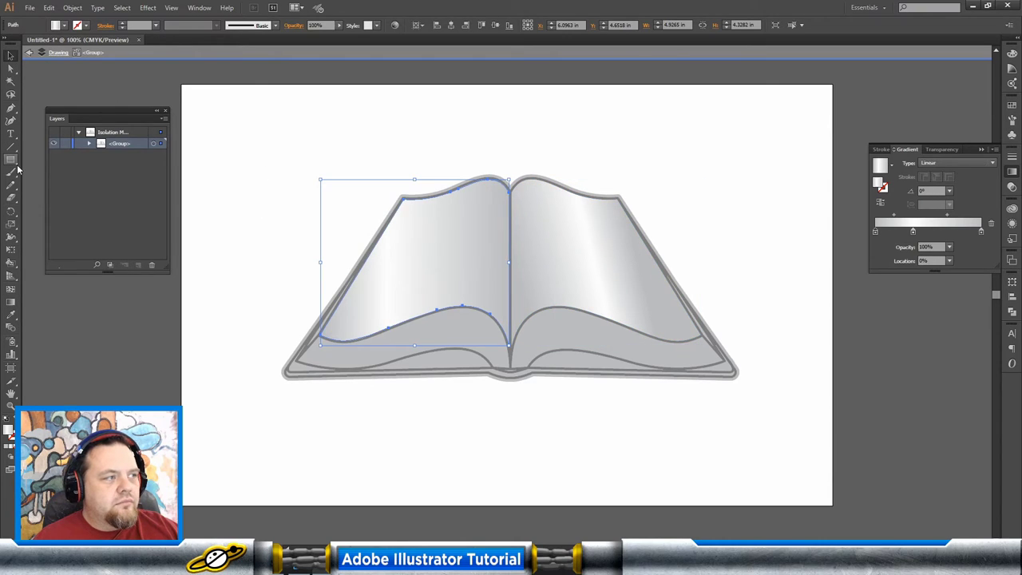
{"action": "left_click", "coordinate": [11, 303]}
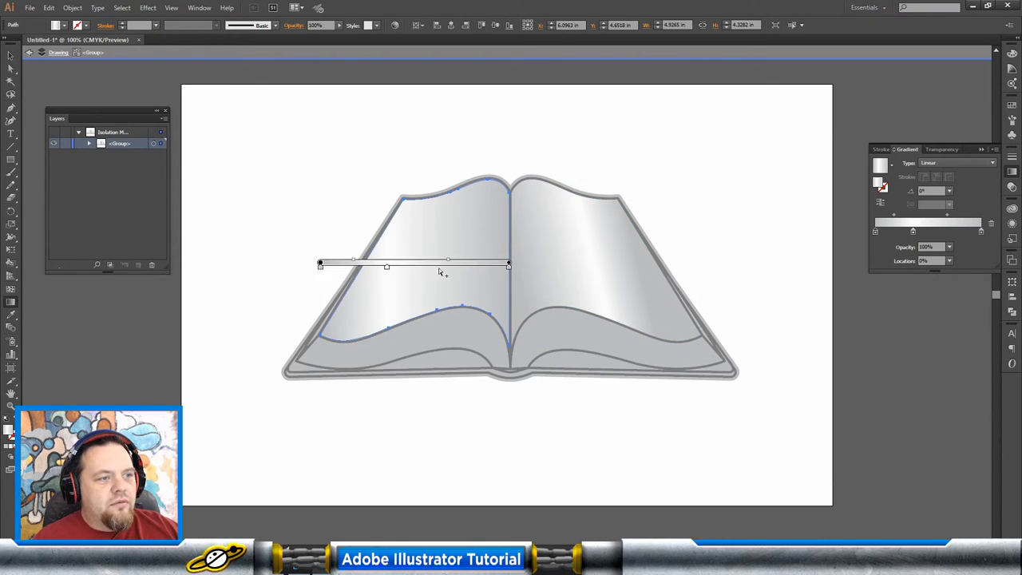
{"action": "mouse_move", "coordinate": [378, 252]}
{"action": "left_mouse_down"}
{"action": "mouse_move", "coordinate": [448, 259]}
{"action": "mouse_move", "coordinate": [501, 279]}
{"action": "left_mouse_up"}
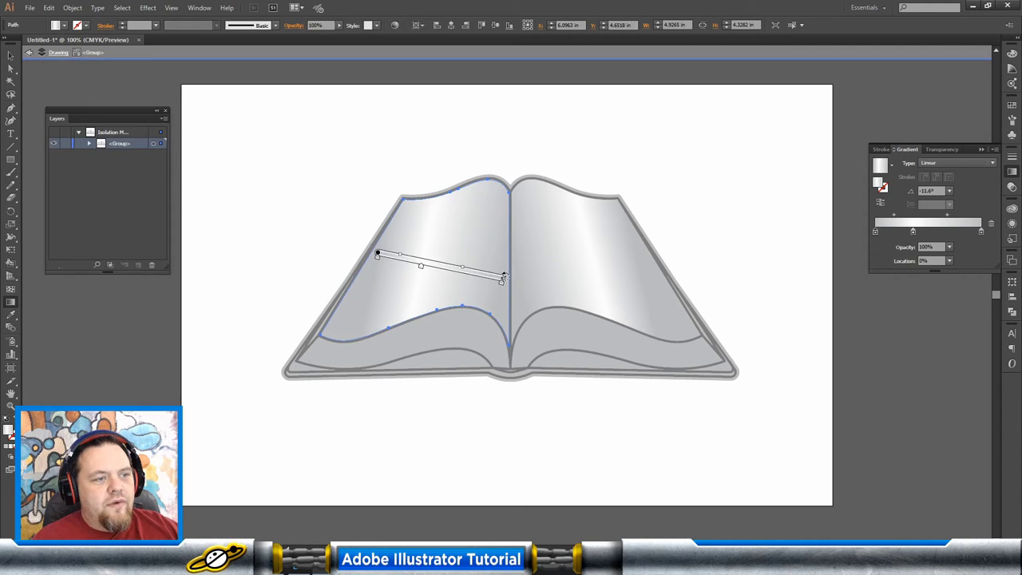
{"action": "mouse_move", "coordinate": [379, 253]}
{"action": "left_mouse_down"}
{"action": "mouse_move", "coordinate": [502, 285]}
{"action": "mouse_move", "coordinate": [499, 278]}
{"action": "left_mouse_up"}
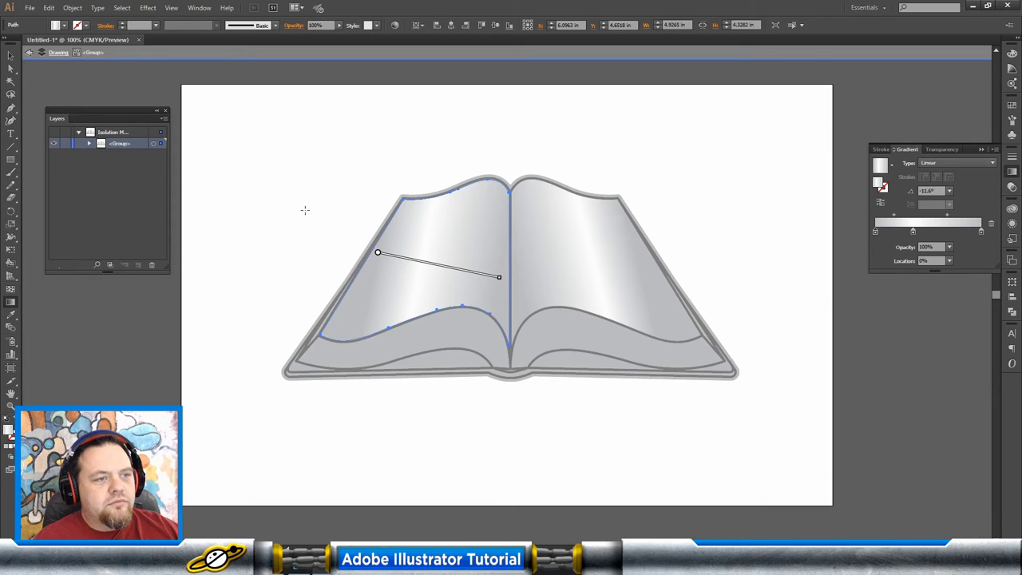
{"action": "key", "text": "v"}
{"action": "double_click", "coordinate": [271, 152]}
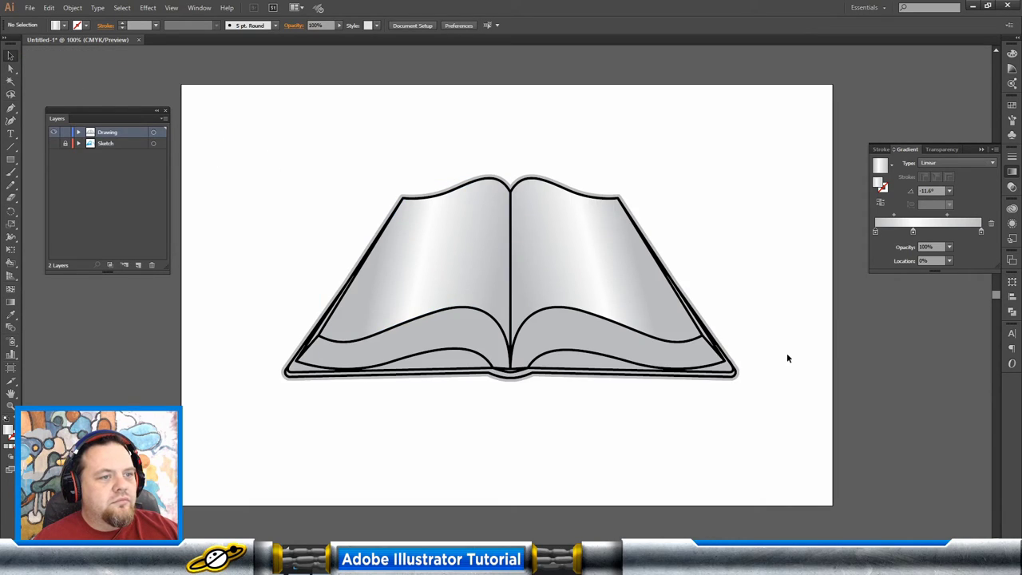
Send the gradient-shaded book group behind the TEXT HERE lettering and deselect it.
{"action": "left_click", "coordinate": [557, 291]}
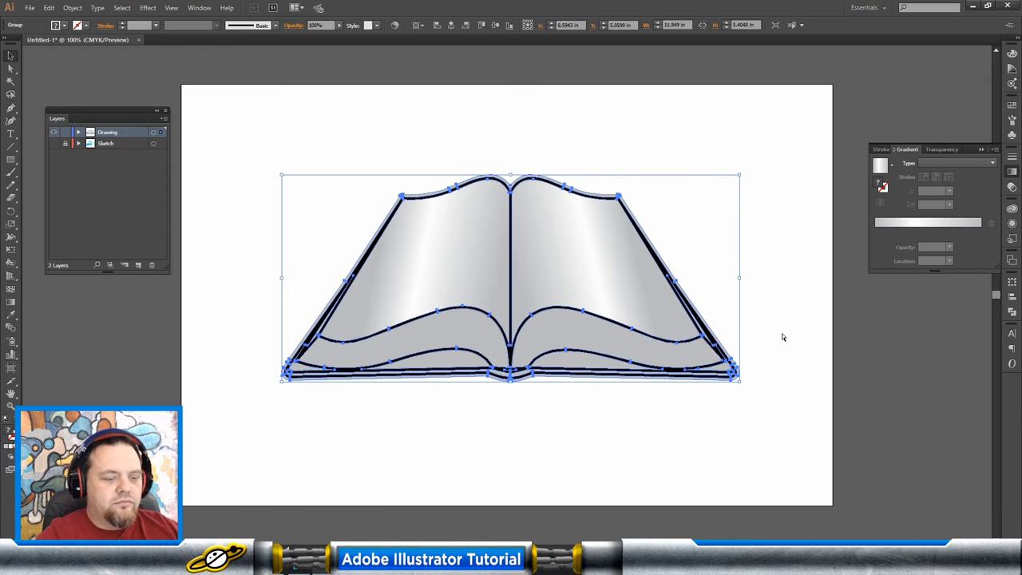
{"action": "key", "text": "ctrl+shift+bracketleft"}
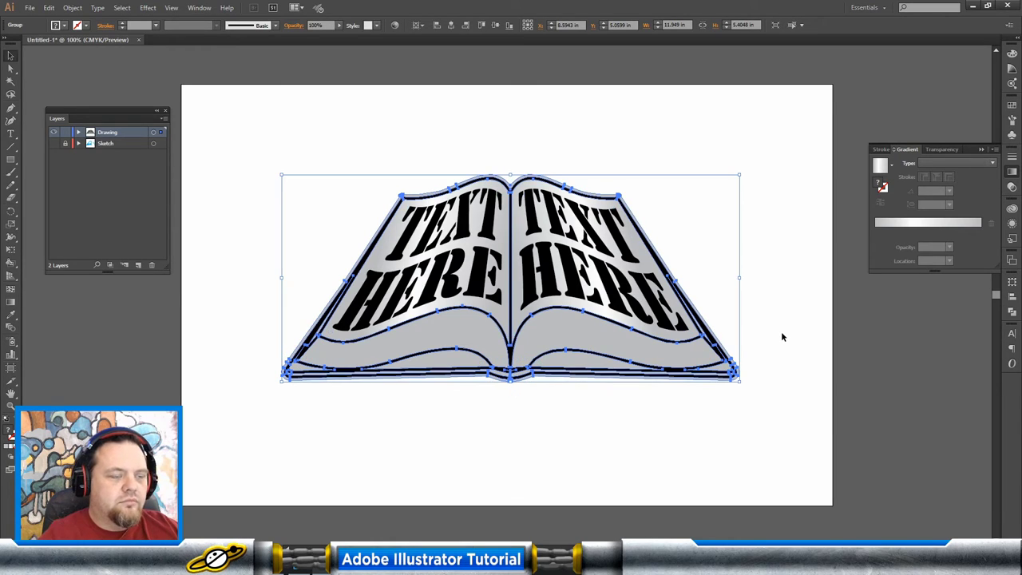
{"action": "left_click", "coordinate": [784, 263]}
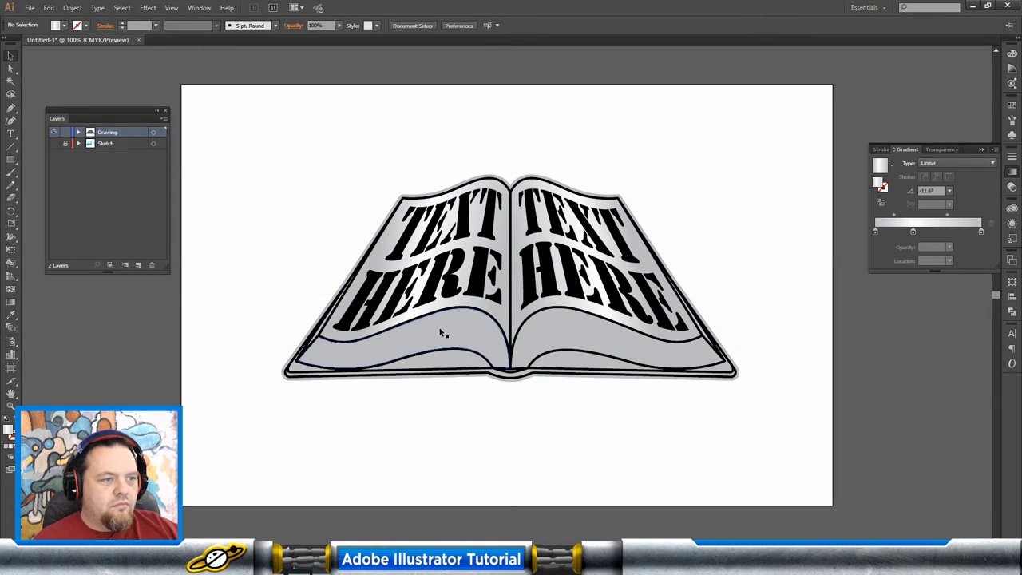
Isolate the shaded book group and fill the cover areas beneath both page blocks with dark gray.
{"action": "left_click", "coordinate": [11, 69]}
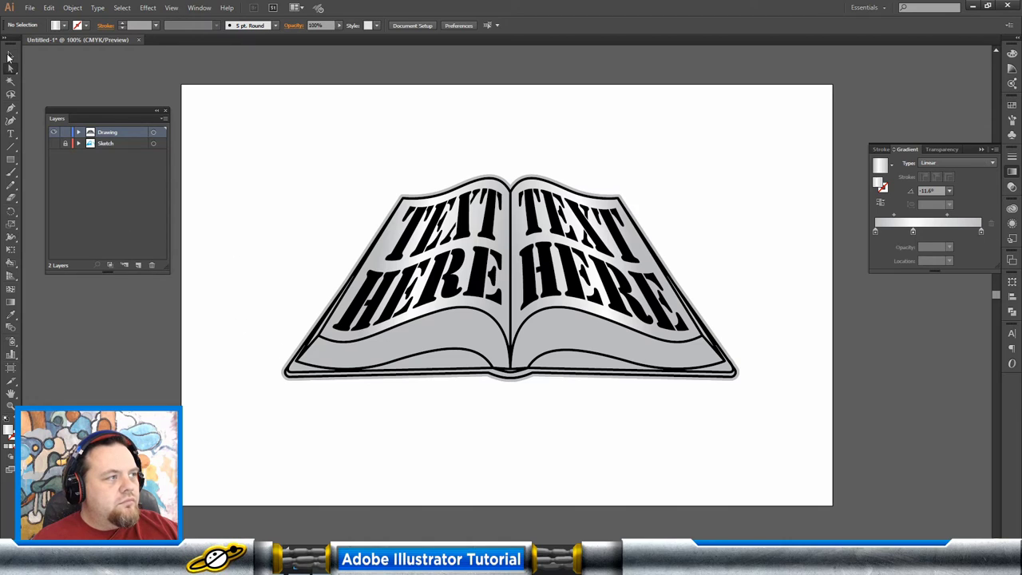
{"action": "left_click", "coordinate": [9, 56]}
{"action": "double_click", "coordinate": [467, 355]}
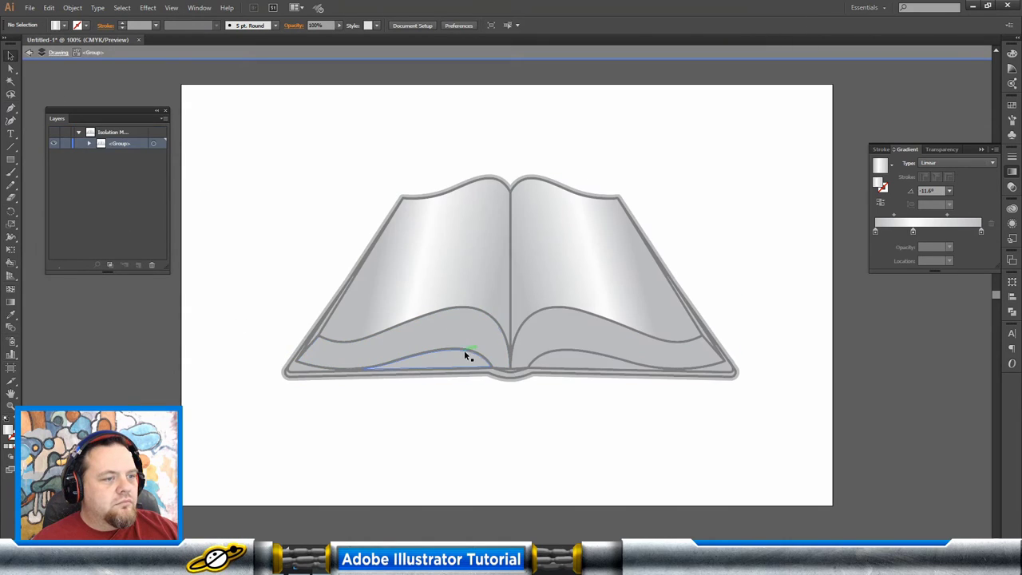
{"action": "left_click", "coordinate": [466, 356]}
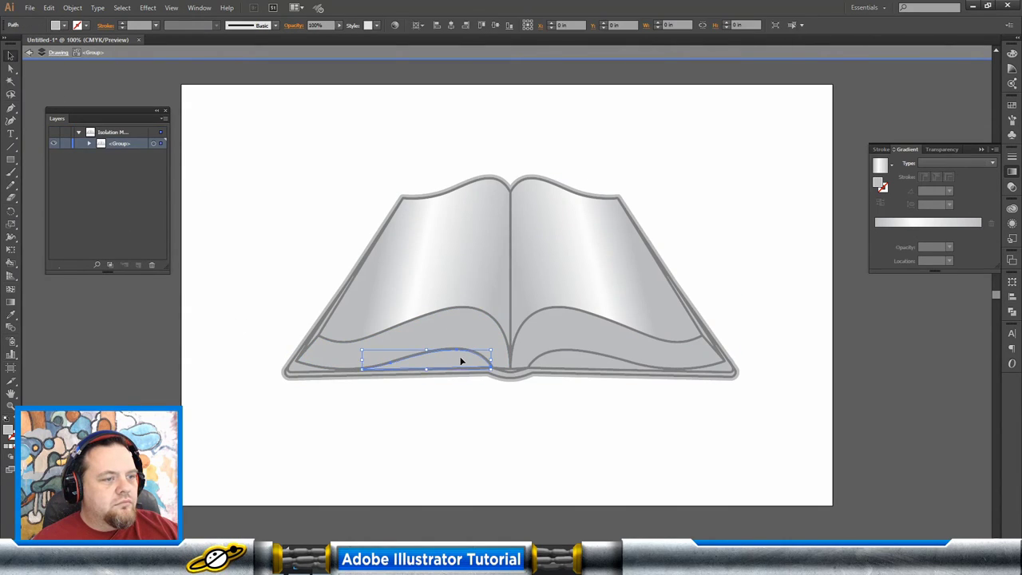
{"action": "left_click", "coordinate": [593, 364], "text": "shift"}
{"action": "left_click", "coordinate": [1012, 105]}
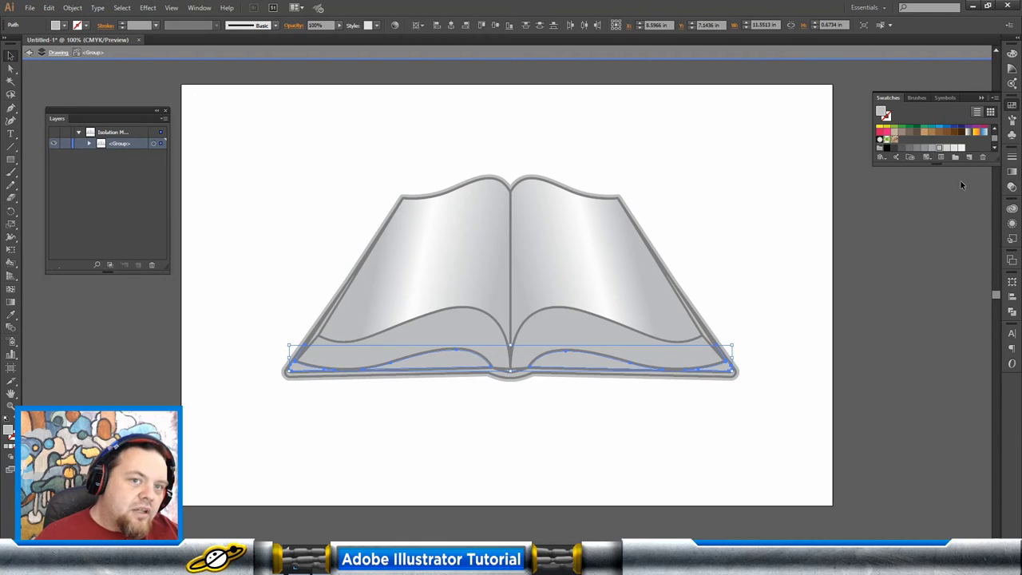
{"action": "left_click", "coordinate": [910, 148]}
{"action": "left_click", "coordinate": [840, 288]}
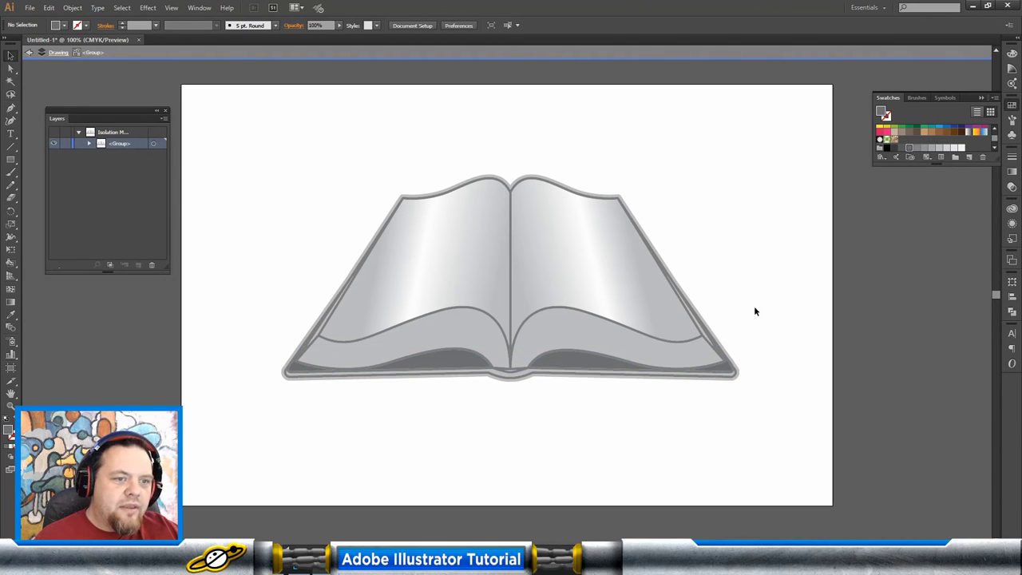
Fill the curved front edges of both page blocks with medium gray and deselect them.
{"action": "left_click", "coordinate": [559, 340]}
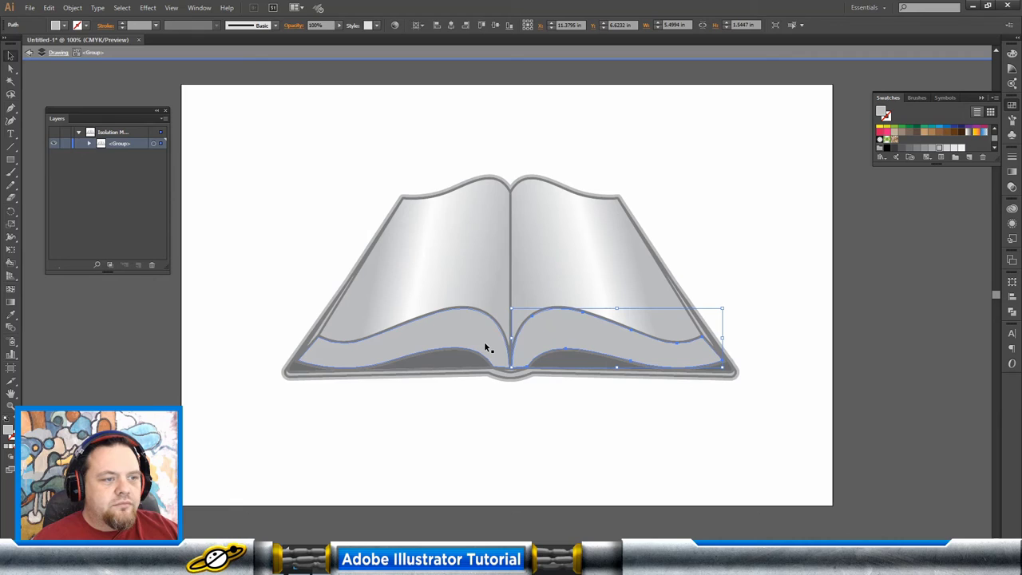
{"action": "left_click", "coordinate": [485, 344], "text": "shift"}
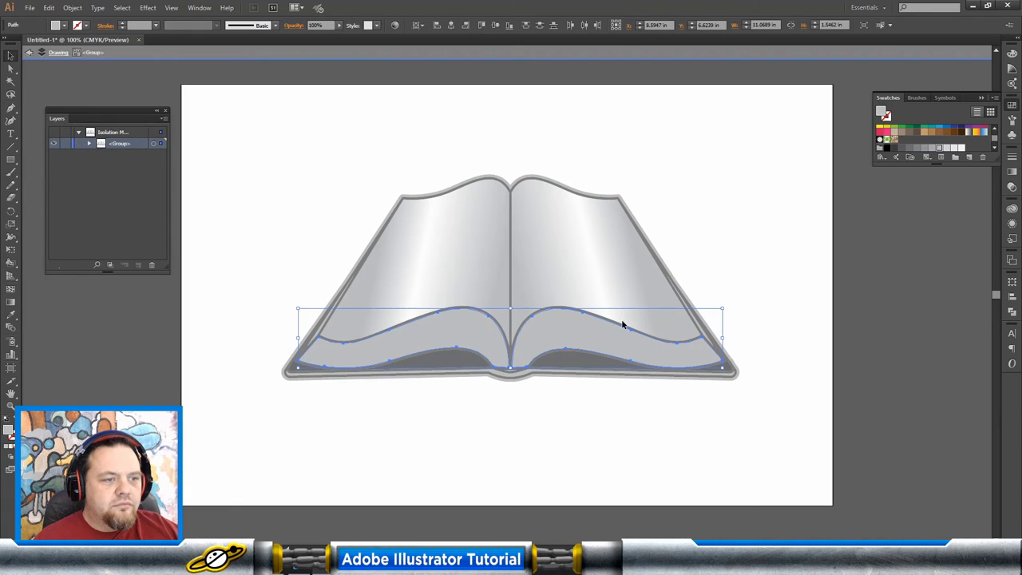
{"action": "left_click", "coordinate": [925, 150]}
{"action": "left_click", "coordinate": [835, 324]}
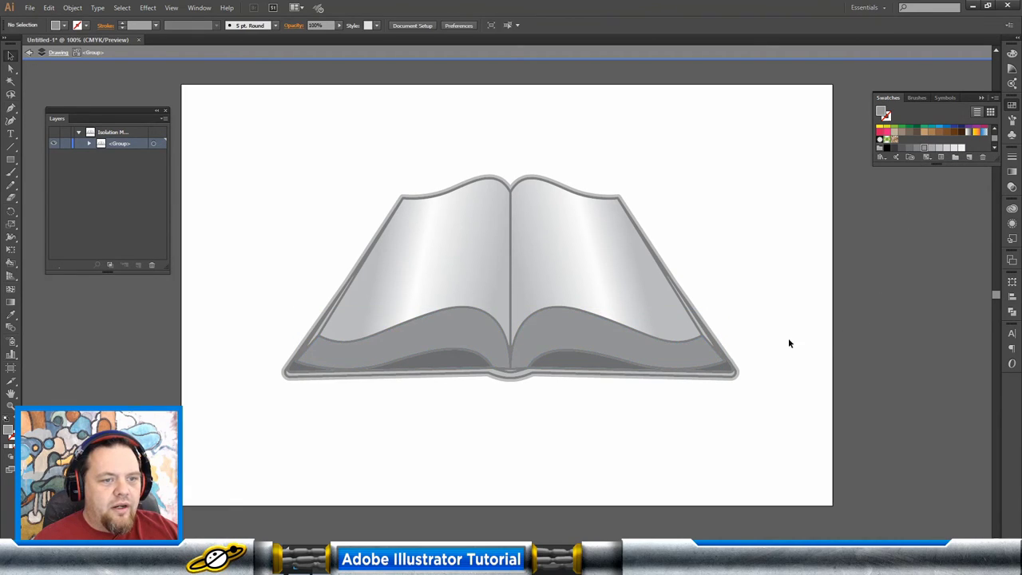
Fill the narrow slivers along the outer sides of both pages with white.
{"action": "left_click", "coordinate": [700, 324]}
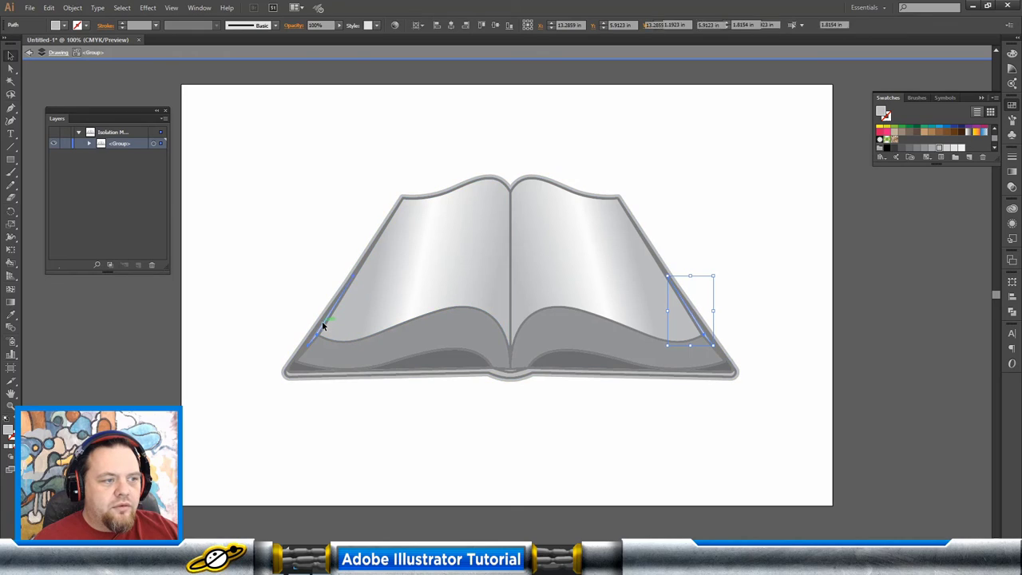
{"action": "left_click", "coordinate": [322, 321], "text": "shift"}
{"action": "scroll", "coordinate": [927, 140], "scroll_direction": "up", "scroll_amount": 2}
{"action": "left_click", "coordinate": [896, 132]}
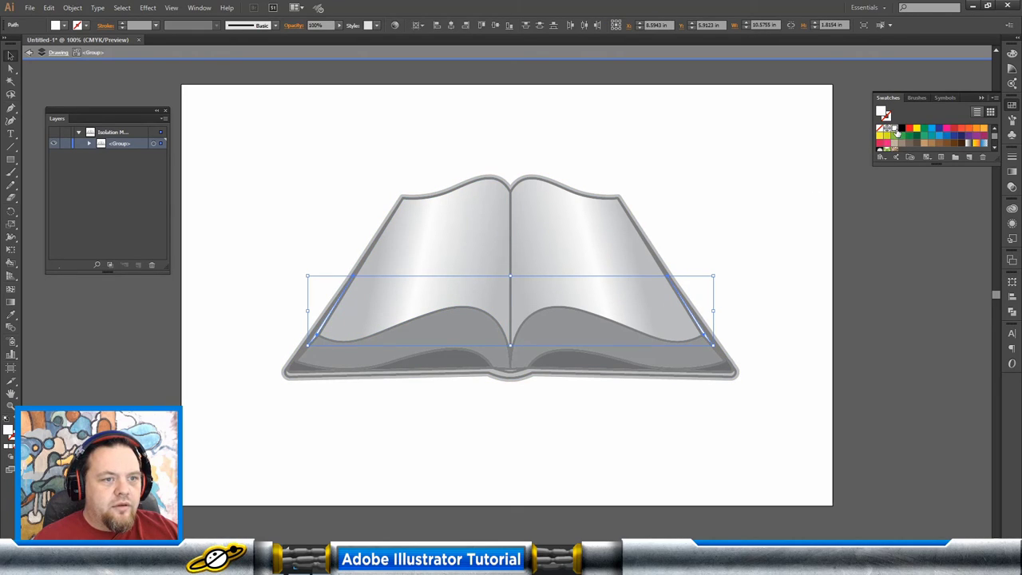
{"action": "left_click", "coordinate": [802, 312]}
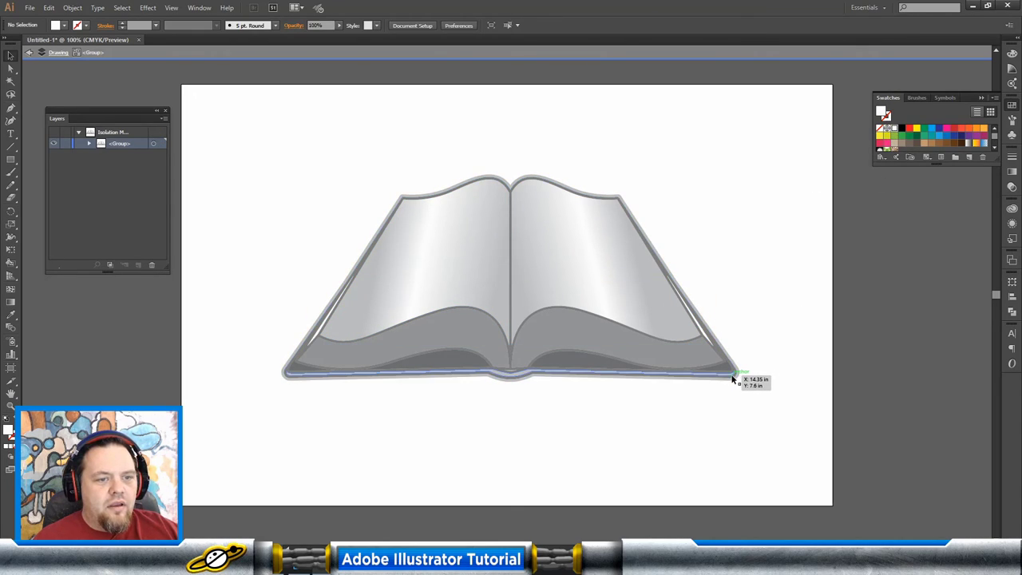
Fill the thin cover strip along the book's lower edge with red and exit isolation mode.
{"action": "left_click", "coordinate": [545, 377]}
{"action": "scroll", "coordinate": [931, 134], "scroll_direction": "up", "scroll_amount": 2}
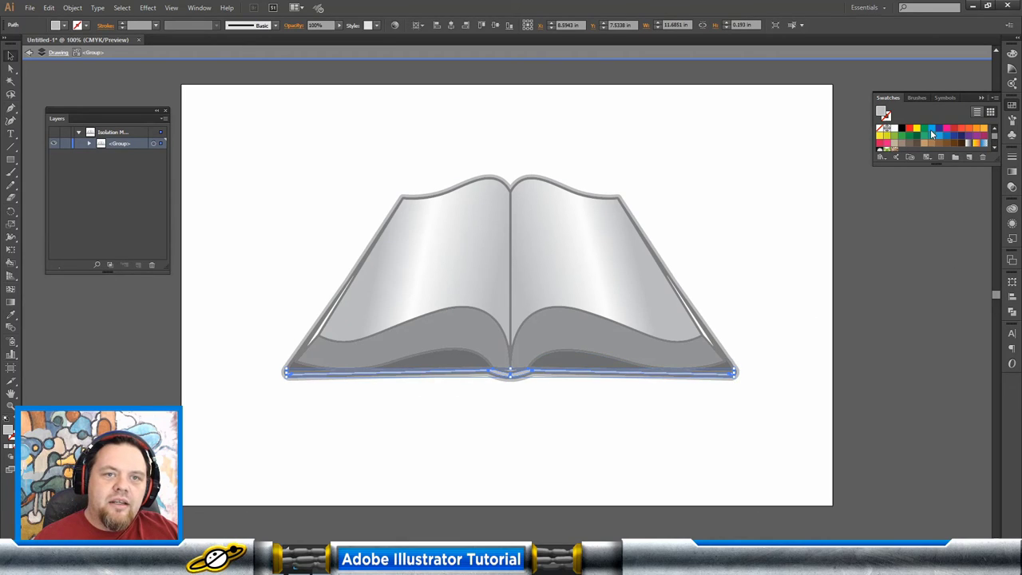
{"action": "left_click", "coordinate": [909, 128]}
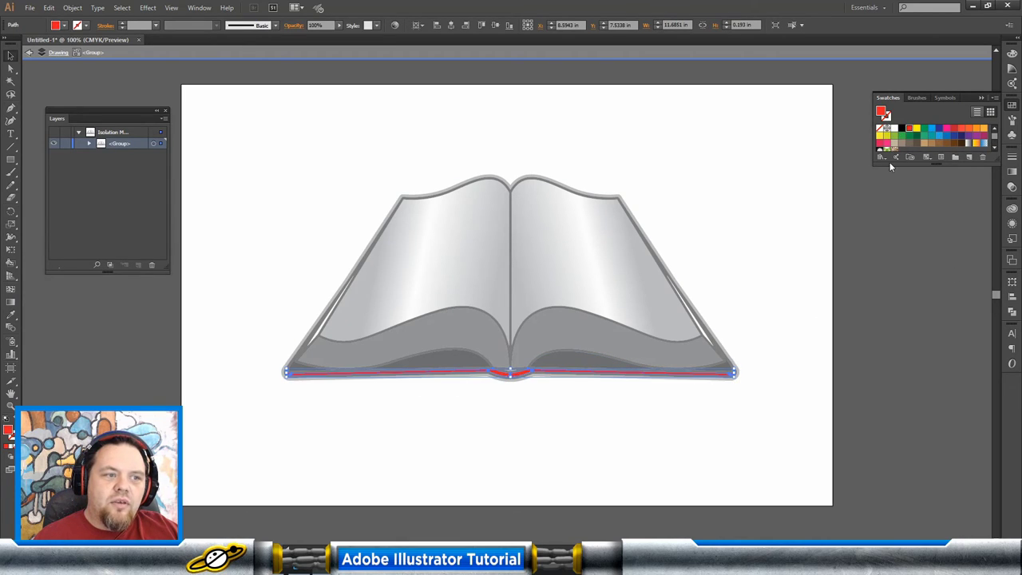
{"action": "double_click", "coordinate": [829, 280]}
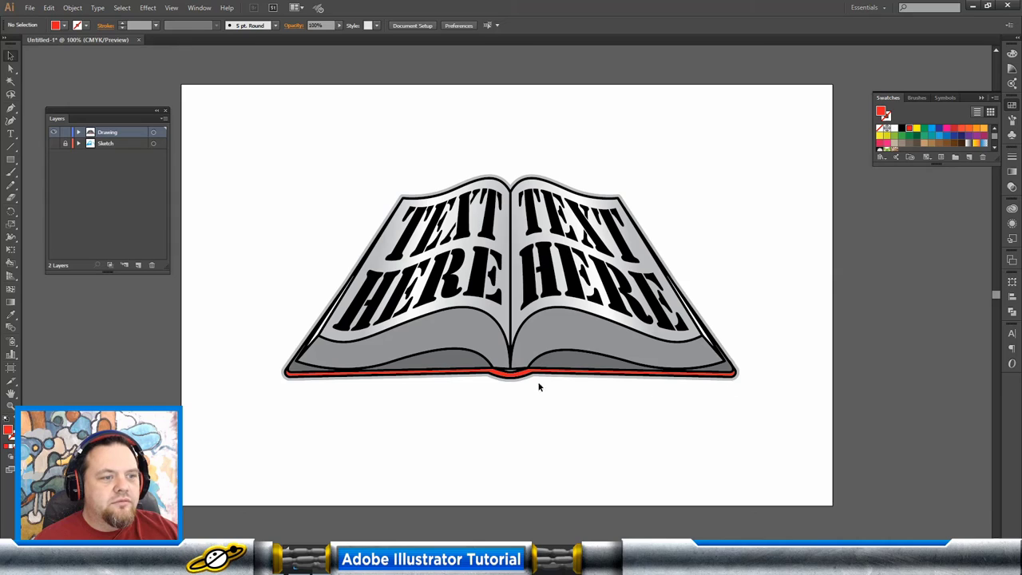
{"action": "left_click", "coordinate": [437, 360]}
{"action": "double_click", "coordinate": [461, 361]}
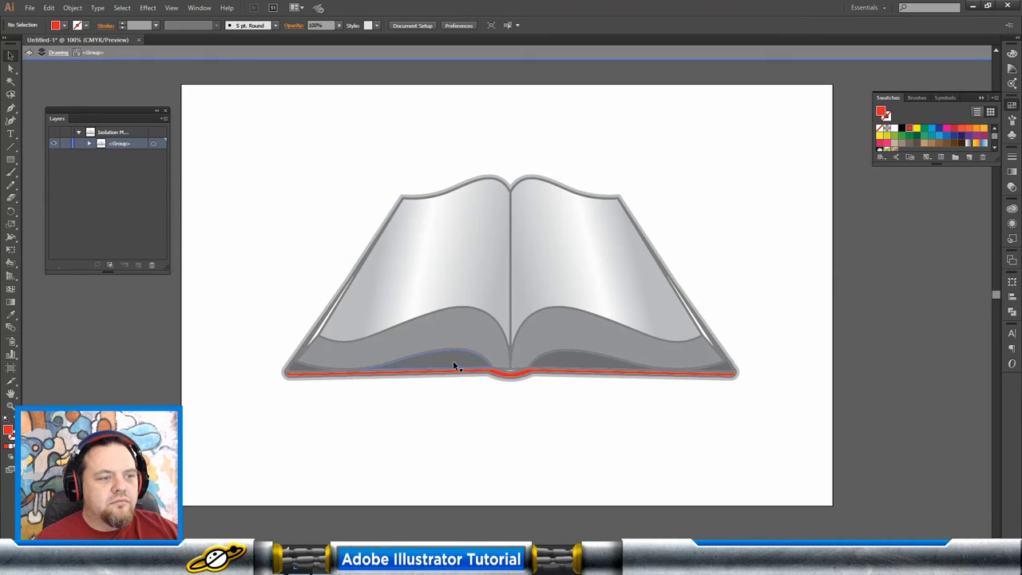
{"action": "left_click", "coordinate": [429, 363]}
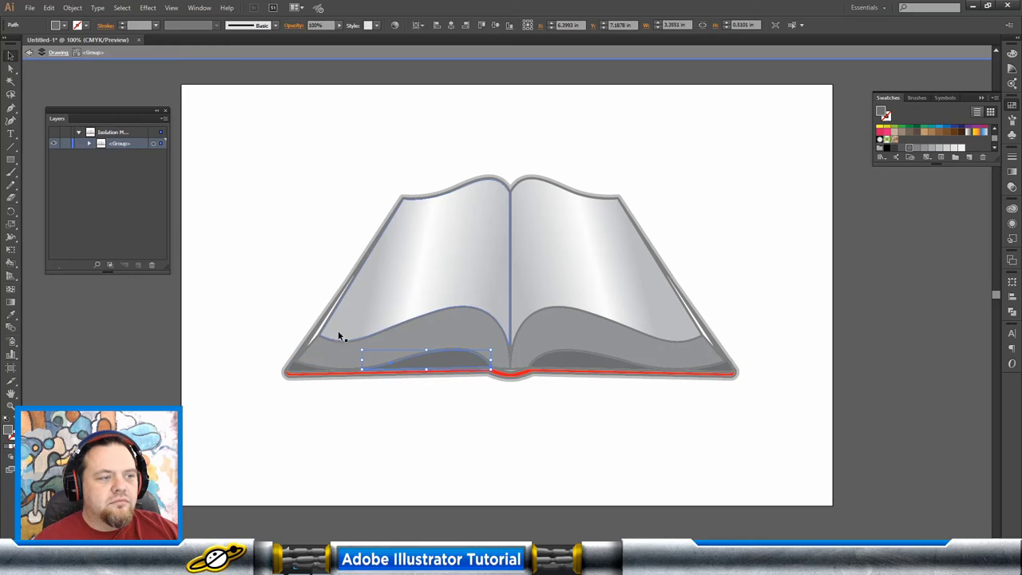
{"action": "double_click", "coordinate": [762, 196]}
Fill the TEXT HERE lettering on both pages with red and deselect it.
{"action": "left_click", "coordinate": [545, 278]}
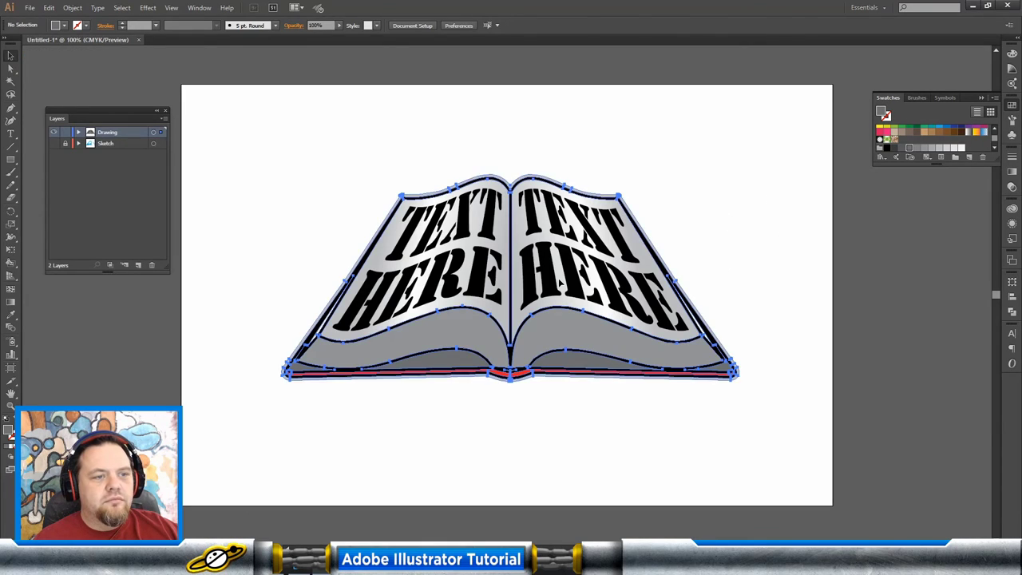
{"action": "left_click", "coordinate": [545, 277]}
{"action": "left_click", "coordinate": [460, 279], "text": "shift"}
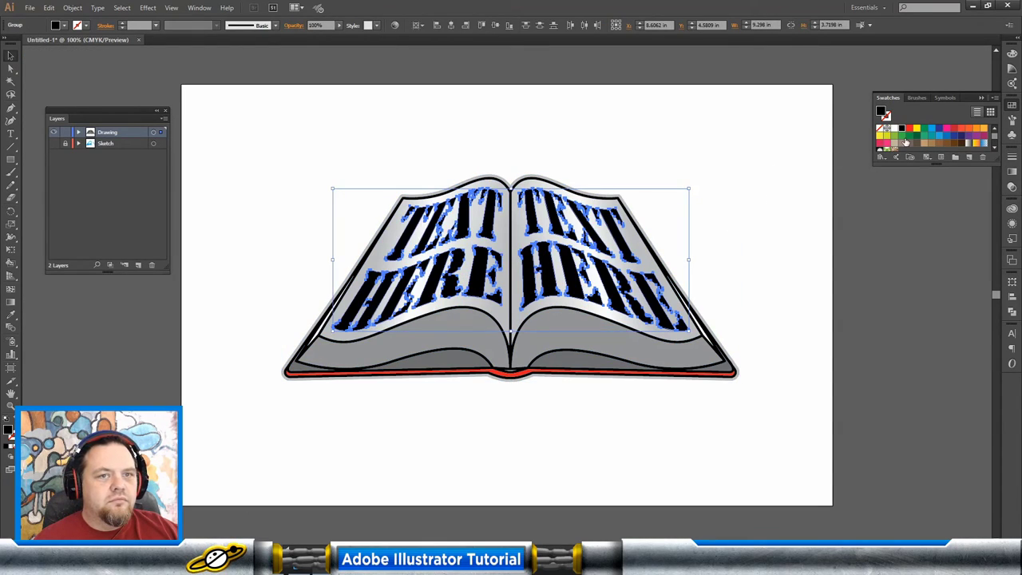
{"action": "left_click", "coordinate": [909, 128]}
{"action": "left_click", "coordinate": [795, 253]}
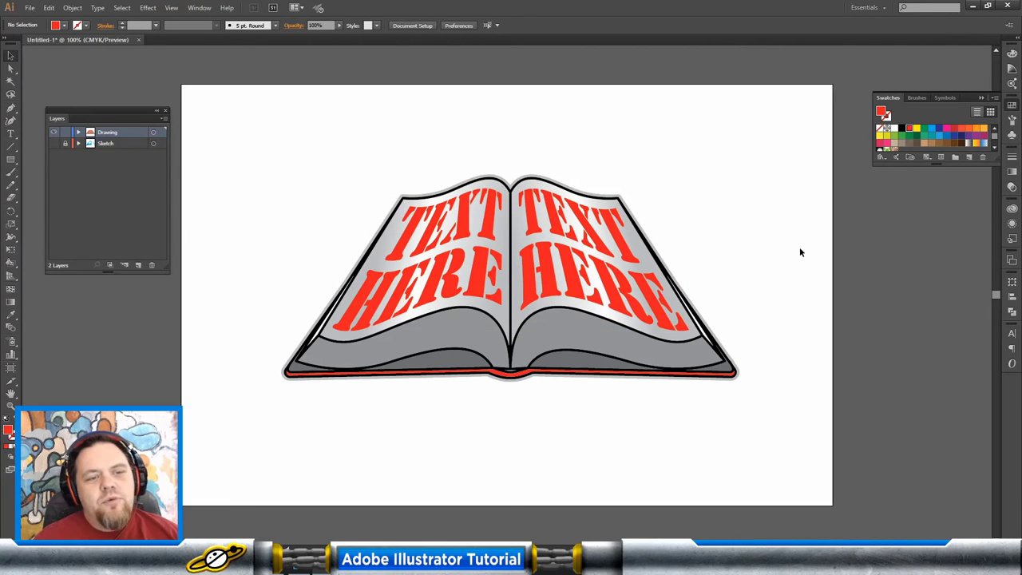
Try moving the shaded book group away from the outlines and lettering, undoing each move.
{"action": "left_click_drag", "start_coordinate": [564, 353], "coordinate": [780, 161]}
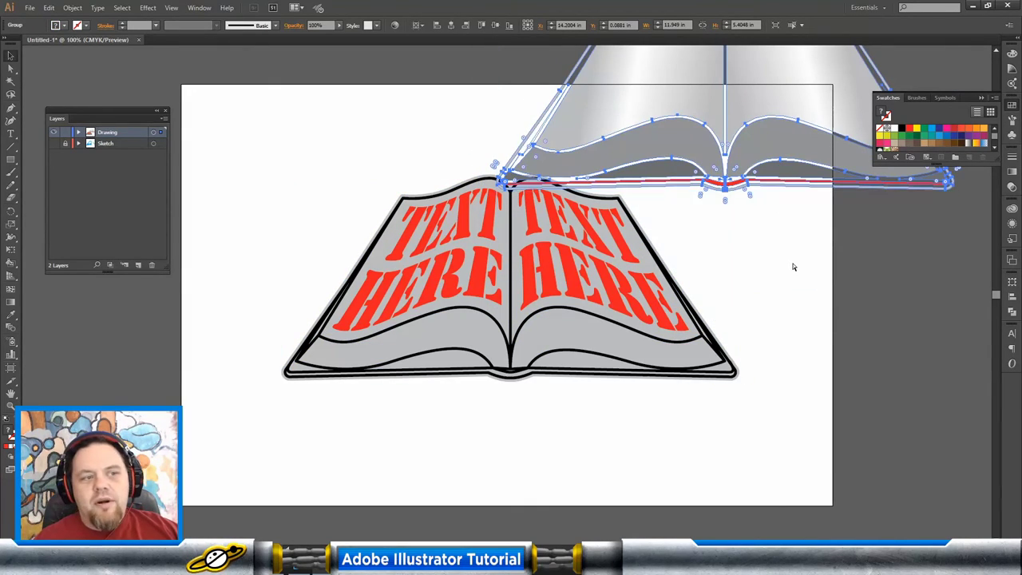
{"action": "key", "text": "ctrl+z"}
{"action": "left_click", "coordinate": [734, 322]}
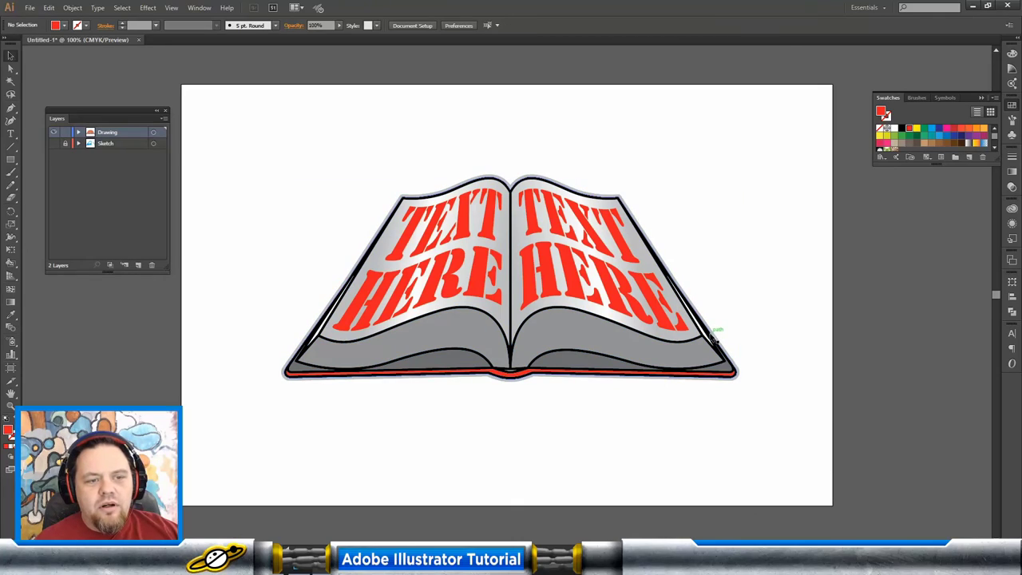
{"action": "left_click", "coordinate": [715, 332]}
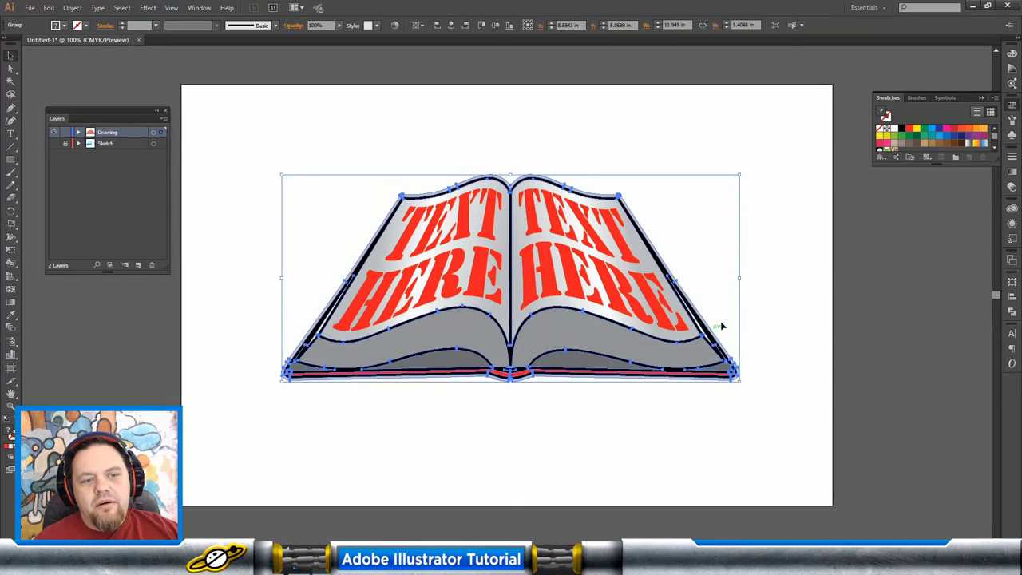
{"action": "left_click_drag", "start_coordinate": [722, 327], "coordinate": [880, 235]}
{"action": "key", "text": "ctrl+z"}
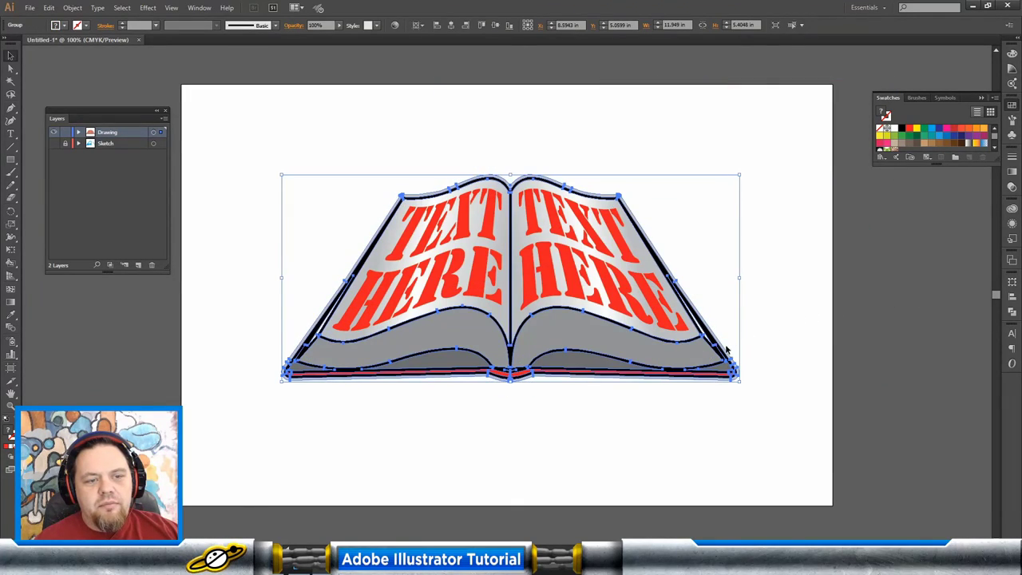
Isolate the shaded book group, delete its duplicate light gray outer silhouette, and exit isolation mode.
{"action": "left_click", "coordinate": [11, 68]}
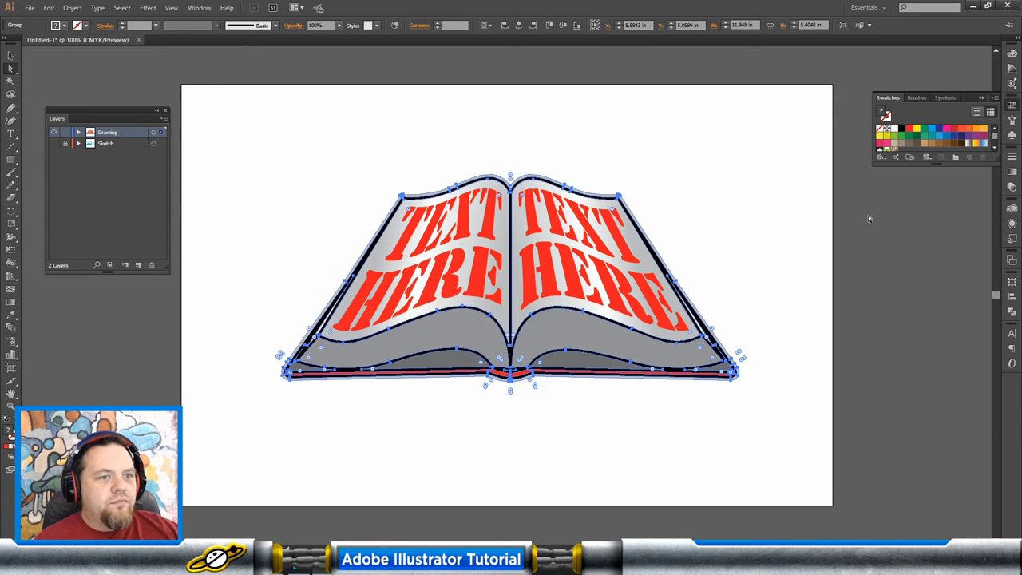
{"action": "left_click", "coordinate": [670, 199]}
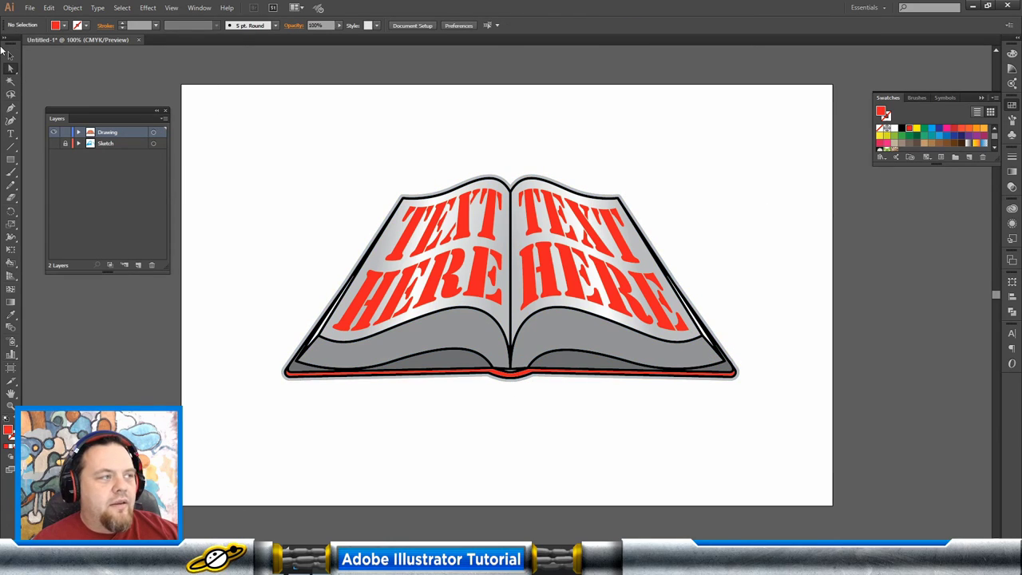
{"action": "key", "text": "v"}
{"action": "double_click", "coordinate": [502, 178]}
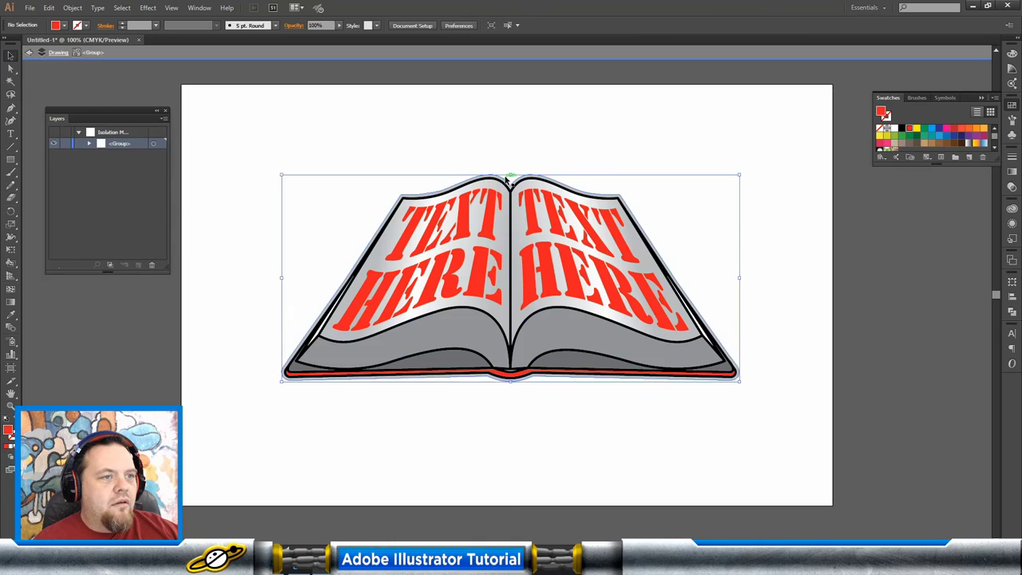
{"action": "left_click", "coordinate": [501, 178]}
{"action": "left_click", "coordinate": [534, 157]}
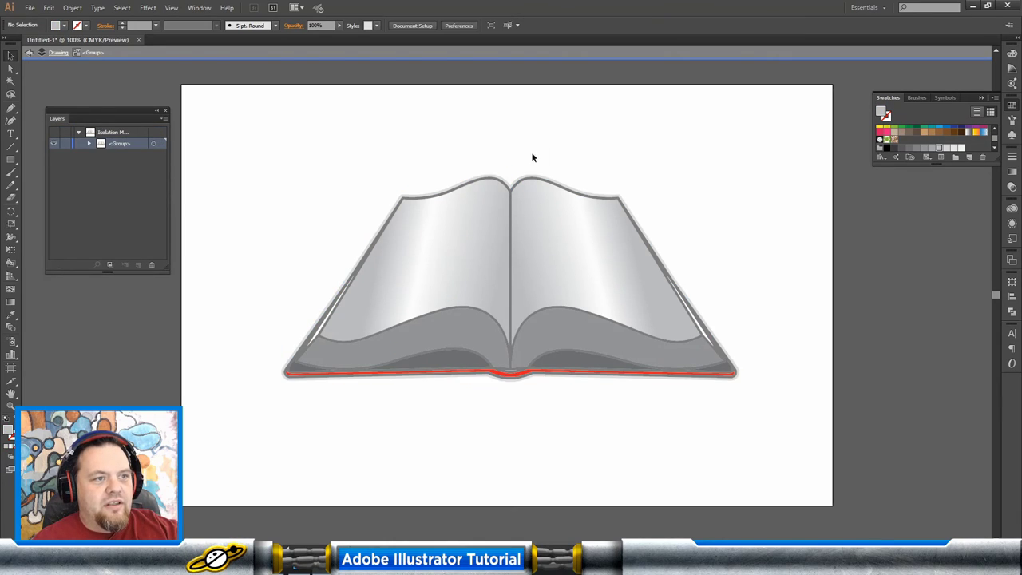
{"action": "double_click", "coordinate": [549, 144]}
Move the remaining light gray silhouette out from behind the book, undo the move, and deselect it.
{"action": "left_click_drag", "start_coordinate": [539, 176], "coordinate": [792, 216]}
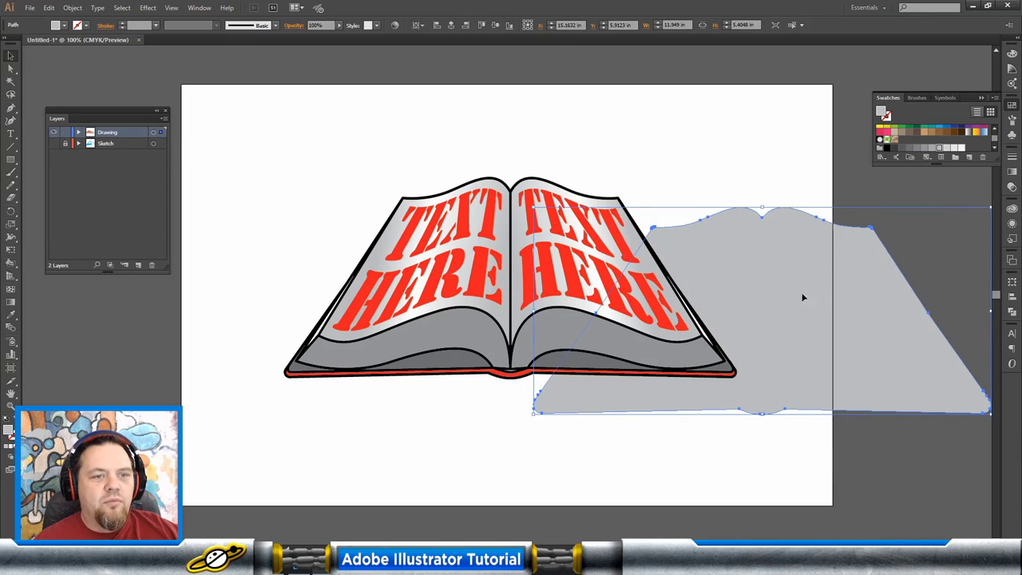
{"action": "key", "text": "ctrl+z"}
{"action": "left_click", "coordinate": [698, 129]}
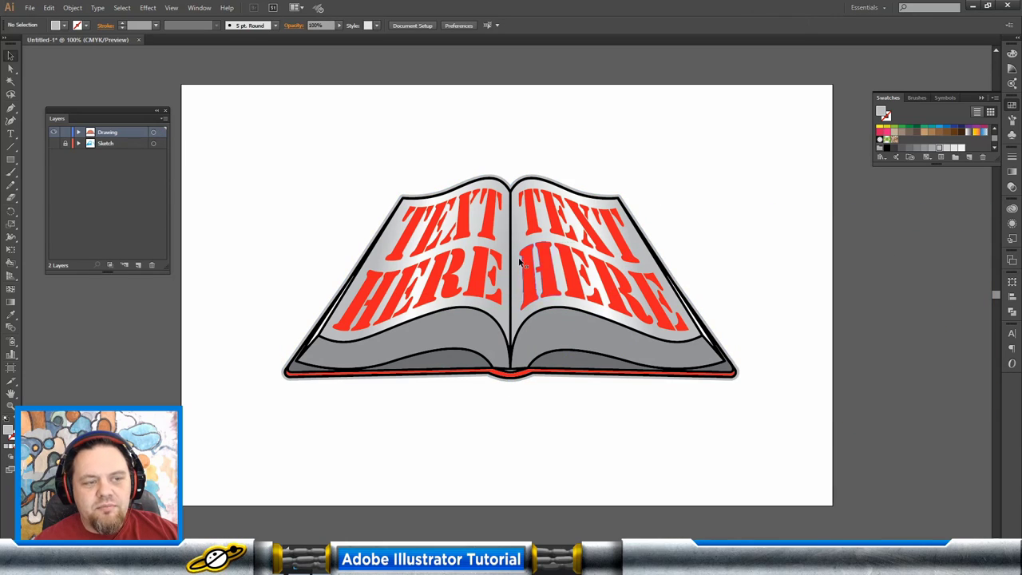
{"action": "left_click", "coordinate": [559, 263]}
{"action": "left_click", "coordinate": [757, 262]}
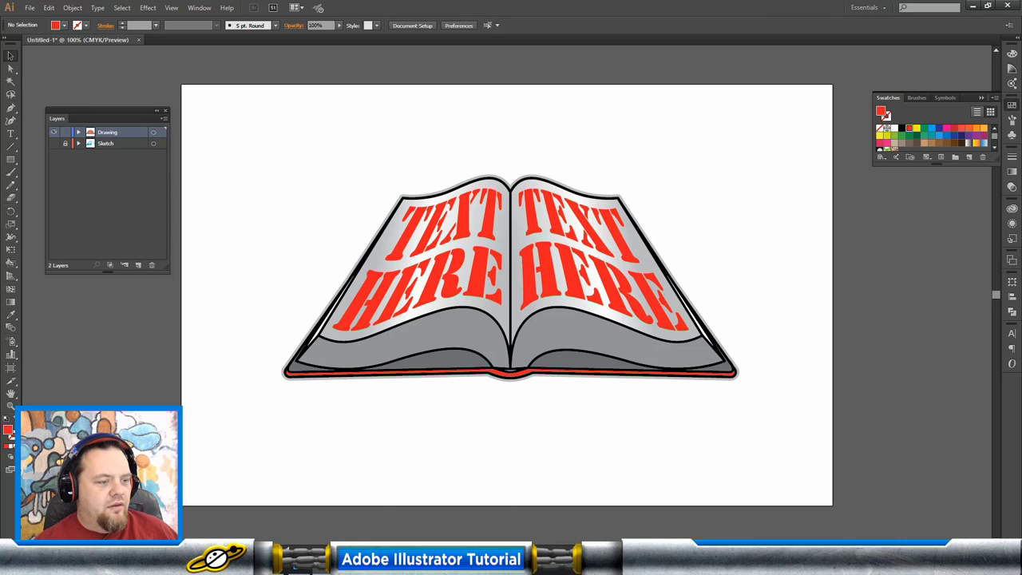
{"action": "mouse_move", "coordinate": [324, 567]}
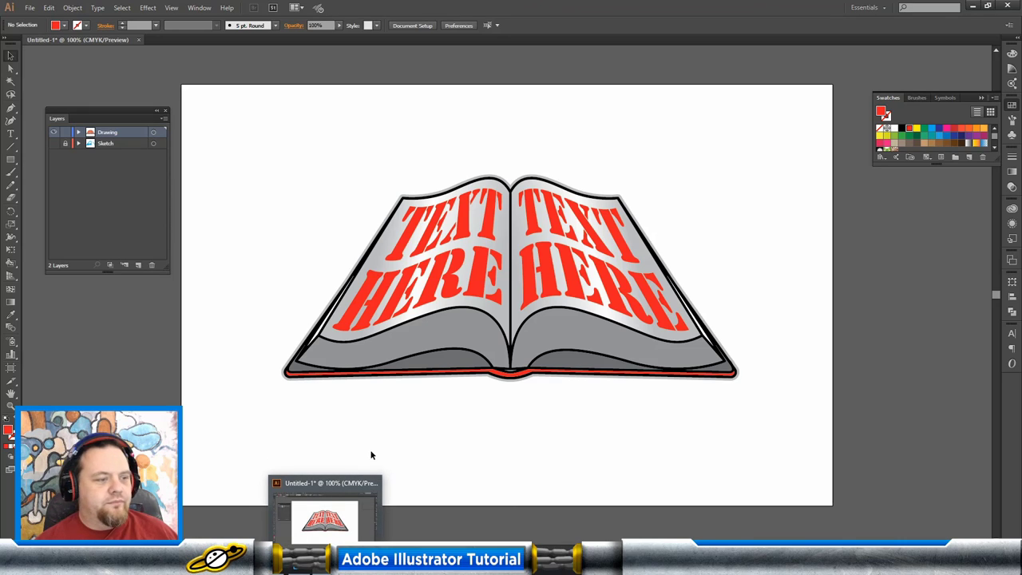